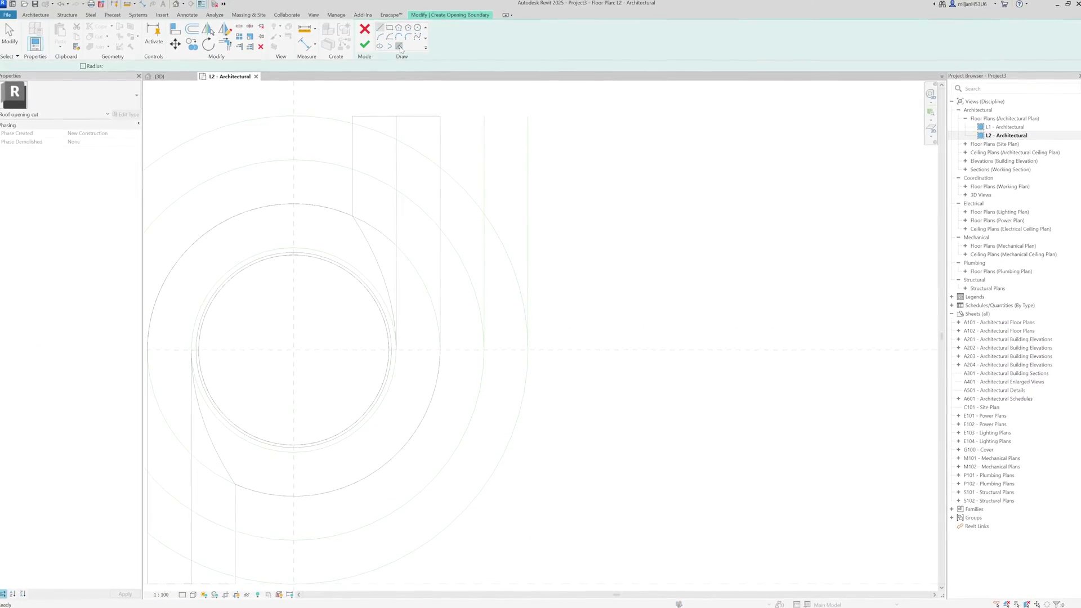
# Step: Add the ring's outer circle to the opening boundary and draw a short horizontal line from the inner curve's end to that circle
pyautogui.click(379, 232)
pyautogui.scroll(1, 410, 191)
pyautogui.press('l')
pyautogui.press('i')
pyautogui.click(393, 374)
pyautogui.click(443, 374)
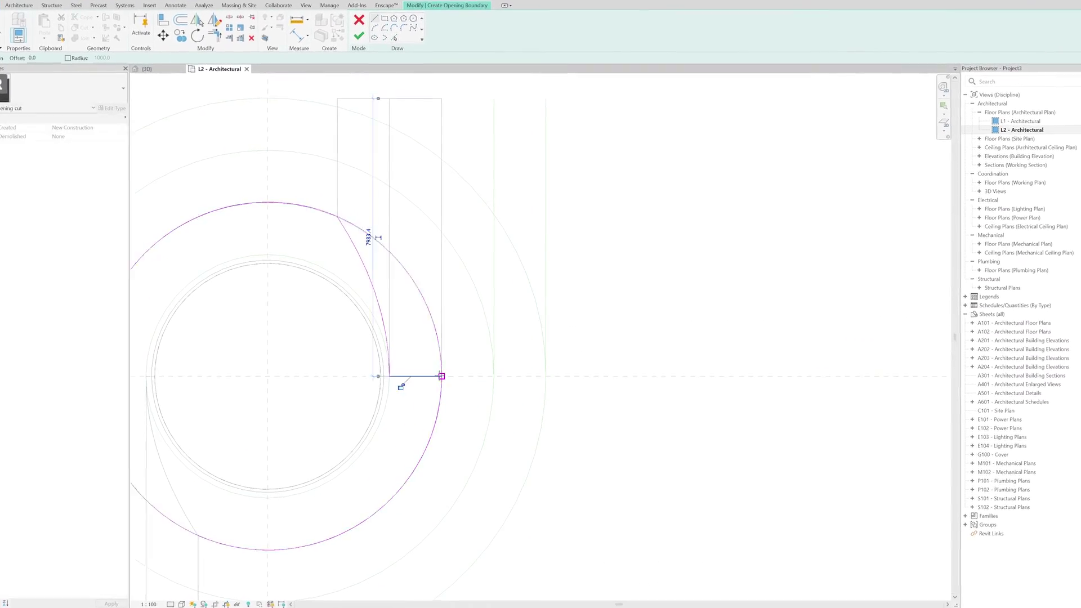
# Step: Split the boundary circle where it meets the short horizontal line and where it meets the upper end of the inner curve
pyautogui.press('s')
pyautogui.press('l')
pyautogui.click(443, 391)
pyautogui.click(338, 209)
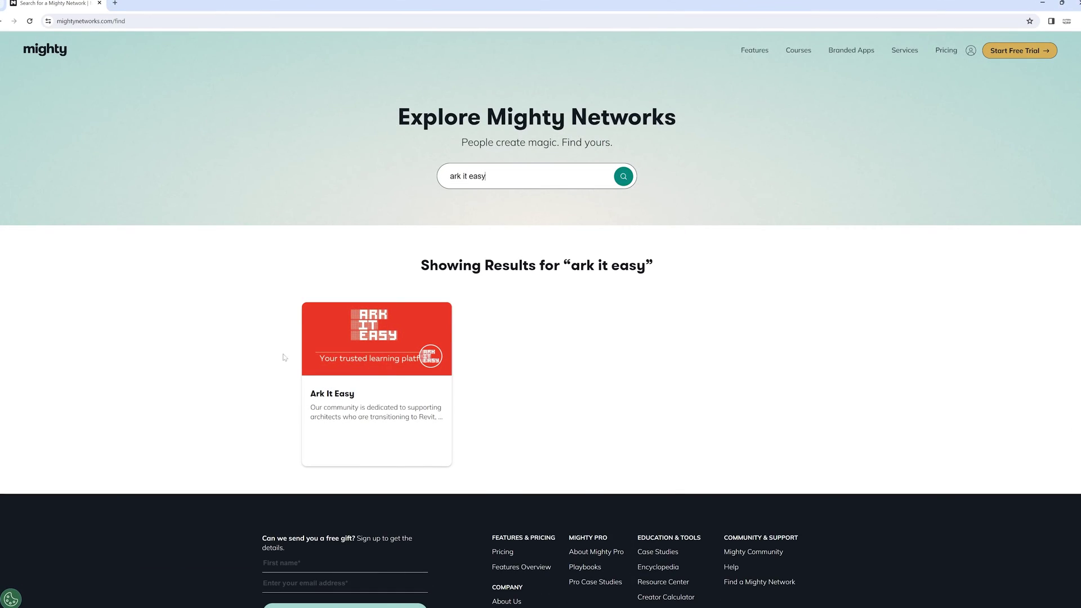
# Step: In the browser, open the Ark It Easy community from the search results, follow its join link and browse the YouTube Videos list
pyautogui.click(361, 359)
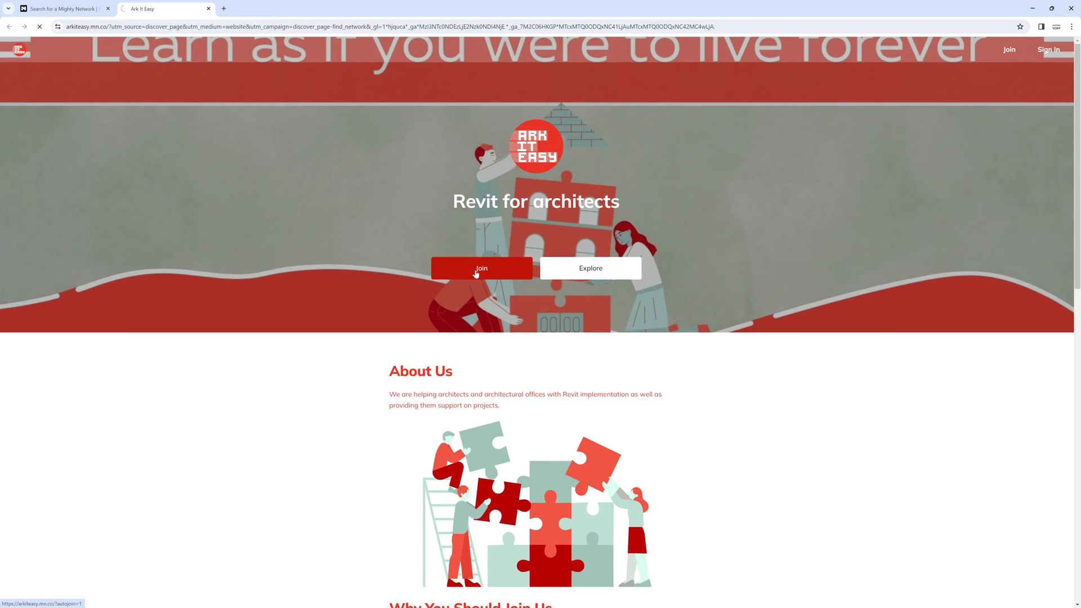
pyautogui.click(476, 270)
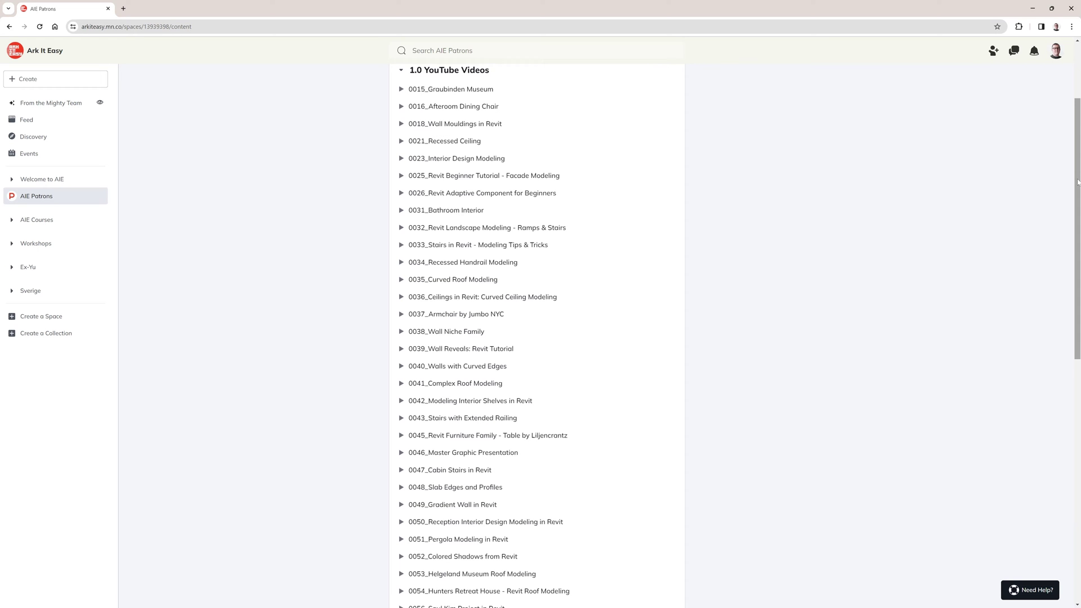
pyautogui.moveTo(1073, 127); pyautogui.dragTo(1068, 346)
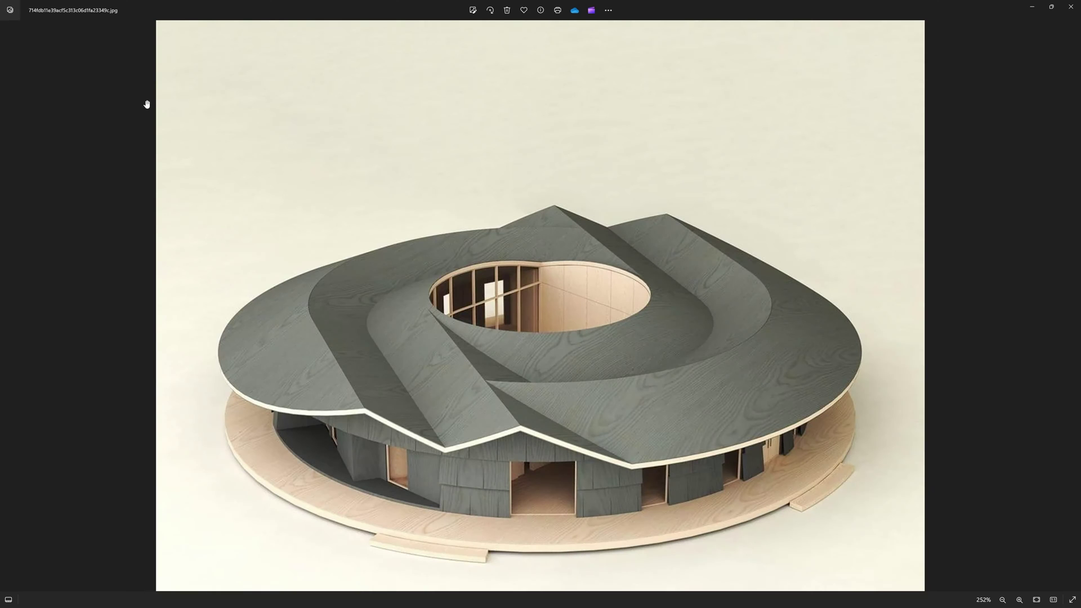
# Step: Capture the roof reference image and mark the radius from the opening's centre to the outer roof edge, labelled 8 m
pyautogui.press('ctrl+Print')
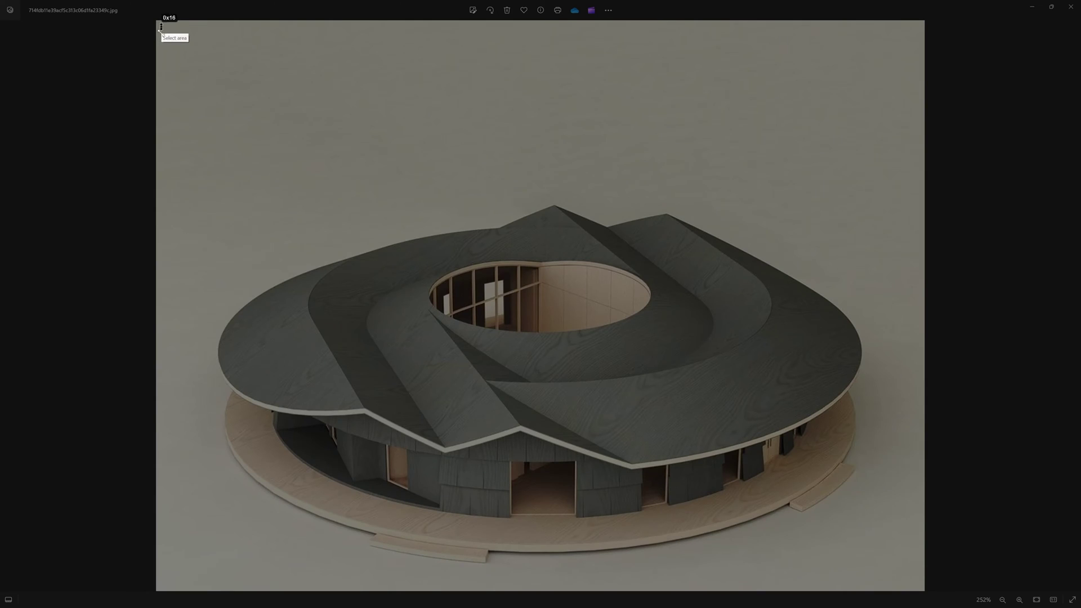
pyautogui.moveTo(162, 24); pyautogui.dragTo(921, 588)
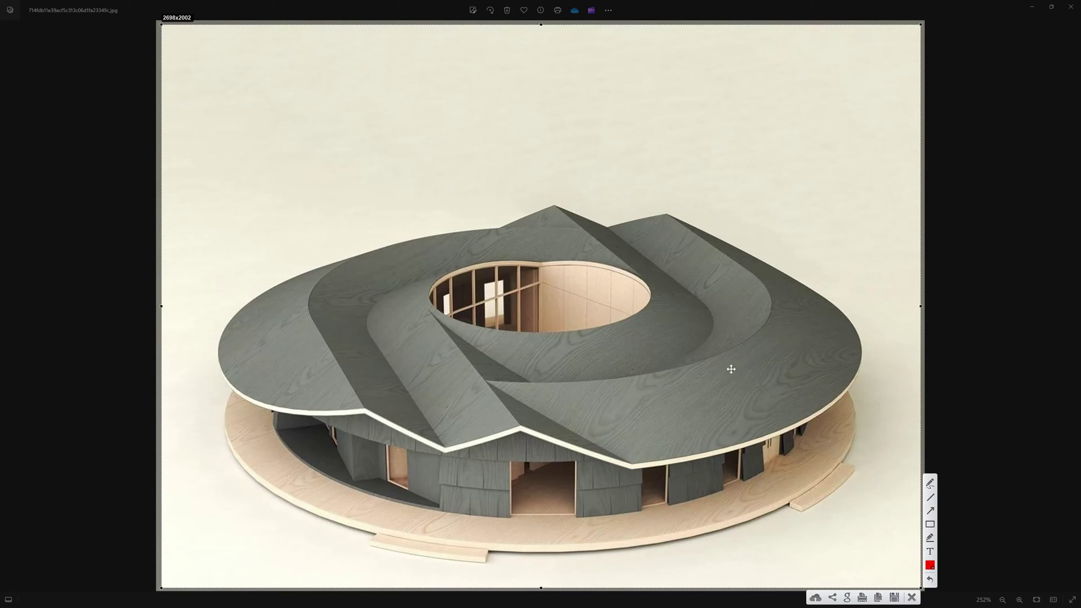
pyautogui.click(542, 300)
pyautogui.moveTo(541, 301)
pyautogui.mouseDown()
pyautogui.moveTo(880, 318)
pyautogui.moveTo(861, 329)
pyautogui.mouseUp()
pyautogui.moveTo(853, 261)
pyautogui.mouseDown()
pyautogui.moveTo(836, 268)
pyautogui.moveTo(852, 261)
pyautogui.moveTo(869, 283)
pyautogui.mouseUp()
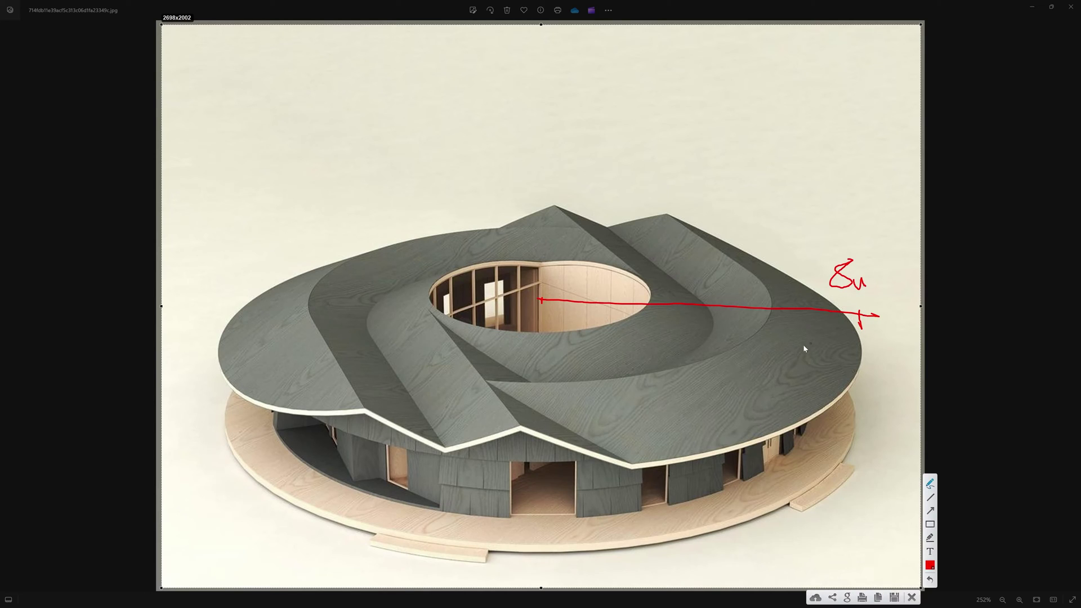
# Step: Mark the roof ring widths on the captured image, labelling the outer one 1.5, and close the capture and the image viewer
pyautogui.moveTo(747, 341)
pyautogui.mouseDown()
pyautogui.moveTo(854, 342)
pyautogui.moveTo(844, 350)
pyautogui.mouseUp()
pyautogui.moveTo(744, 337); pyautogui.dragTo(744, 345)
pyautogui.moveTo(845, 341)
pyautogui.mouseDown()
pyautogui.moveTo(843, 388)
pyautogui.moveTo(801, 374)
pyautogui.moveTo(808, 382)
pyautogui.moveTo(831, 357)
pyautogui.mouseUp()
pyautogui.moveTo(744, 340); pyautogui.dragTo(563, 319)
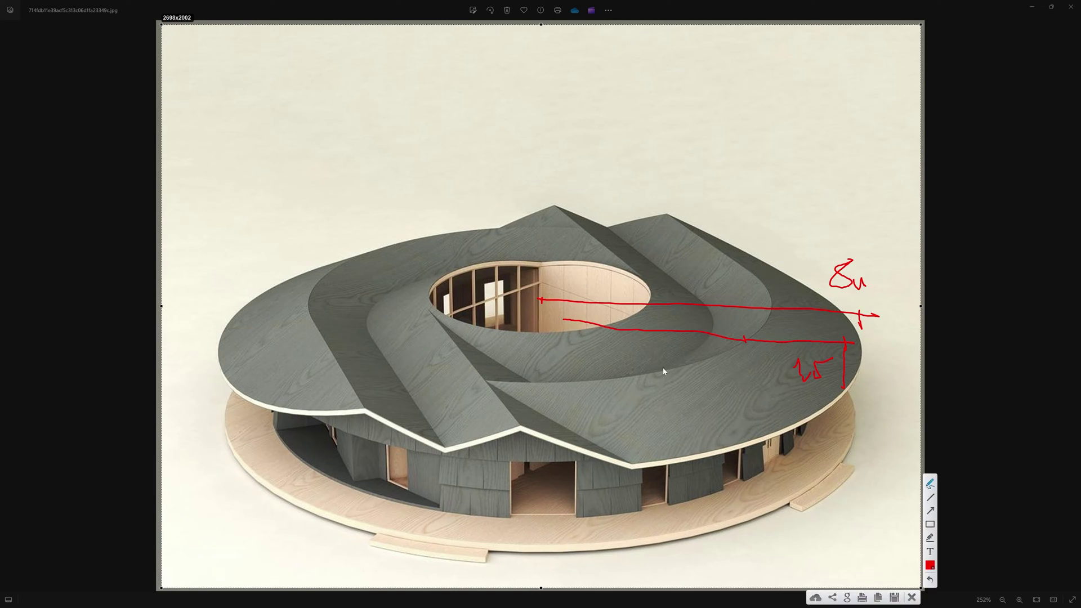
pyautogui.moveTo(654, 363); pyautogui.dragTo(654, 369)
pyautogui.moveTo(565, 331); pyautogui.dragTo(561, 315)
pyautogui.click(912, 598)
pyautogui.click(1033, 7)
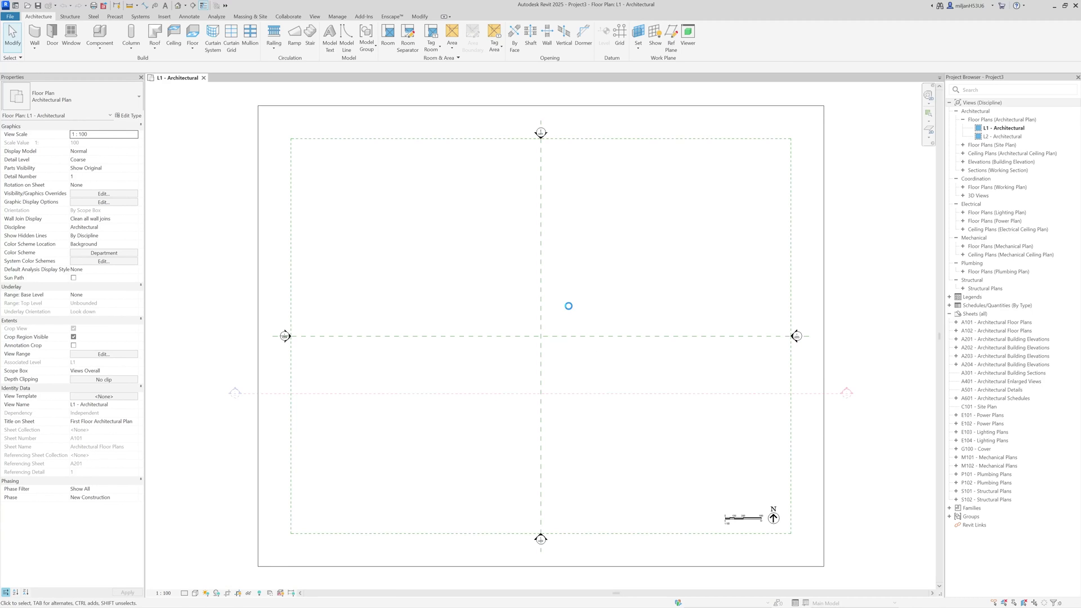
# Step: In Revit, draw a model line circle with an 8000 mm radius centred on the intersection of the two reference planes
pyautogui.scroll(2, 572, 308)
pyautogui.moveTo(560, 313); pyautogui.dragTo(509, 291, button='middle')
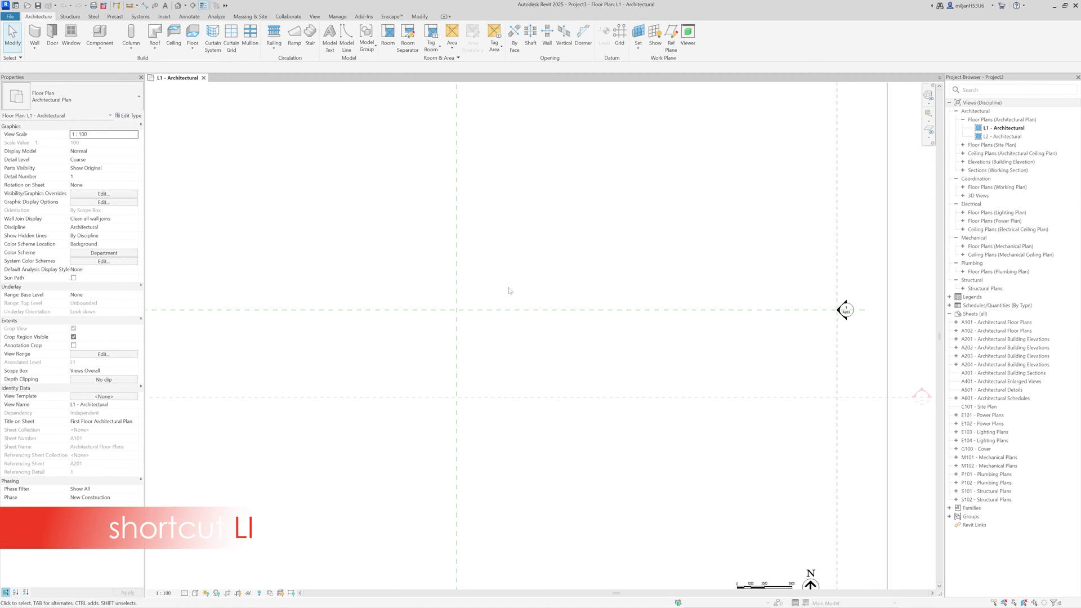
pyautogui.press('l')
pyautogui.press('i')
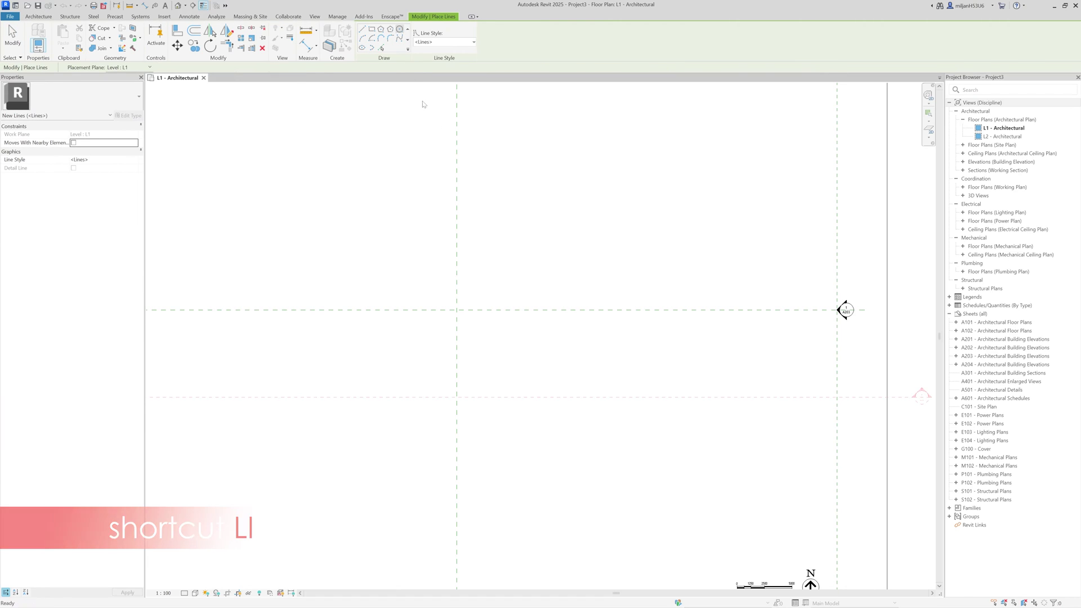
pyautogui.click(457, 310)
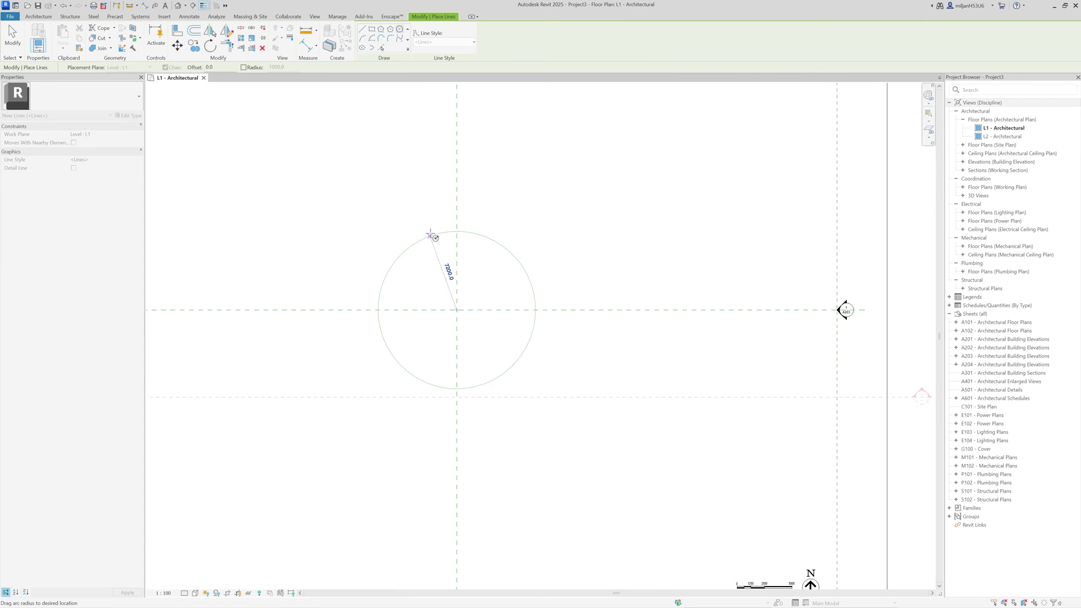
pyautogui.write('8000')
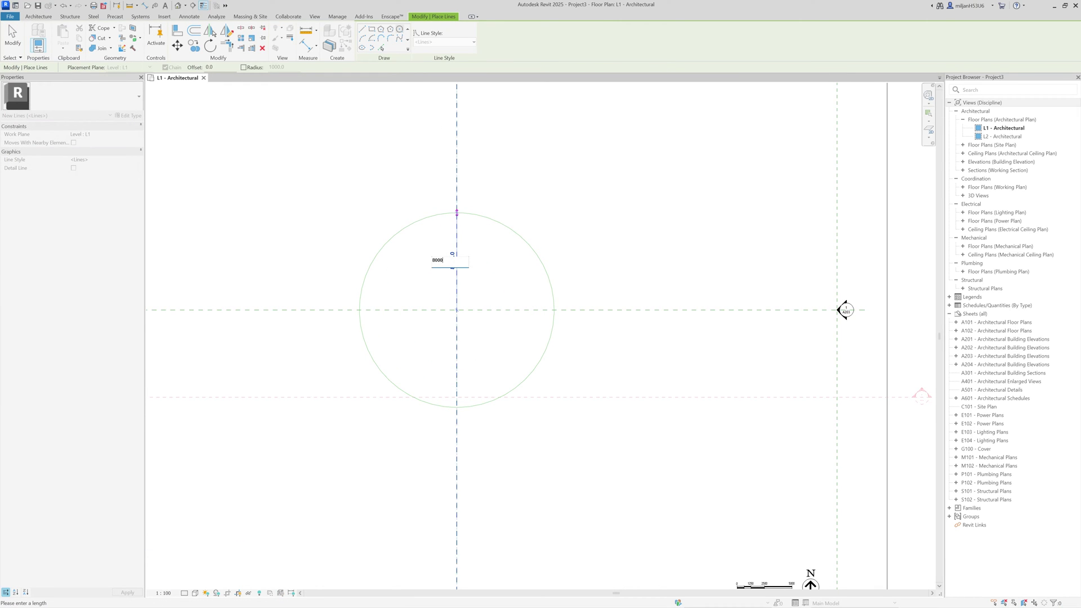
pyautogui.press('Return')
pyautogui.scroll(3, 465, 270)
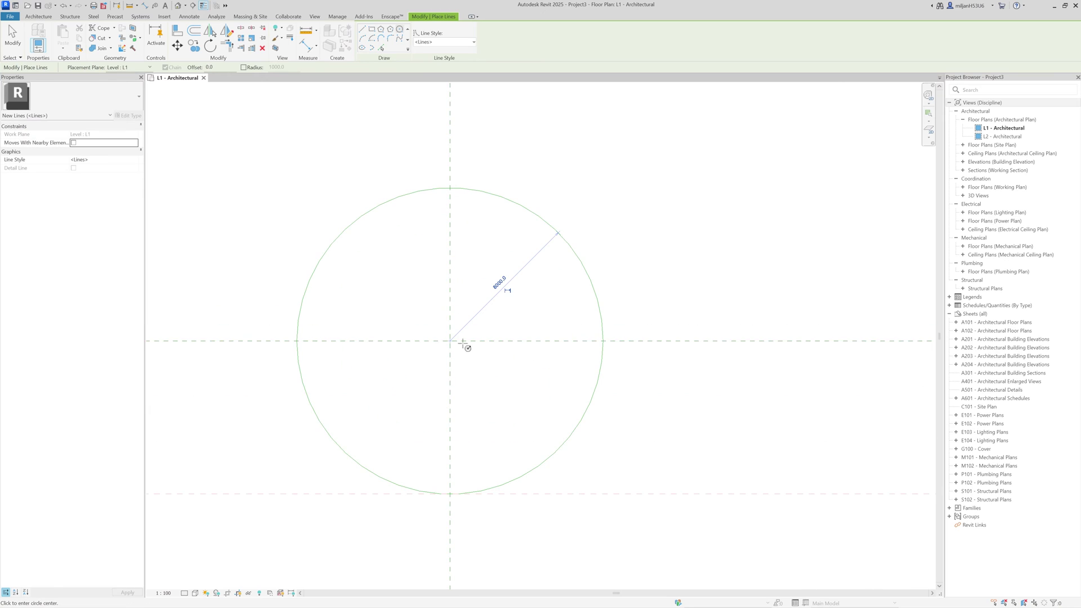
# Step: Create three concentric circles inside the 8000 mm circle by picking lines with a 1500 mm offset
pyautogui.click(383, 47)
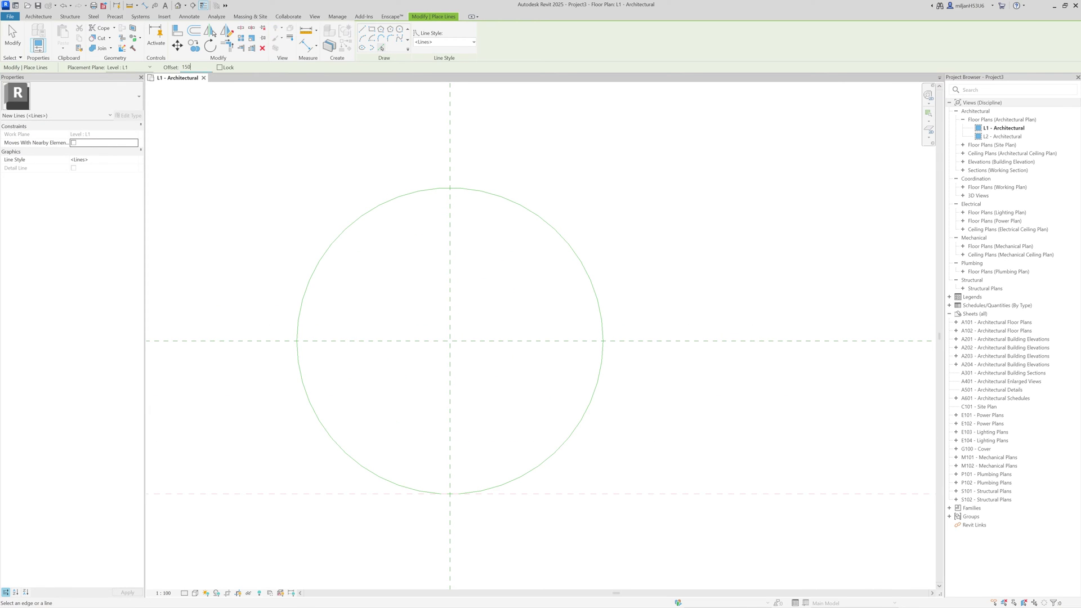
pyautogui.click(339, 249)
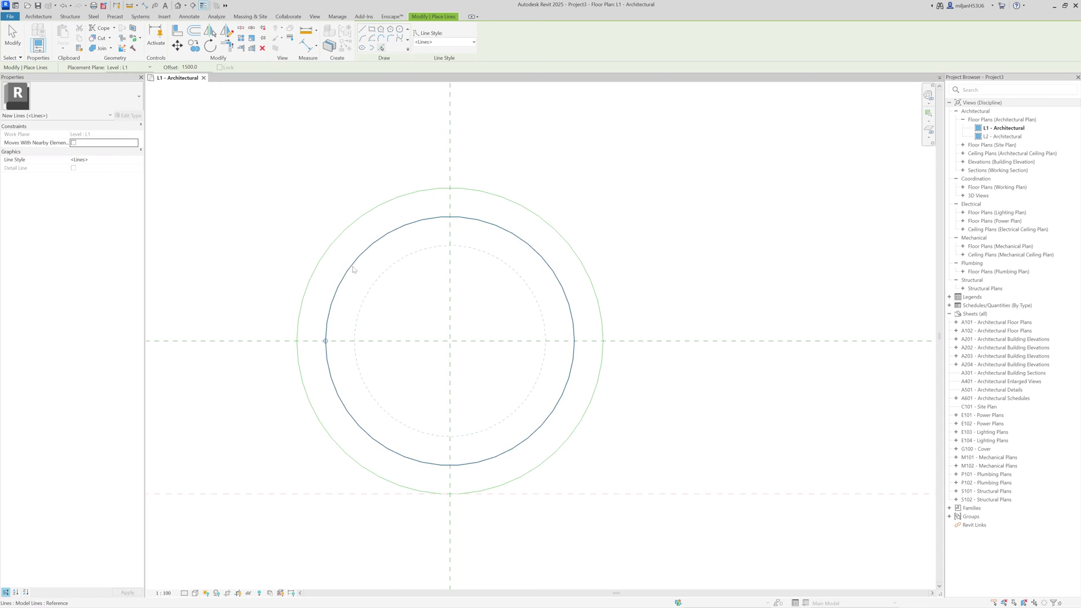
pyautogui.click(358, 267)
pyautogui.click(375, 285)
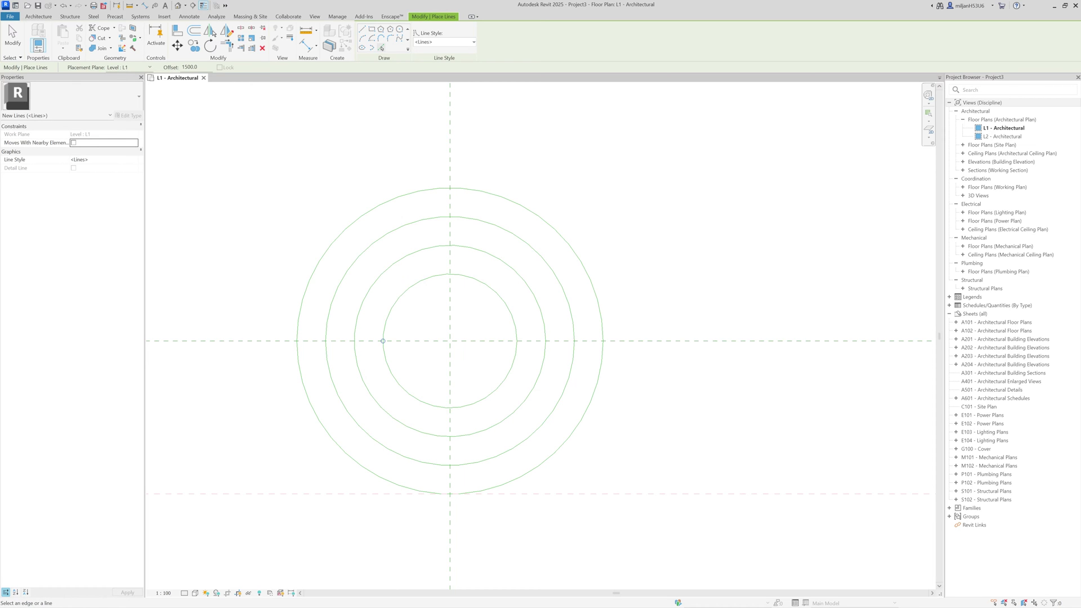
# Step: Capture the roof reference image again, number its rings 1, 2 and 3, and draw a dividing line across the roof's centre
pyautogui.hotkey('alt', 'Tab')
pyautogui.press('Print')
pyautogui.moveTo(156, 128); pyautogui.dragTo(925, 557)
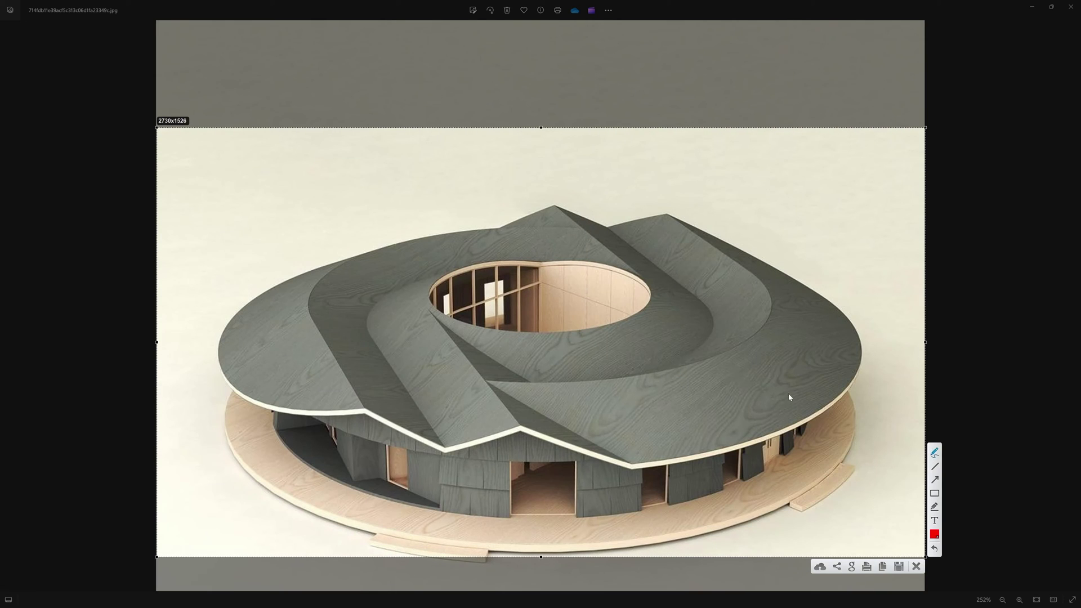
pyautogui.moveTo(780, 362)
pyautogui.mouseDown()
pyautogui.moveTo(786, 352)
pyautogui.moveTo(797, 388)
pyautogui.mouseUp()
pyautogui.moveTo(718, 329); pyautogui.dragTo(744, 355)
pyautogui.moveTo(651, 318); pyautogui.dragTo(656, 349)
pyautogui.moveTo(205, 330); pyautogui.dragTo(903, 266)
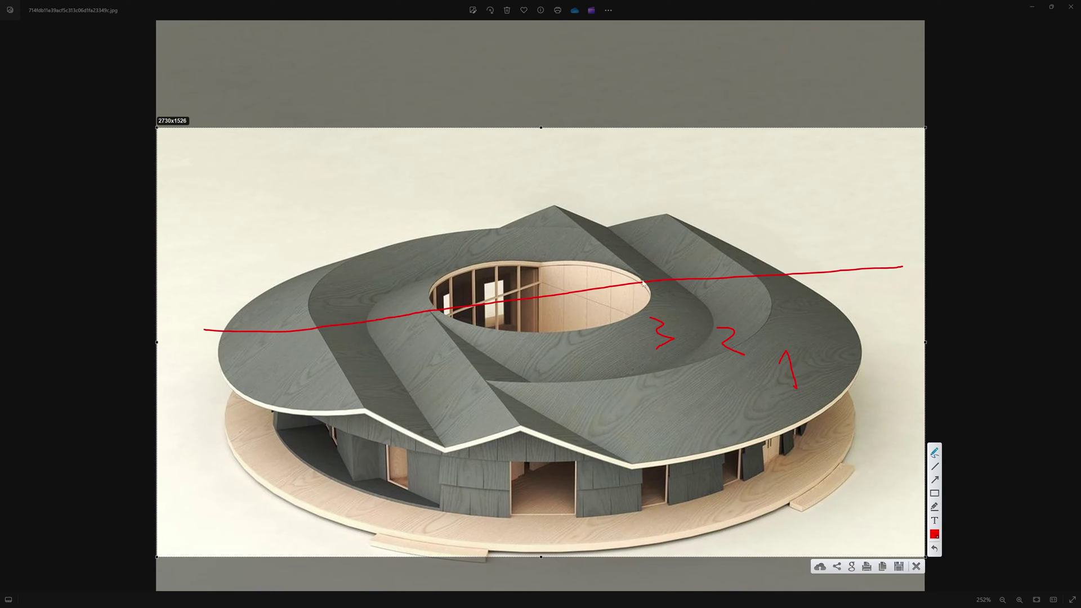
# Step: Trace the straight roof edges on both sides of the dividing line, discard the capture and return to Revit
pyautogui.moveTo(549, 207); pyautogui.dragTo(640, 280)
pyautogui.moveTo(643, 218); pyautogui.dragTo(762, 288)
pyautogui.moveTo(437, 318); pyautogui.dragTo(538, 430)
pyautogui.moveTo(318, 329); pyautogui.dragTo(402, 423)
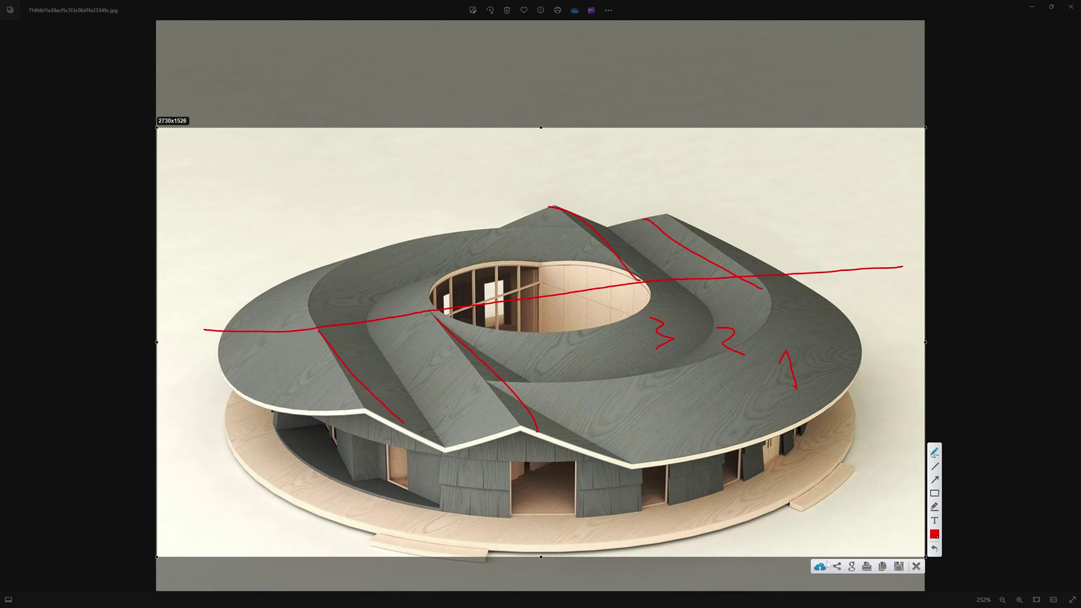
pyautogui.click(916, 567)
pyautogui.click(1036, 6)
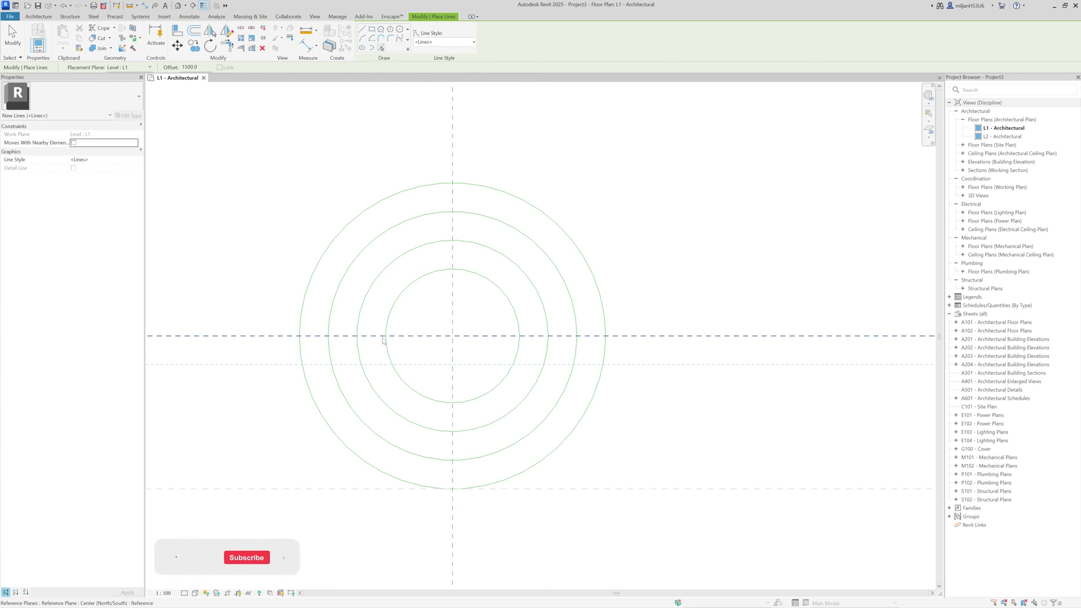
# Step: Draw a vertical model line with zero offset from the innermost circle's left quadrant down to the level of the outer circle's lowest point
pyautogui.click(362, 28)
pyautogui.doubleClick(214, 67)
pyautogui.write('0')
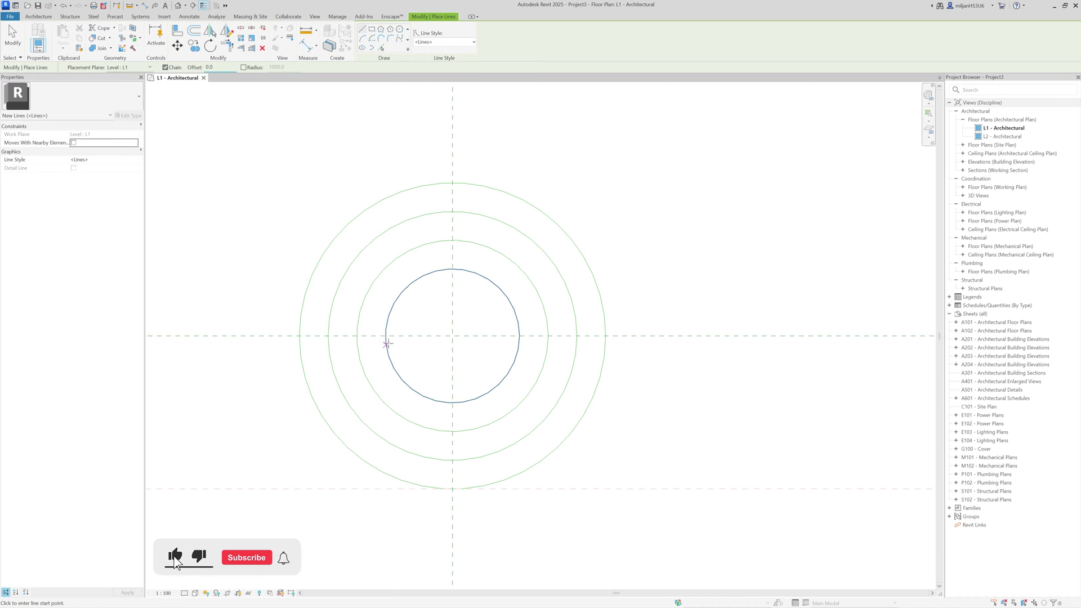
pyautogui.click(386, 336)
pyautogui.click(386, 489)
pyautogui.press('Escape')
pyautogui.press('Escape')
# Step: Copy the vertical line three times to the left at 1500 mm spacing
pyautogui.click(384, 478)
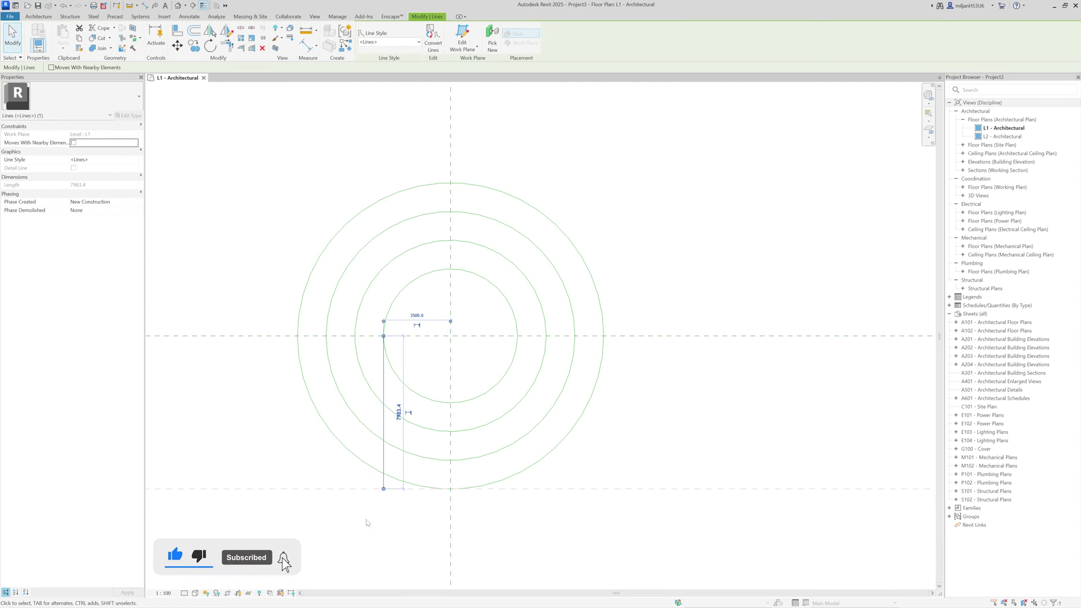
pyautogui.press('c')
pyautogui.press('o')
pyautogui.click(356, 528)
pyautogui.write('1500')
pyautogui.press('Return')
pyautogui.write('1500')
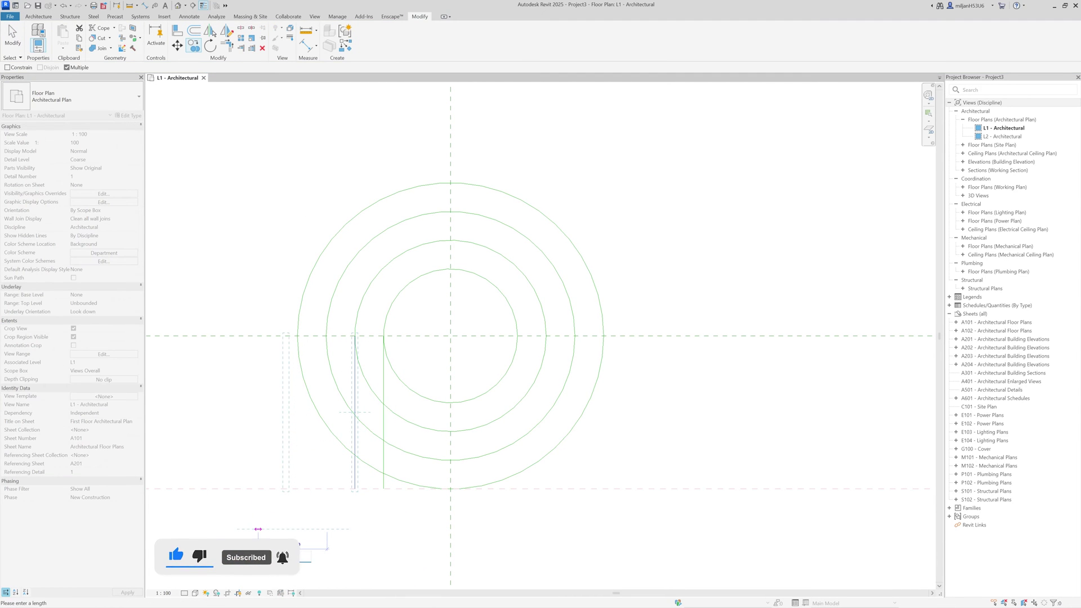
pyautogui.press('Return')
pyautogui.write('1500')
pyautogui.press('Return')
# Step: Rotate a copy of the four vertical lines by 180 degrees about the circles' centre
pyautogui.click(12, 36)
pyautogui.moveTo(249, 258); pyautogui.dragTo(420, 556)
pyautogui.click(210, 45)
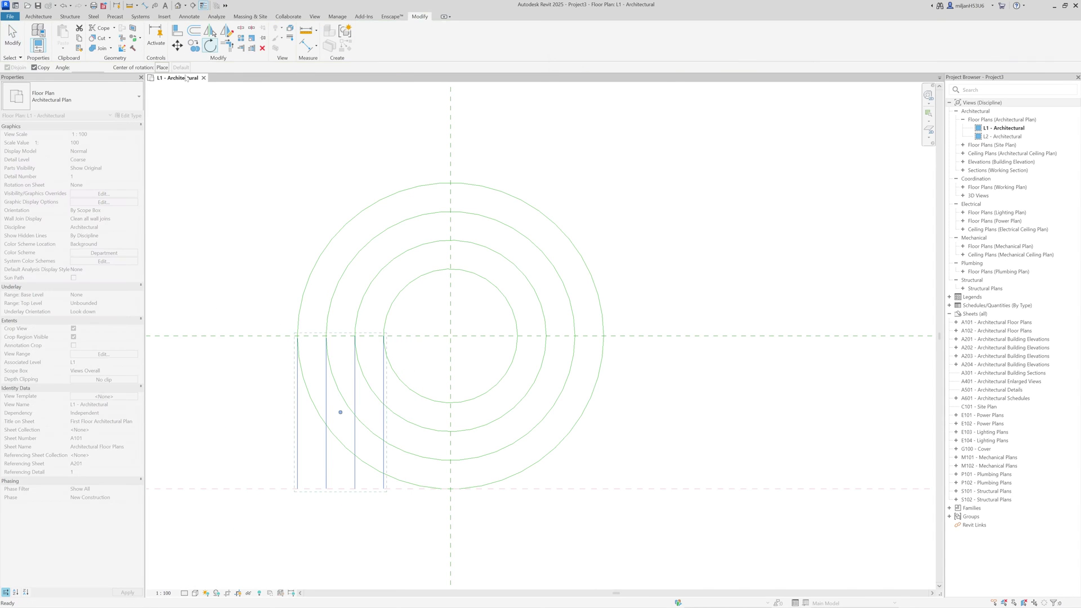
pyautogui.click(162, 67)
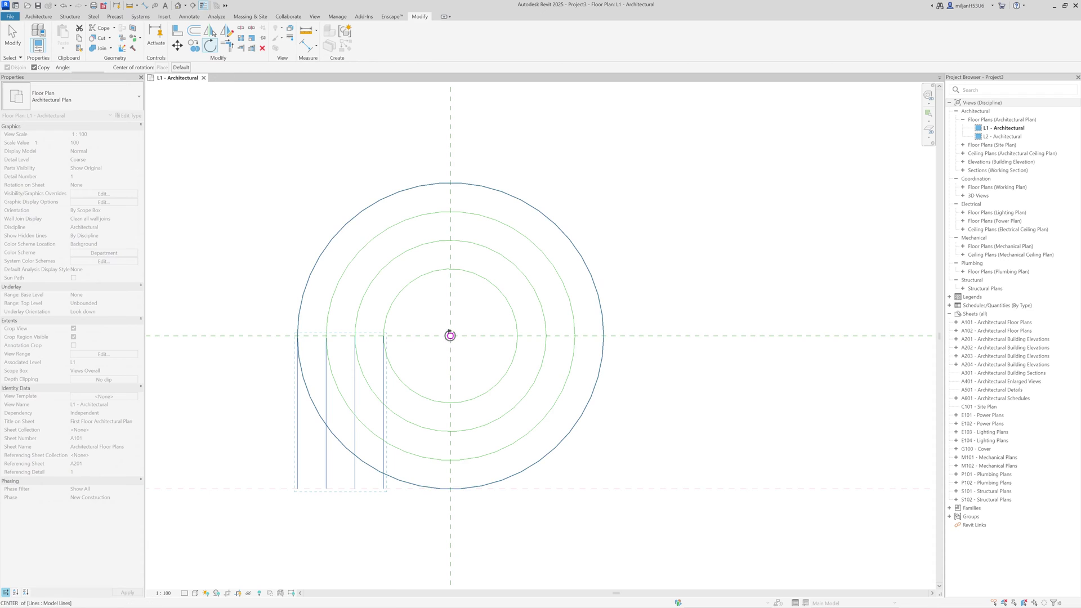
pyautogui.click(450, 336)
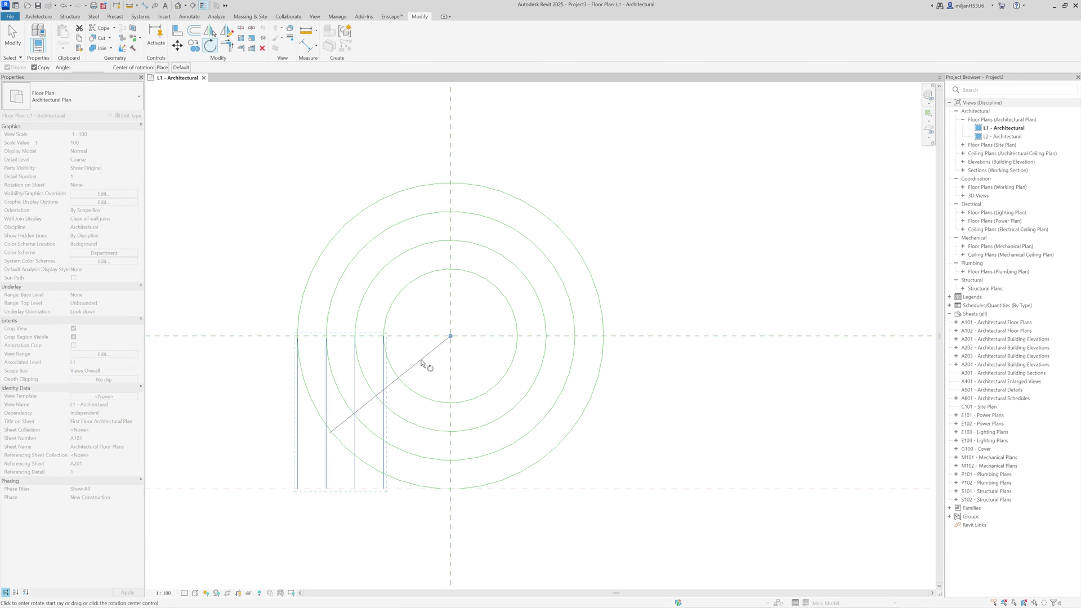
pyautogui.click(417, 353)
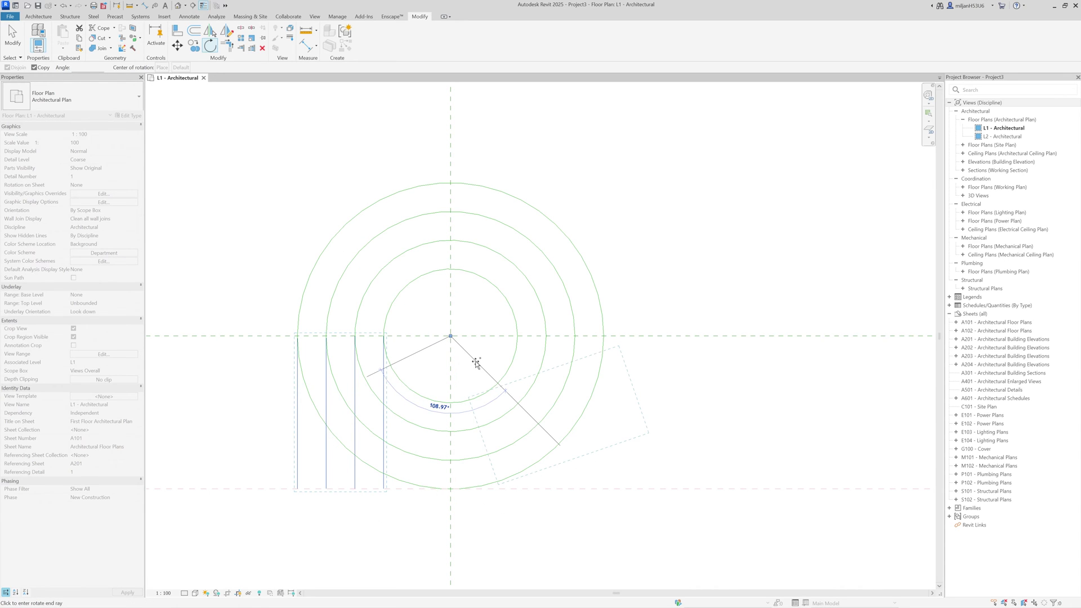
pyautogui.write('180')
pyautogui.press('Return')
pyautogui.moveTo(371, 283); pyautogui.dragTo(373, 276, button='middle')
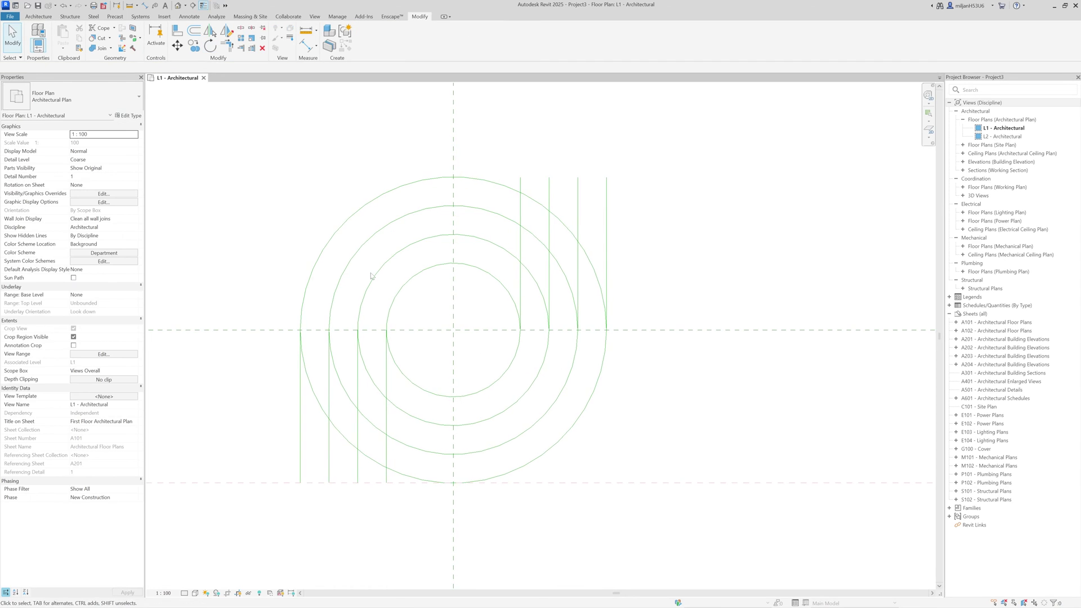
pyautogui.moveTo(422, 315); pyautogui.dragTo(404, 285, button='middle')
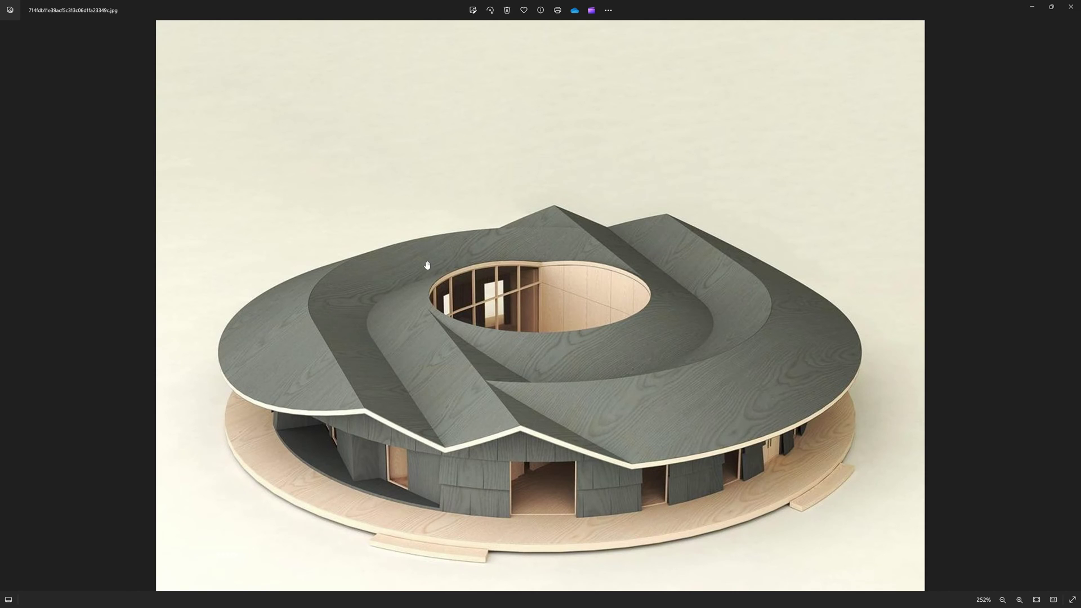
# Step: Capture the central part of the roof reference image and mark the edge of the round opening
pyautogui.press('Print')
pyautogui.moveTo(340, 144)
pyautogui.mouseDown()
pyautogui.moveTo(733, 393)
pyautogui.moveTo(740, 416)
pyautogui.mouseUp()
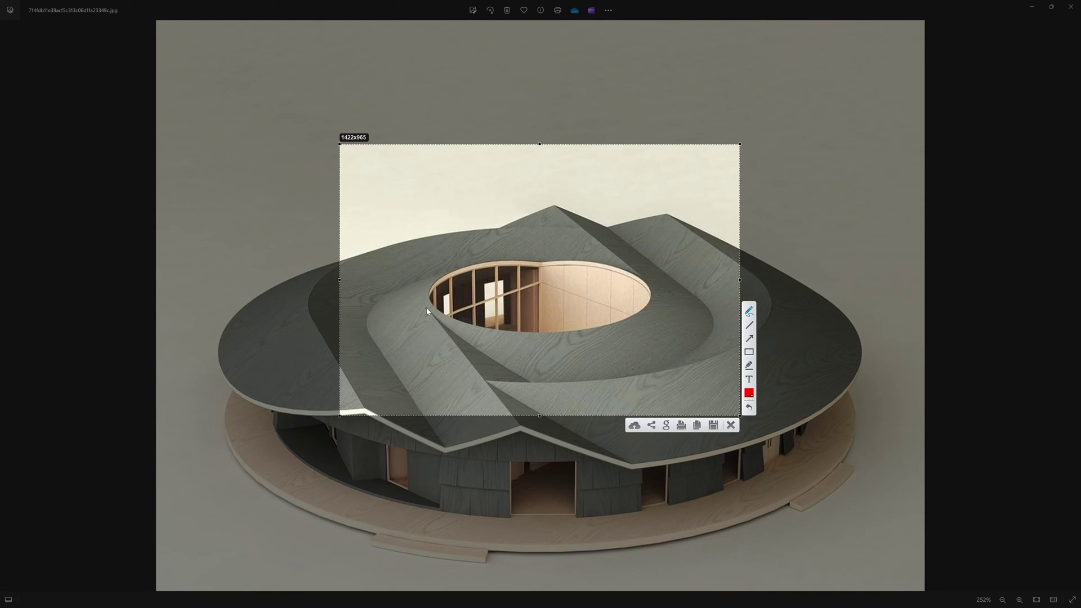
pyautogui.moveTo(427, 311); pyautogui.dragTo(429, 307)
pyautogui.moveTo(430, 262)
pyautogui.mouseDown()
pyautogui.moveTo(458, 282)
pyautogui.moveTo(471, 267)
pyautogui.moveTo(476, 276)
pyautogui.mouseUp()
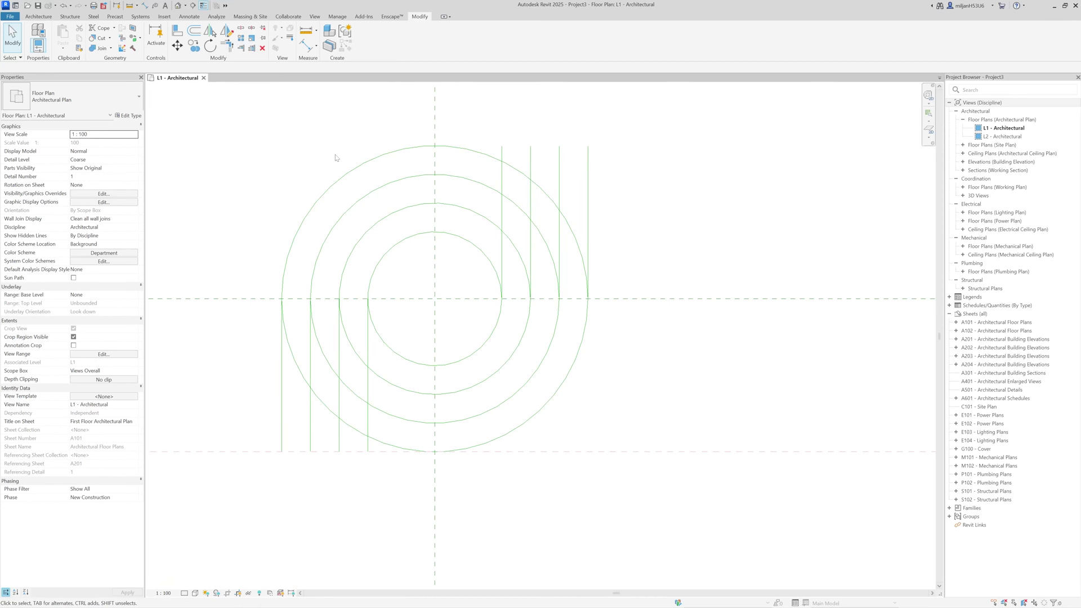
# Step: Start picking model lines with an offset of 50 mm, and end the line command
pyautogui.press('l')
pyautogui.press('i')
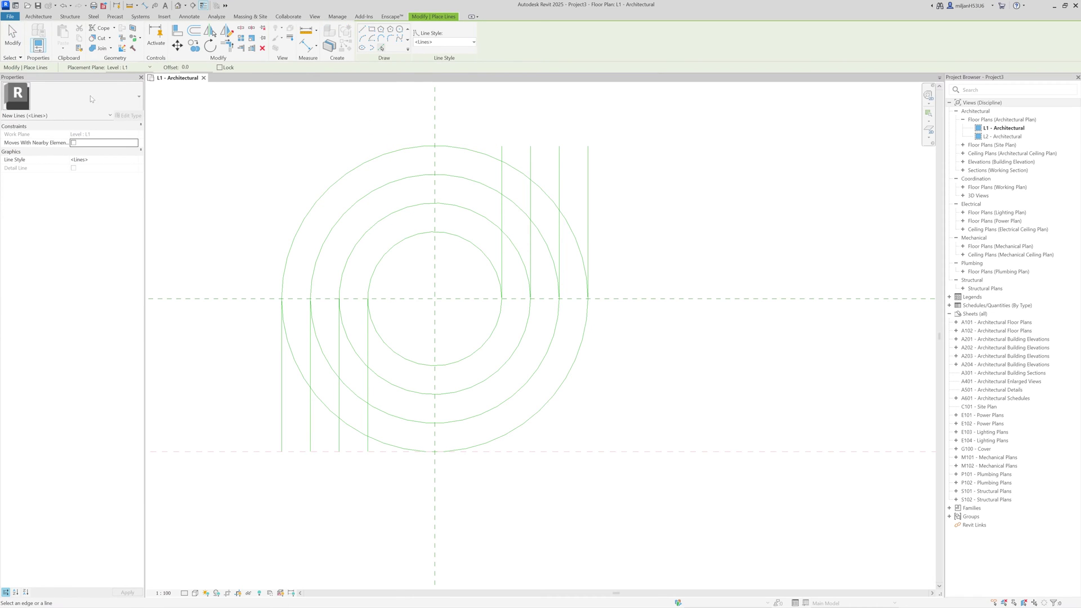
pyautogui.write('50')
pyautogui.click(12, 37)
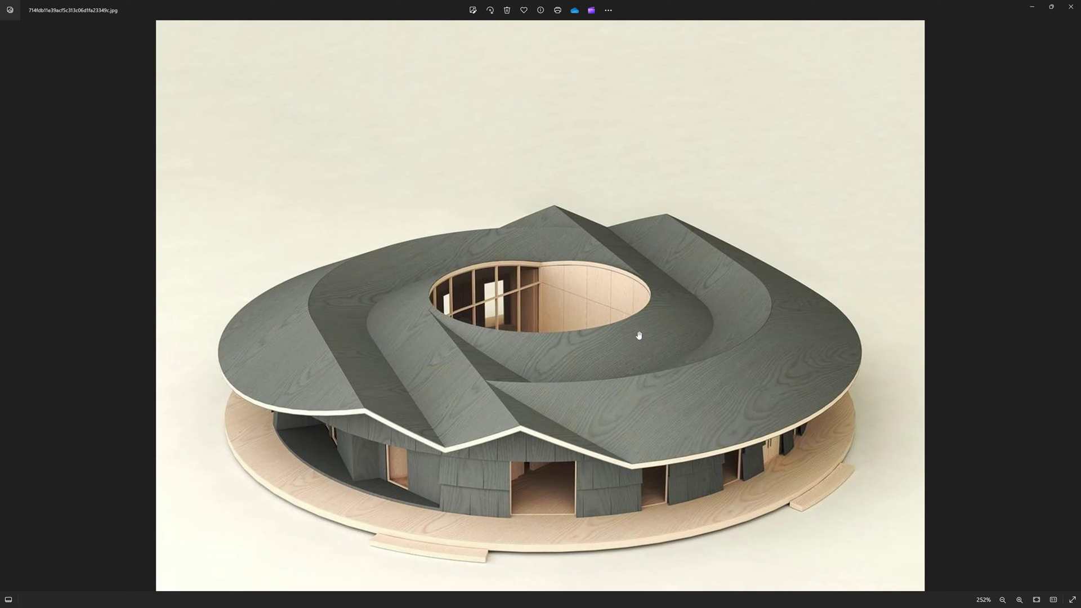
# Step: Return to Revit, start a roof by footprint based on level L2, and open the L2 - Architectural plan
pyautogui.click(1034, 7)
pyautogui.scroll(1, 569, 346)
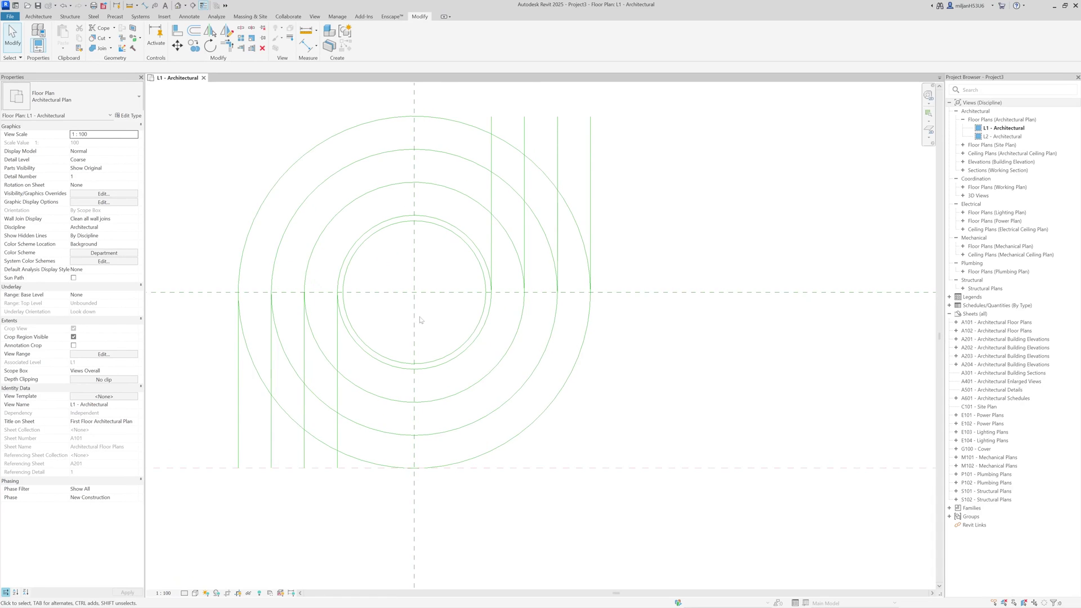
pyautogui.moveTo(420, 318); pyautogui.dragTo(434, 324, button='middle')
pyautogui.click(39, 16)
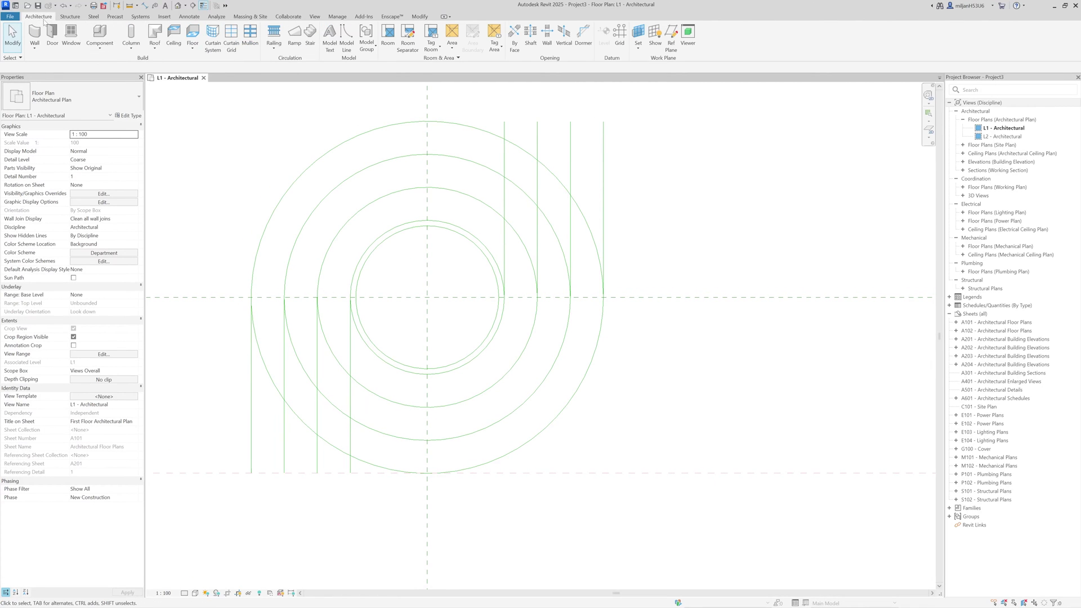
pyautogui.click(154, 45)
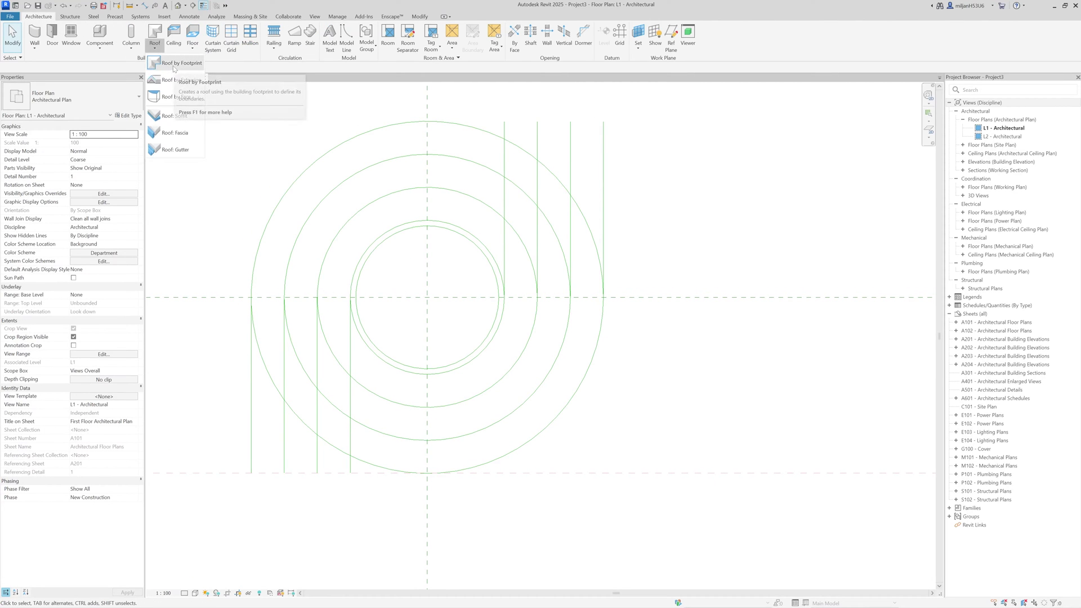
pyautogui.click(173, 70)
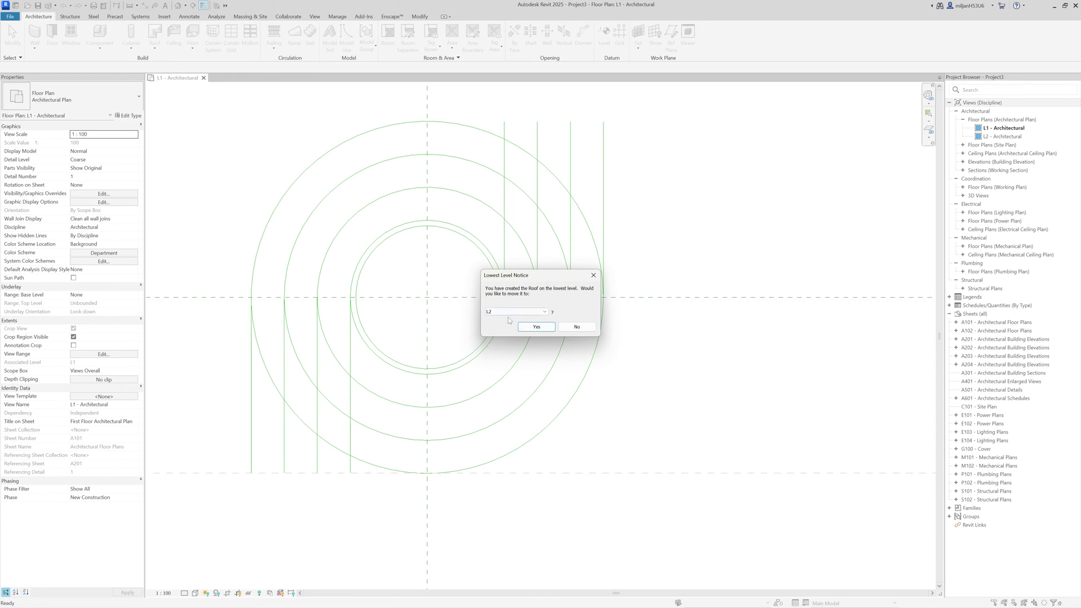
pyautogui.click(535, 333)
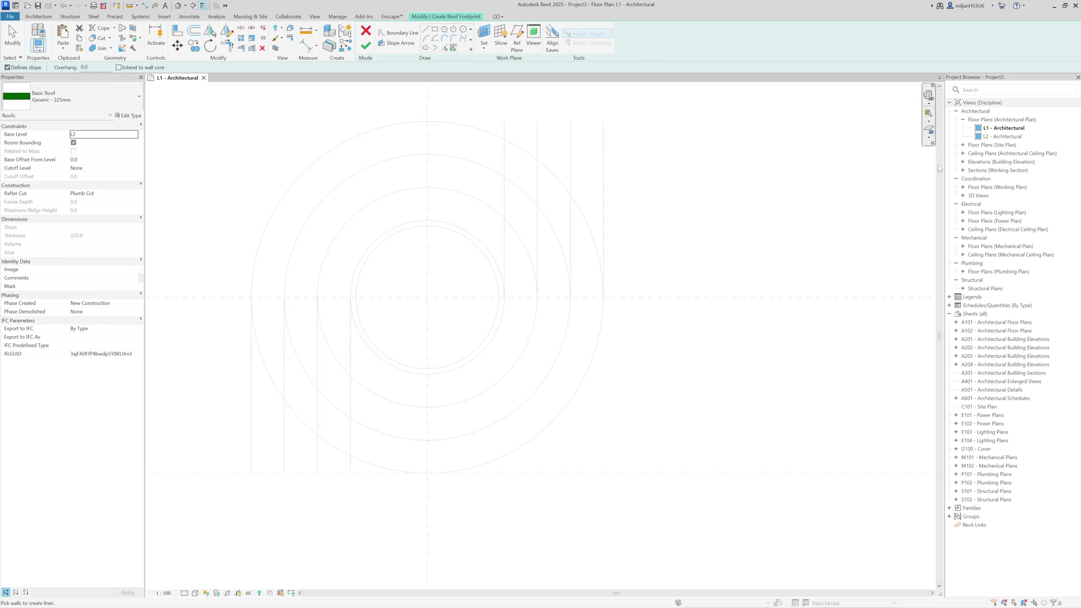
pyautogui.doubleClick(989, 138)
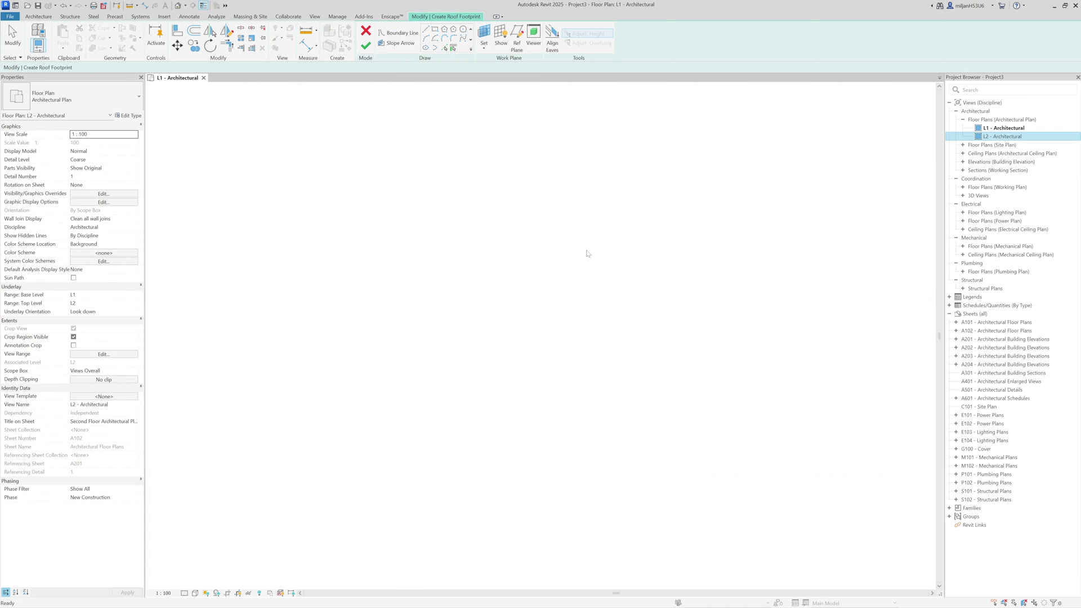
# Step: Draw a quarter-circle roof boundary arc along the 5000 mm radius circle, from its upper quadrant to its left quadrant
pyautogui.click(426, 38)
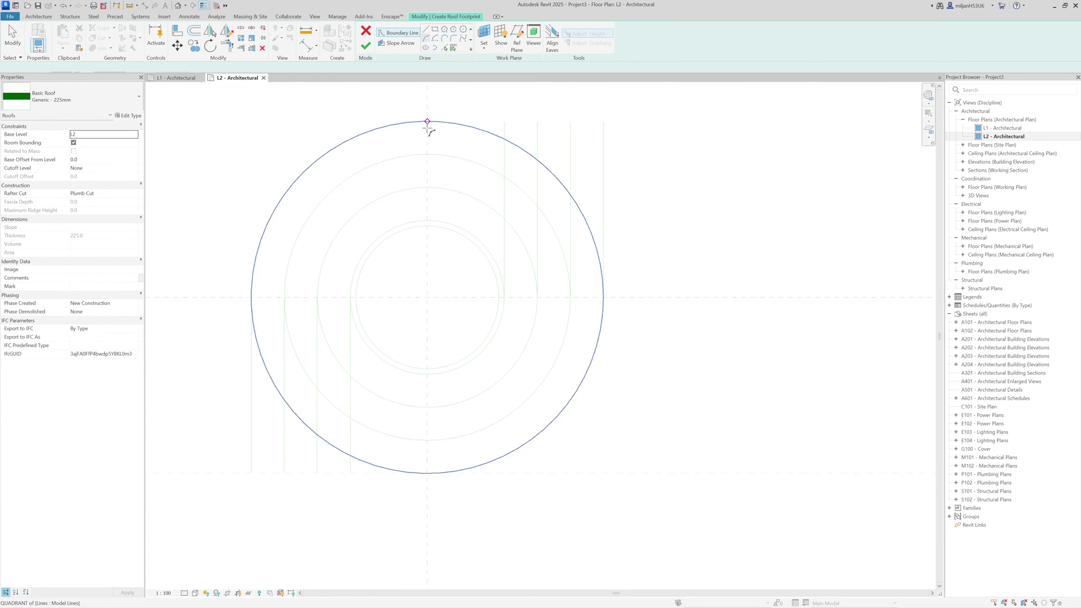
pyautogui.click(427, 187)
pyautogui.click(318, 297)
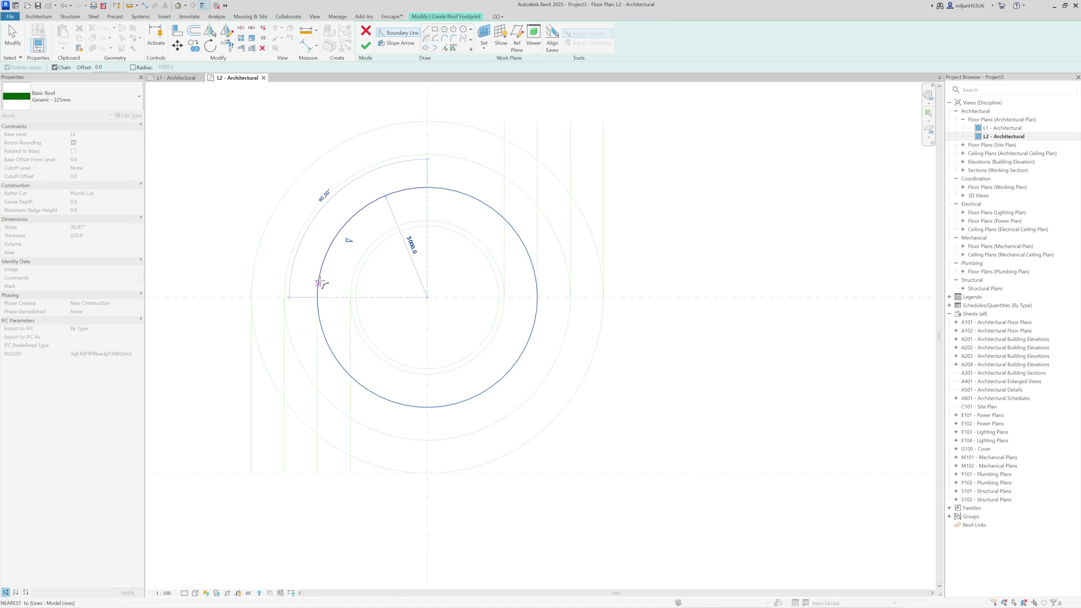
pyautogui.click(321, 282)
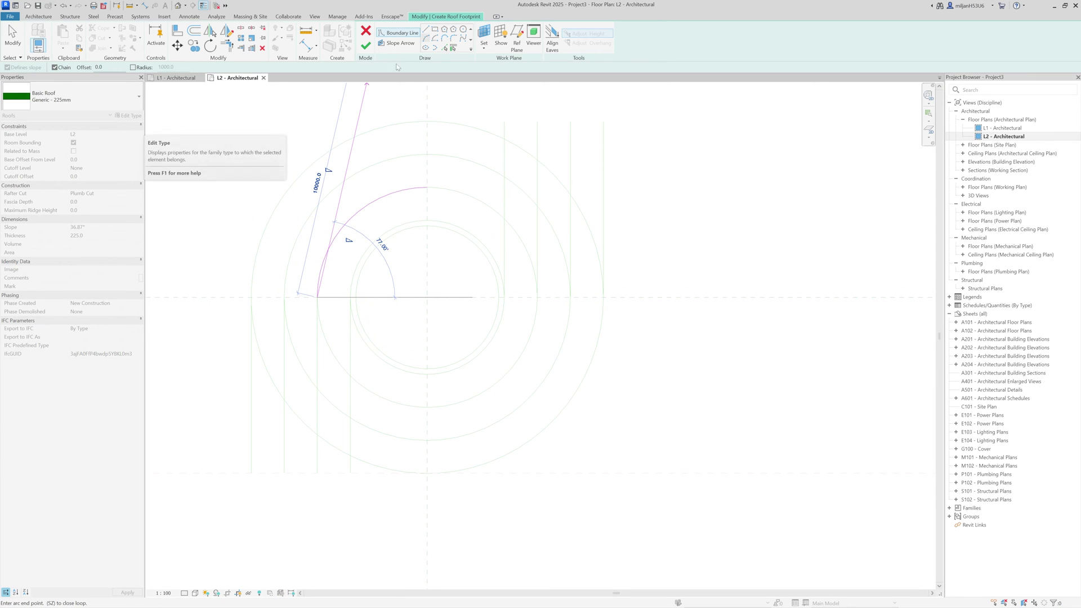
# Step: Close the roof boundary with a straight strip down between the two inner left guide lines and an arc along the innermost circle
pyautogui.click(426, 30)
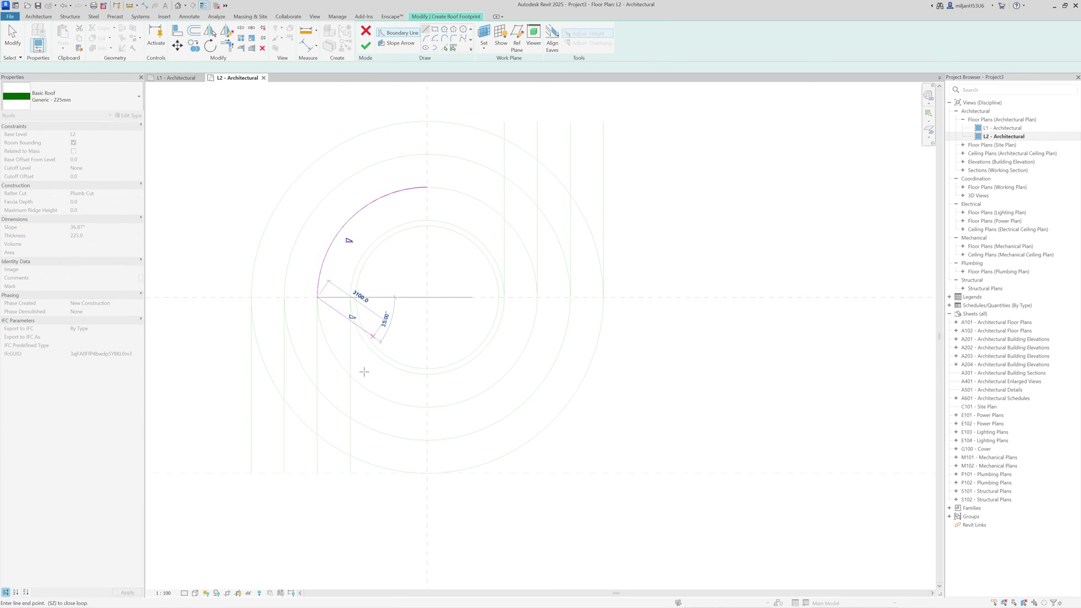
pyautogui.click(317, 473)
pyautogui.click(350, 473)
pyautogui.click(355, 297)
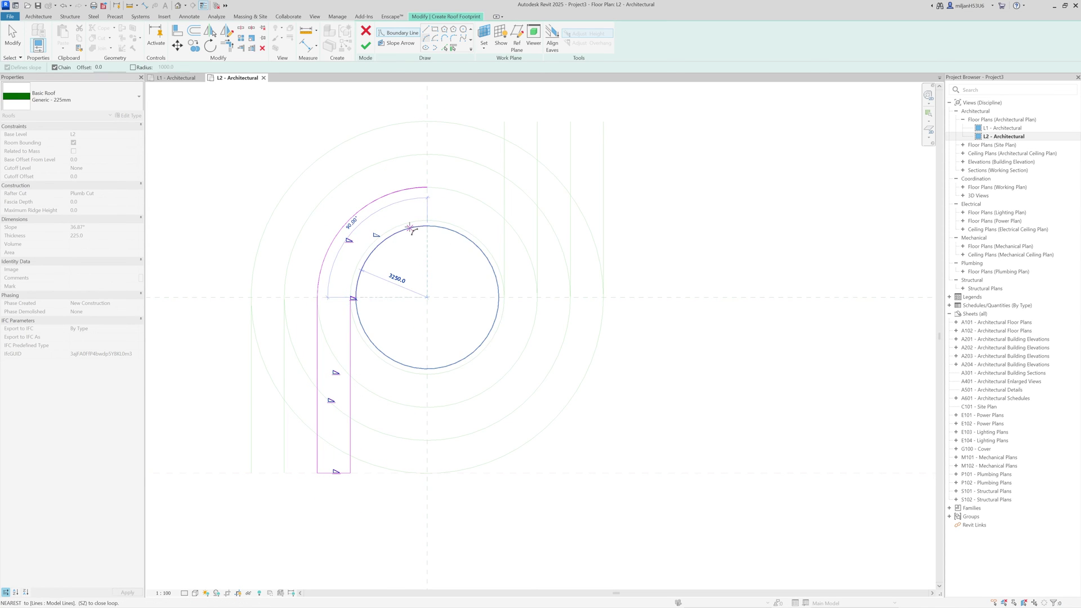
pyautogui.click(427, 226)
pyautogui.click(427, 187)
pyautogui.click(9, 47)
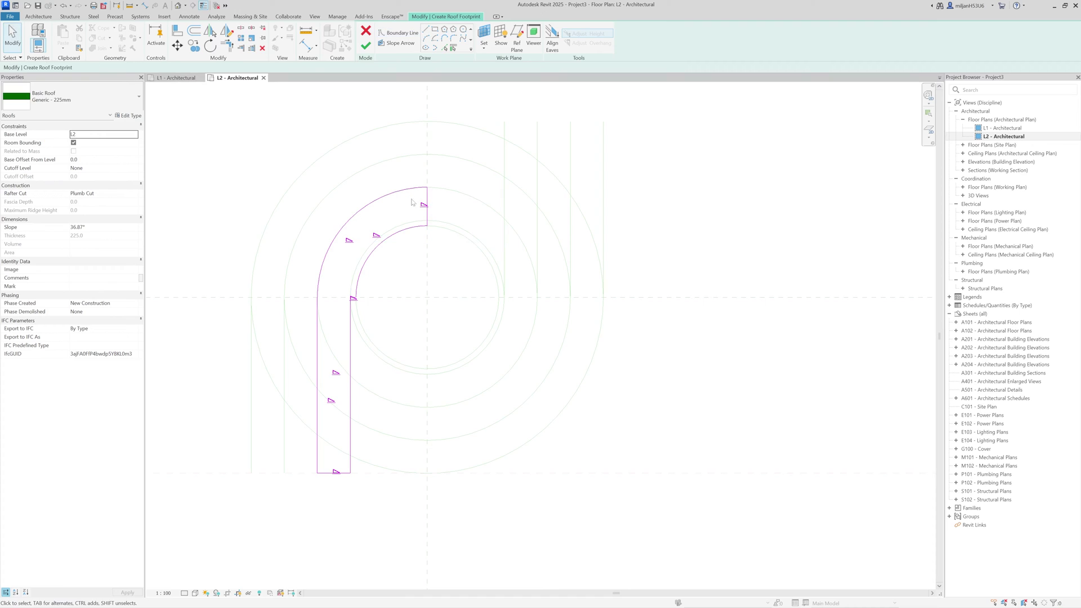
# Step: Turn off the roof slope definition for the entire chain of boundary lines
pyautogui.press('Tab')
pyautogui.click(428, 219)
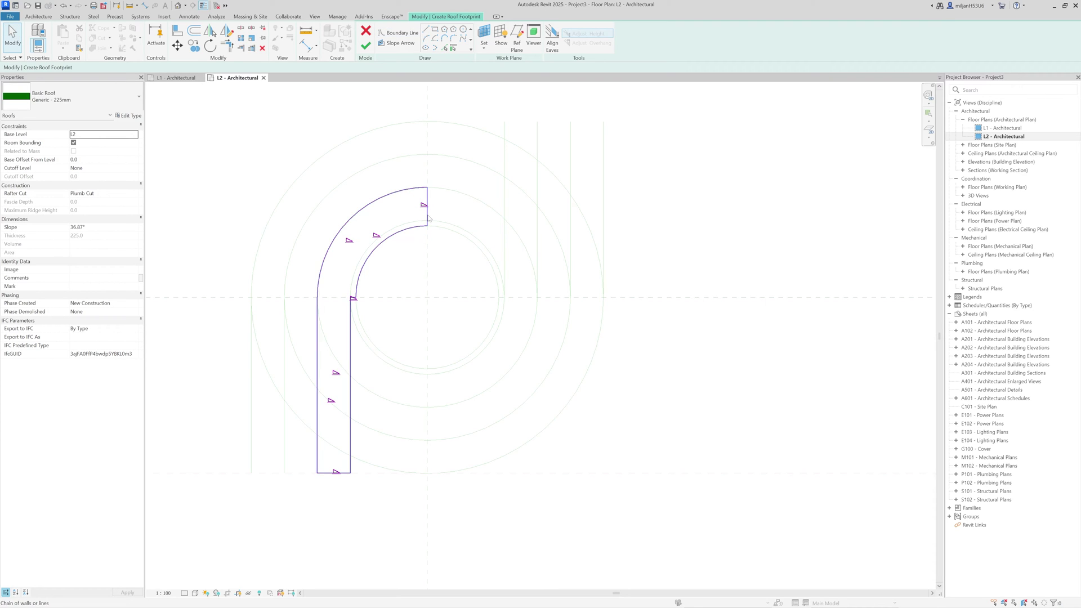
pyautogui.click(73, 136)
pyautogui.click(408, 292)
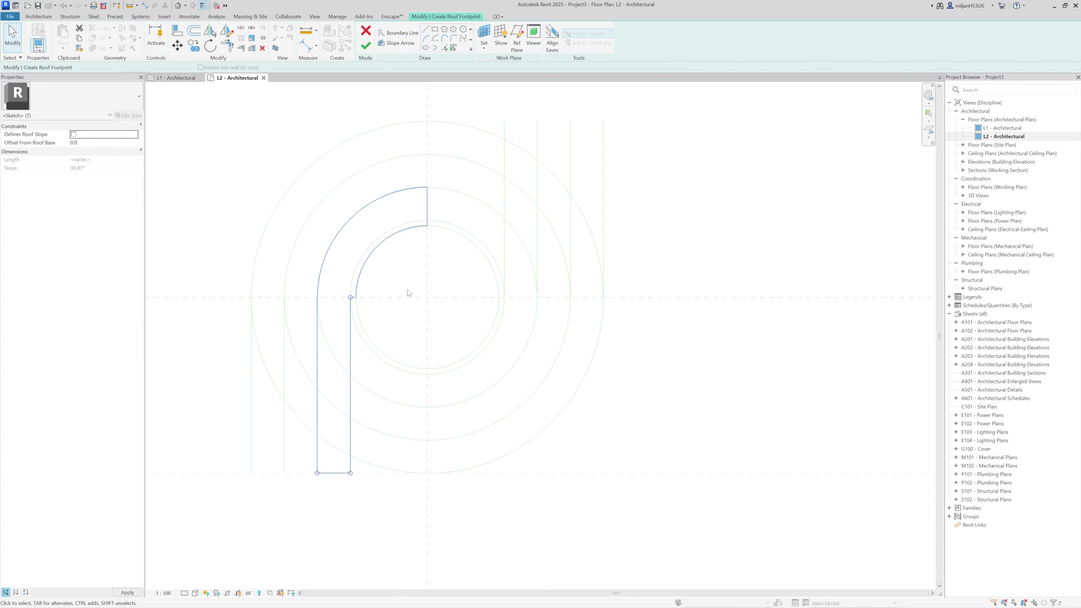
# Step: Make the outer arc and the strip's outer straight edge define a 30° roof slope, and finish the roof
pyautogui.moveTo(335, 280); pyautogui.dragTo(305, 322)
pyautogui.click(73, 134)
pyautogui.click(77, 168)
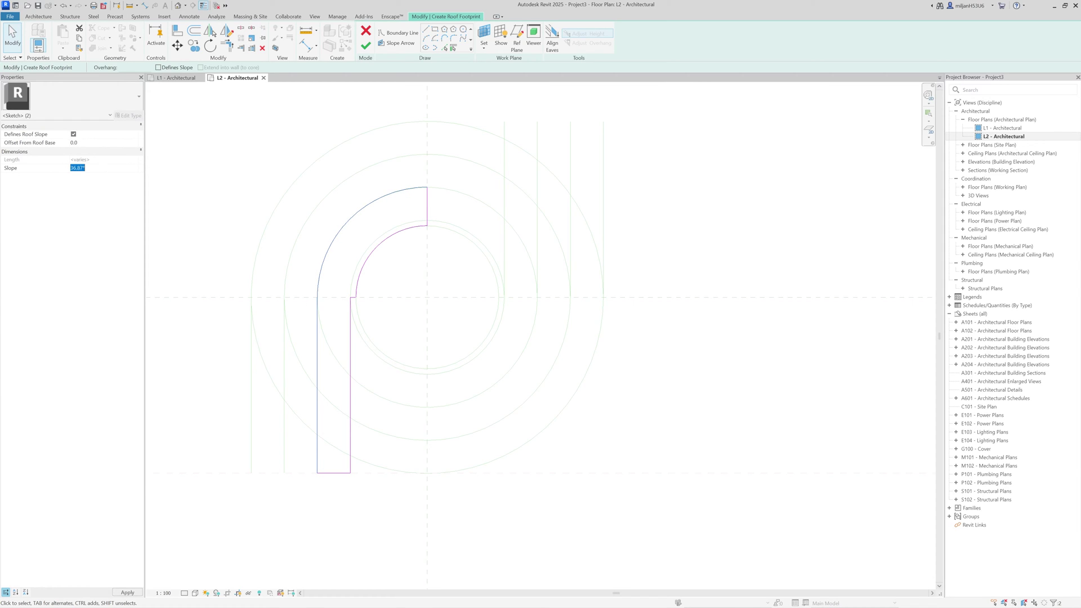
pyautogui.write('30')
pyautogui.press('Return')
pyautogui.click(366, 46)
# Step: Open the default 3D view and place it first among the open views
pyautogui.click(176, 78)
pyautogui.click(177, 5)
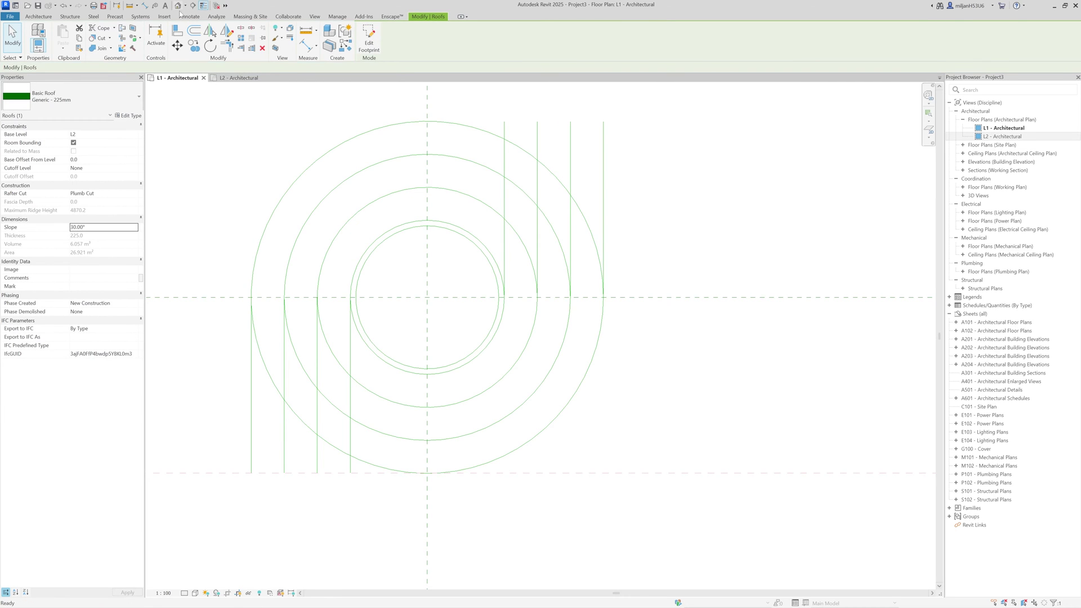
pyautogui.moveTo(279, 78); pyautogui.dragTo(163, 79)
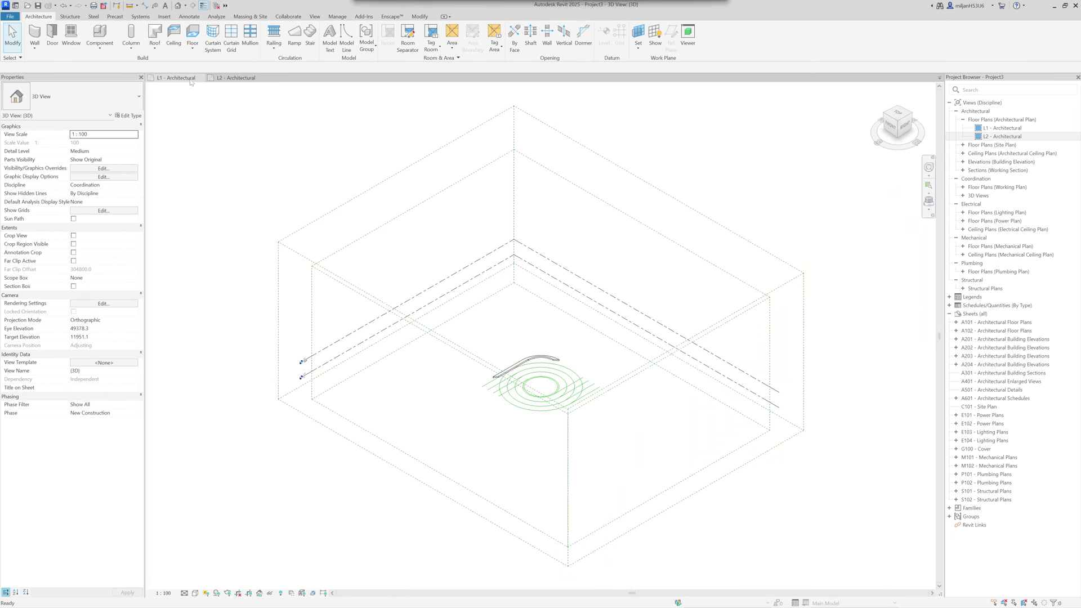
# Step: Hide all annotation categories in the 3D view and inspect the new roof piece from several angles
pyautogui.keyDown('shift'); pyautogui.moveTo(464, 359); pyautogui.dragTo(695, 367, button='middle'); pyautogui.keyUp('shift')
pyautogui.scroll(3, 521, 351)
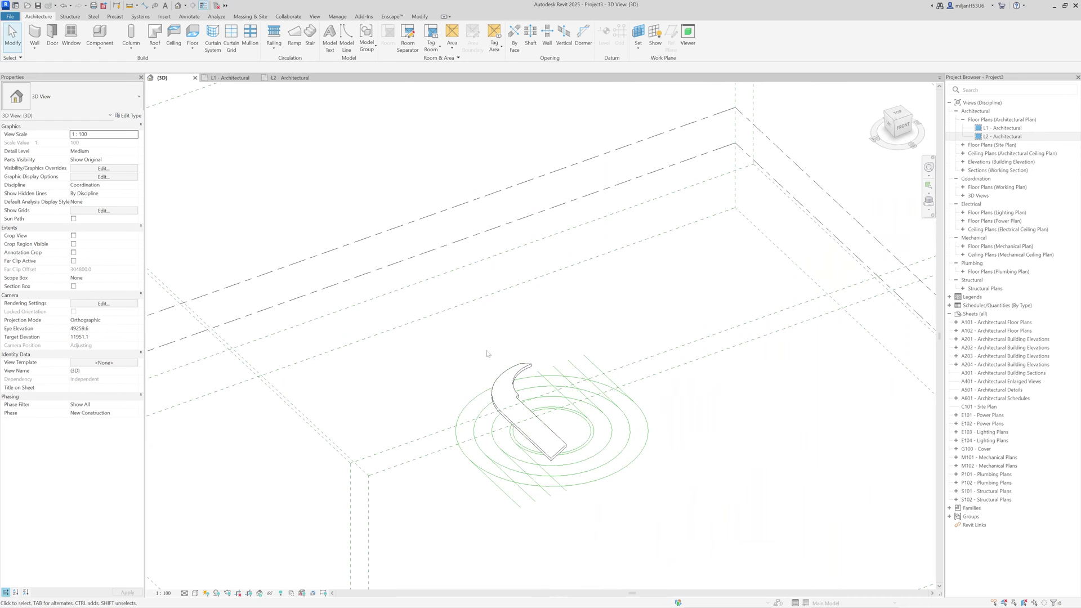
pyautogui.press('v')
pyautogui.press('g')
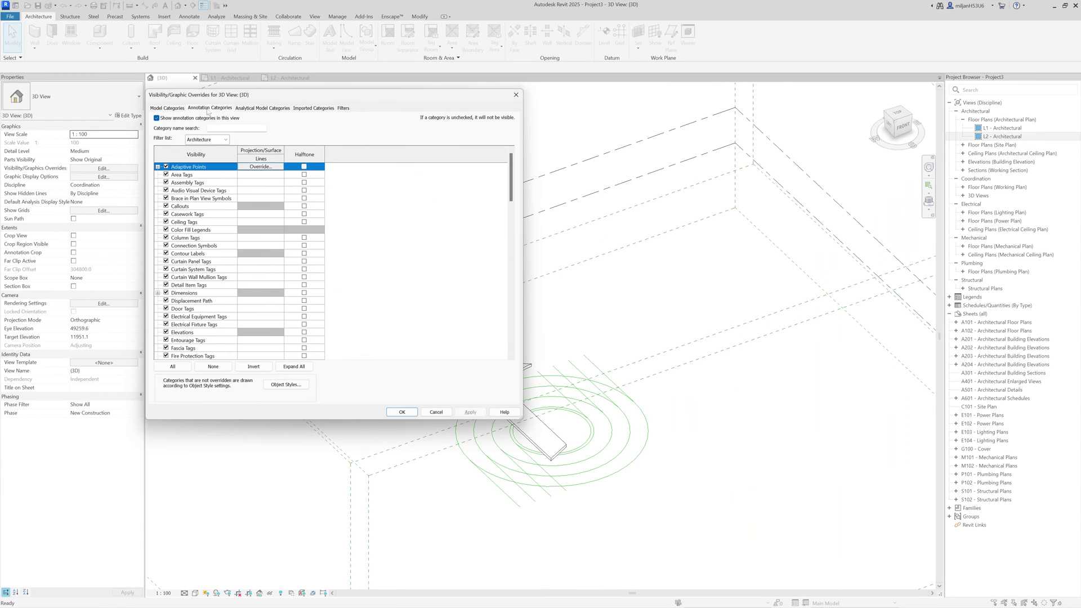
pyautogui.click(184, 118)
pyautogui.click(408, 409)
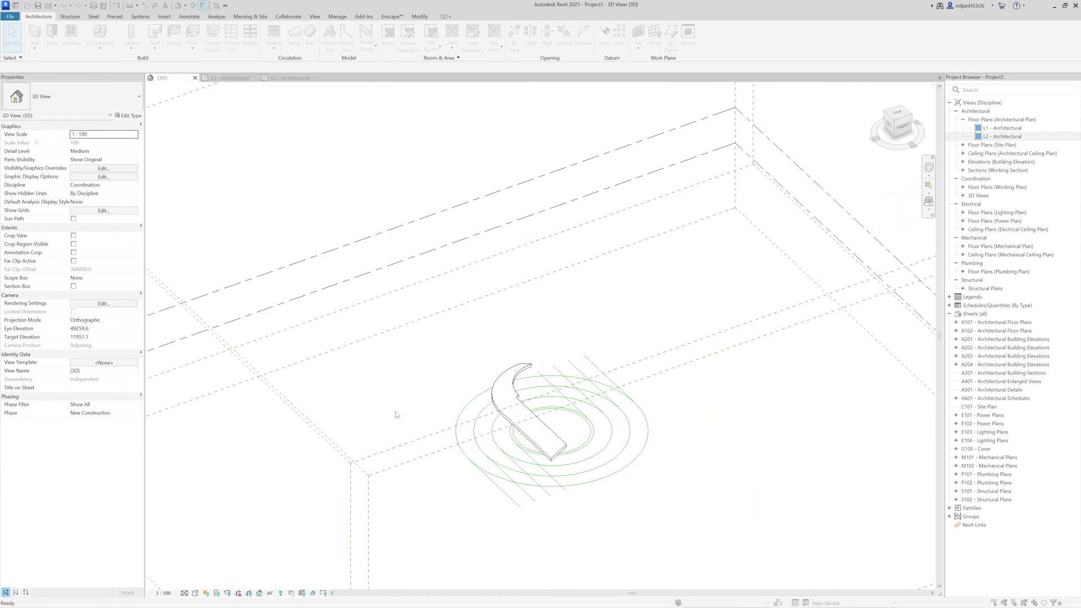
pyautogui.click(516, 403)
pyautogui.keyDown('shift'); pyautogui.moveTo(517, 403); pyautogui.dragTo(554, 418, button='middle'); pyautogui.keyUp('shift')
pyautogui.scroll(3, 700, 440)
pyautogui.click(700, 440)
pyautogui.keyDown('shift'); pyautogui.moveTo(700, 440); pyautogui.dragTo(473, 418, button='middle'); pyautogui.keyUp('shift')
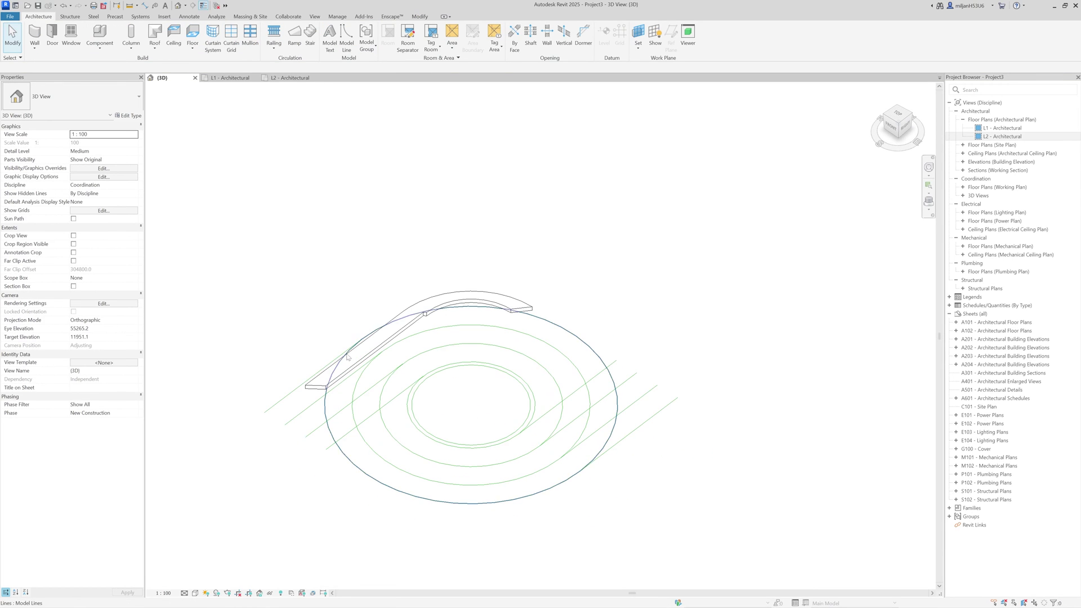
# Step: Close the L1 - Architectural plan and return to the L2 - Architectural plan
pyautogui.click(254, 77)
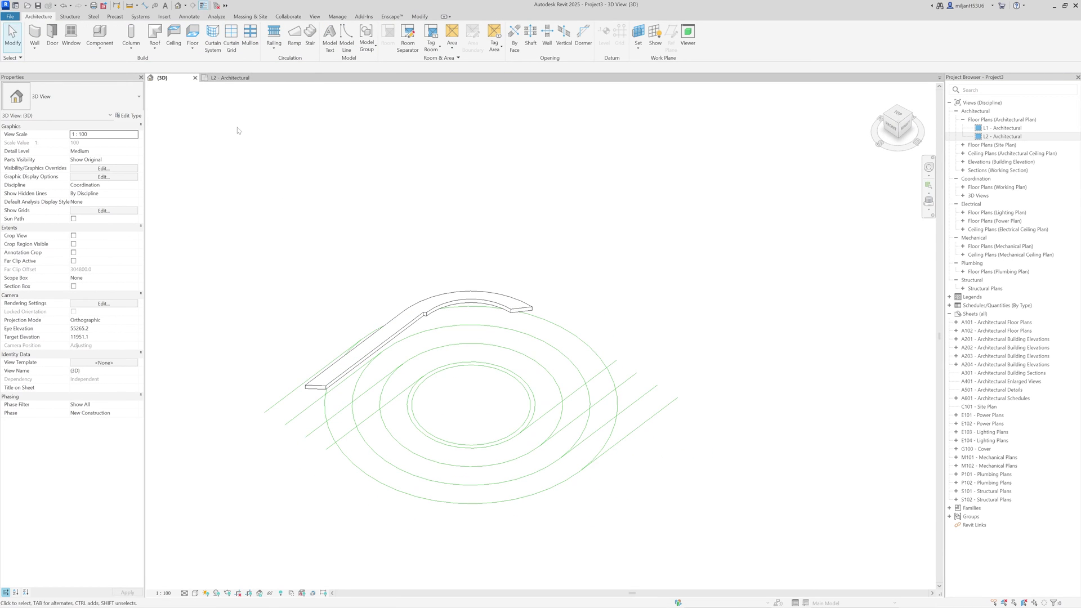
pyautogui.click(234, 80)
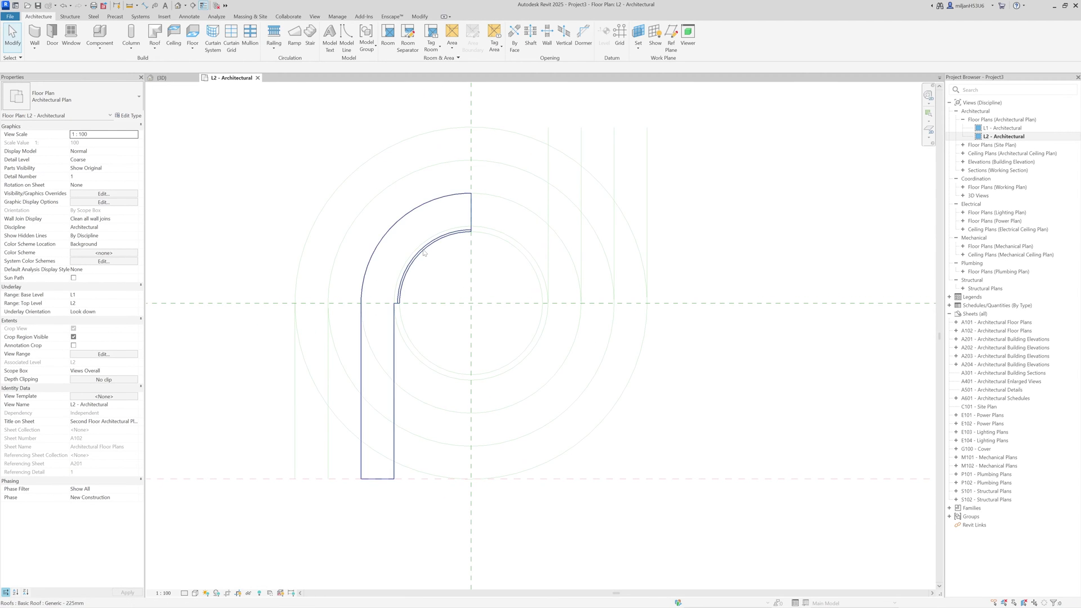
pyautogui.moveTo(424, 416); pyautogui.dragTo(414, 368, button='middle')
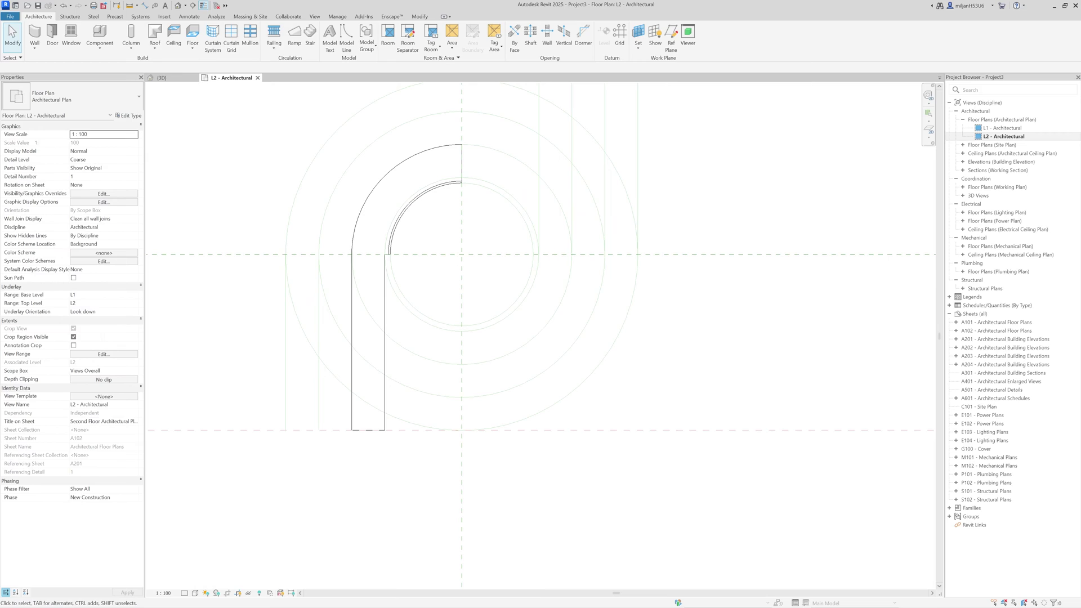
# Step: Capture the roof reference image and mark the slopes falling from the rear ridge peak and the front eave peak
pyautogui.hotkey('alt', 'Tab')
pyautogui.press('Print')
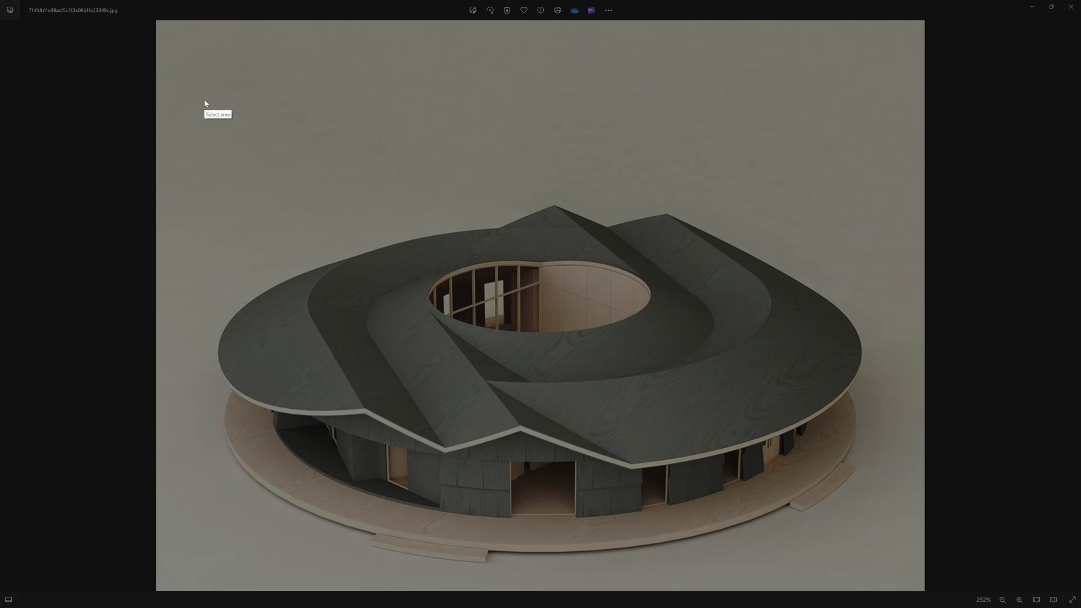
pyautogui.moveTo(193, 91); pyautogui.dragTo(925, 539)
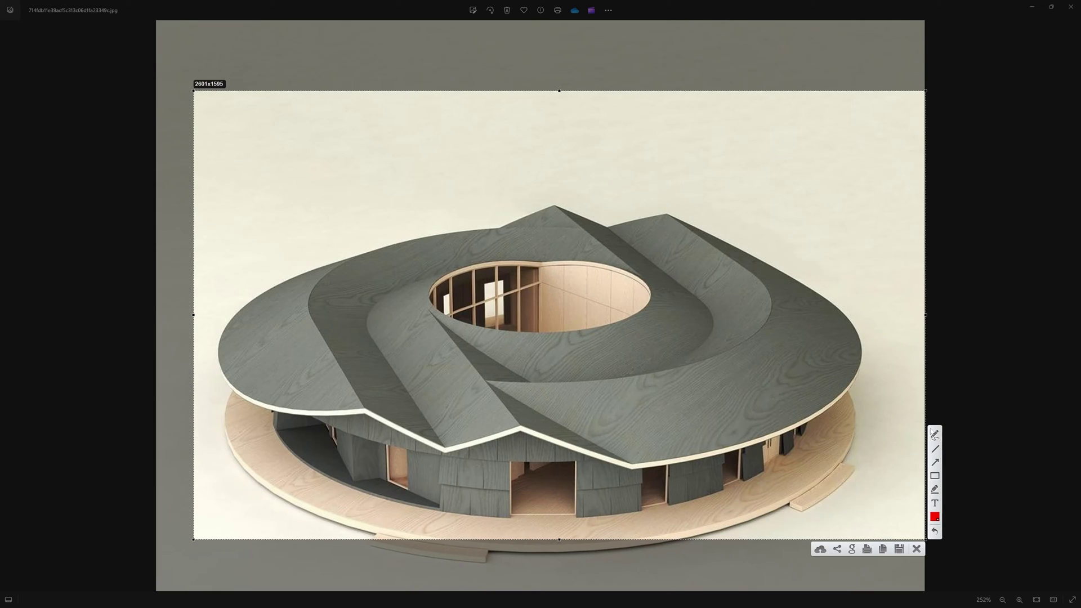
pyautogui.click(703, 348)
pyautogui.moveTo(553, 207); pyautogui.dragTo(491, 230)
pyautogui.moveTo(518, 426); pyautogui.dragTo(635, 465)
pyautogui.press('Escape')
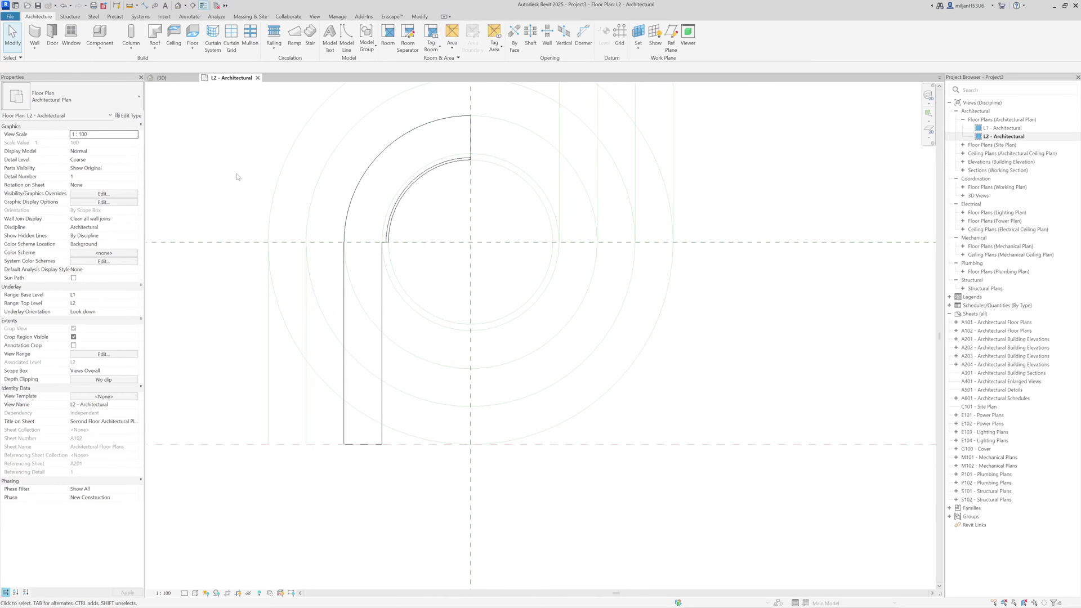
# Step: Start another roof by footprint in the L2 plan
pyautogui.click(154, 48)
pyautogui.click(175, 83)
pyautogui.click(435, 29)
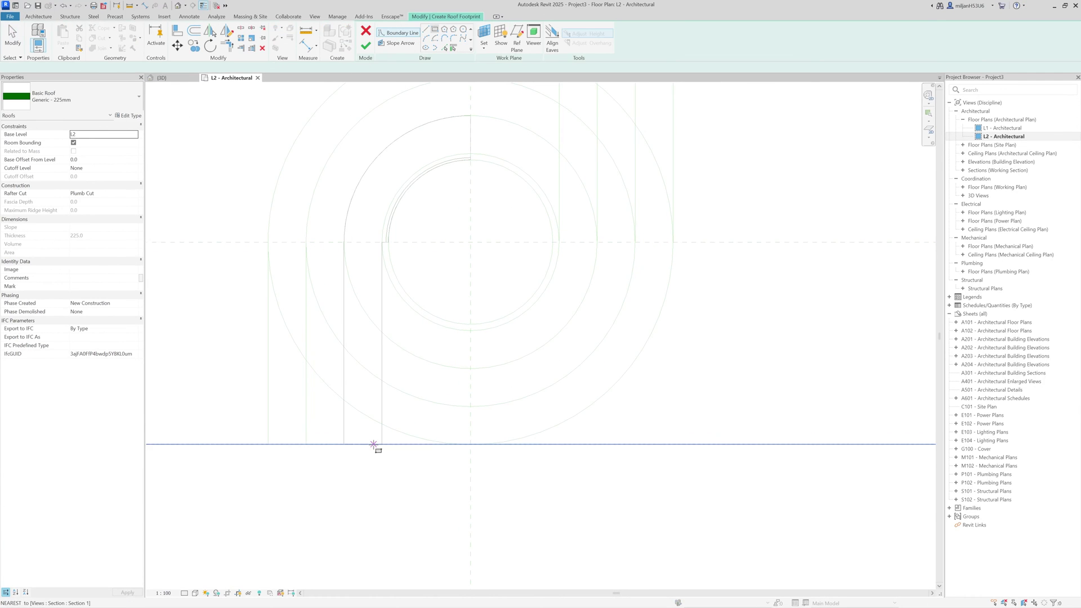
pyautogui.click(381, 445)
pyautogui.click(404, 413)
pyautogui.scroll(2, 413, 417)
pyautogui.press('Escape')
pyautogui.press('Escape')
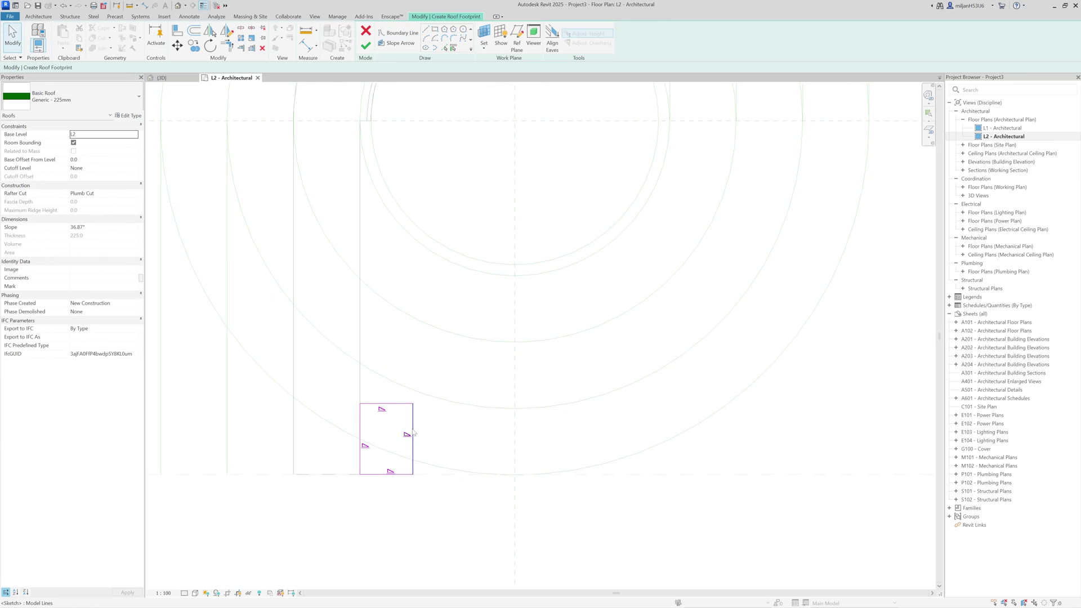
pyautogui.click(413, 432)
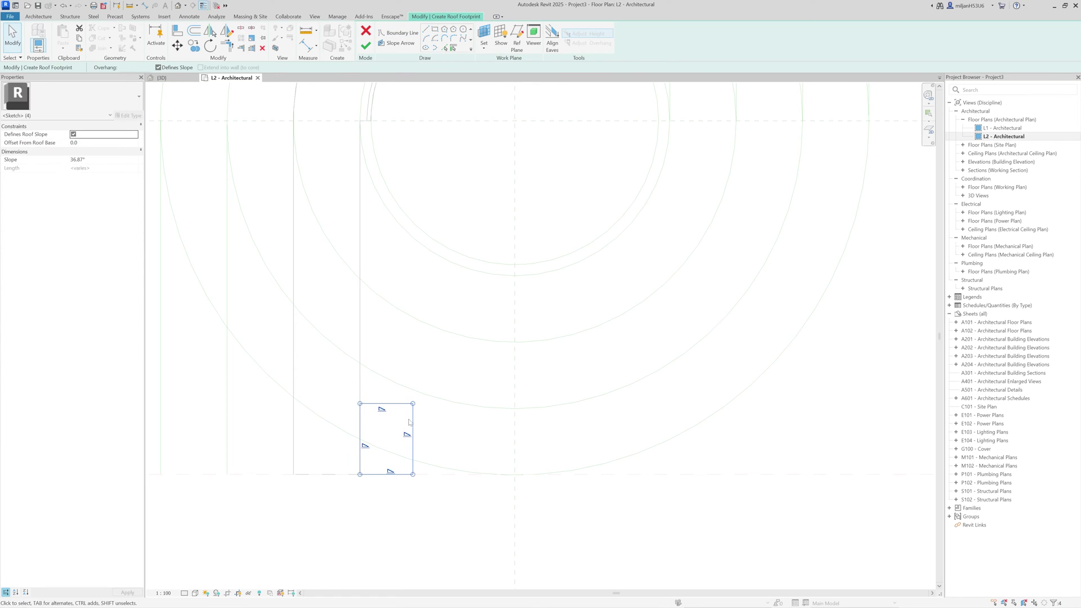
pyautogui.press('Delete')
pyautogui.scroll(-2, 376, 445)
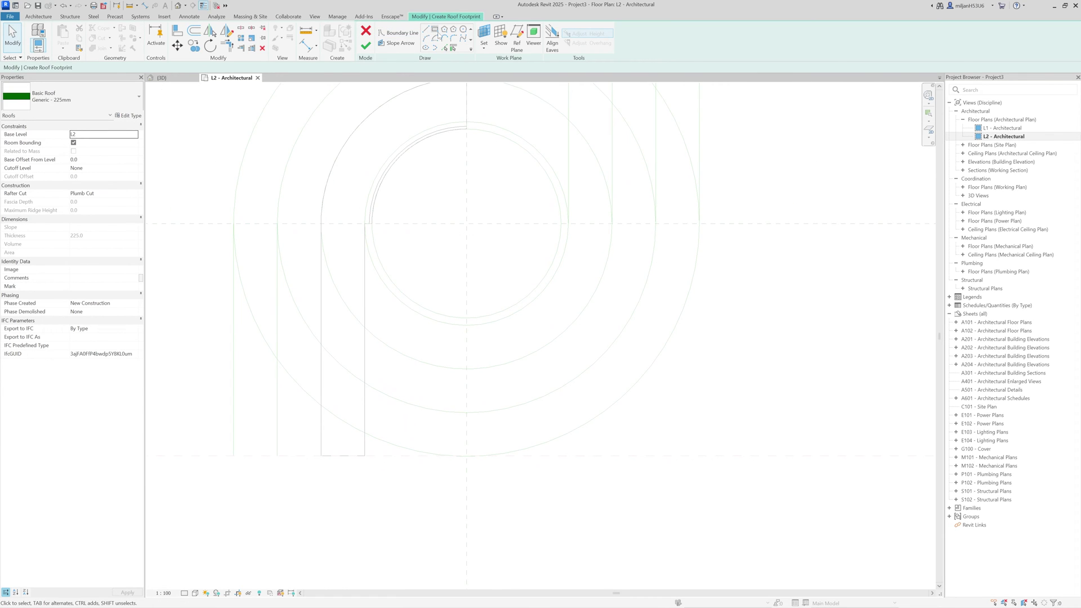
# Step: Draw a rectangular boundary without slope, about 1300 by 2800 mm, from the lower inner corner of the existing roof strip
pyautogui.click(436, 30)
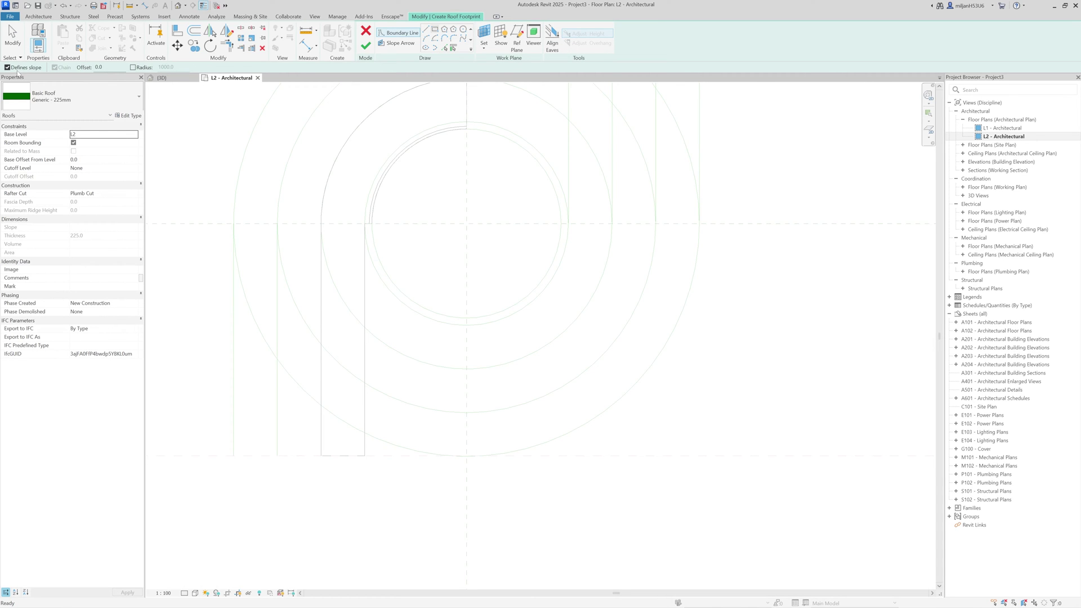
pyautogui.click(365, 456)
pyautogui.click(402, 374)
pyautogui.scroll(1, 402, 374)
pyautogui.press('Escape')
# Step: Set the rectangular boundary's width to 1500 mm and its height to 3000 mm
pyautogui.click(402, 437)
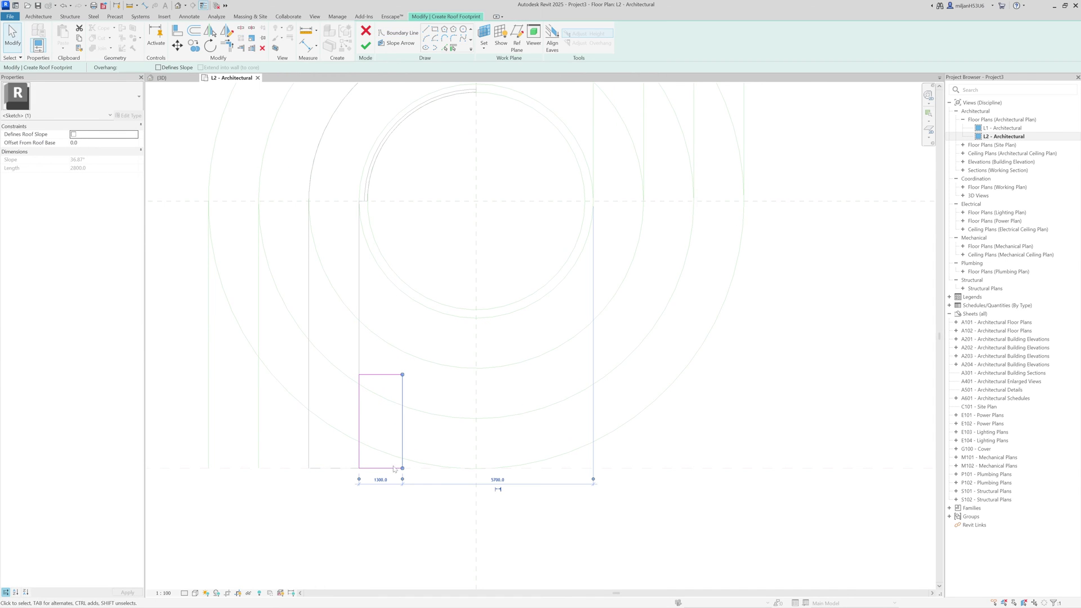
pyautogui.click(381, 480)
pyautogui.write('1500')
pyautogui.press('Return')
pyautogui.click(392, 375)
pyautogui.write('500')
pyautogui.press('Return')
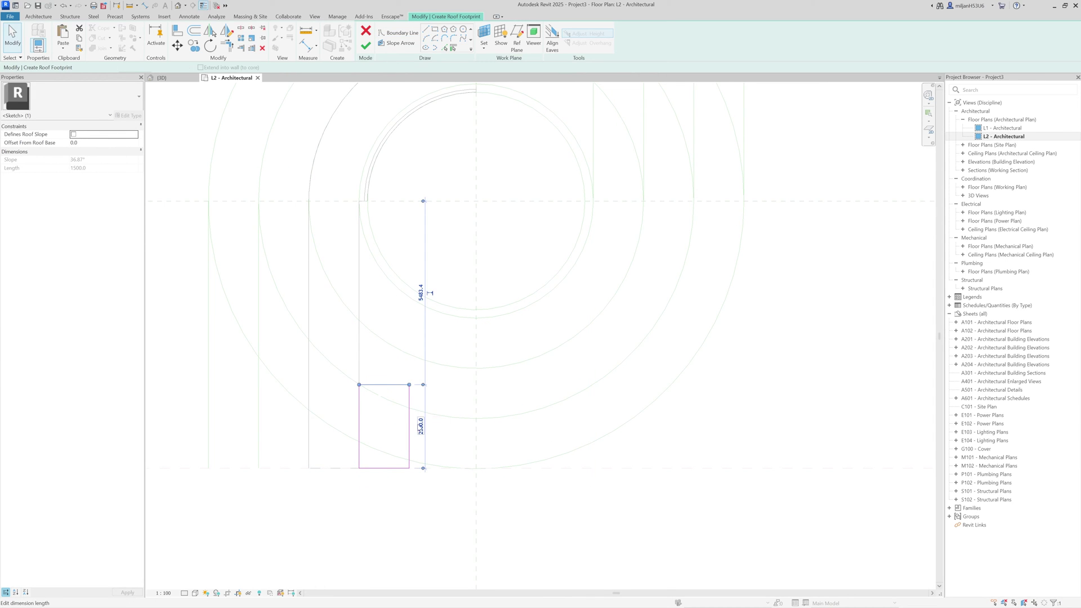
pyautogui.write('3000')
pyautogui.press('Return')
pyautogui.click(458, 407)
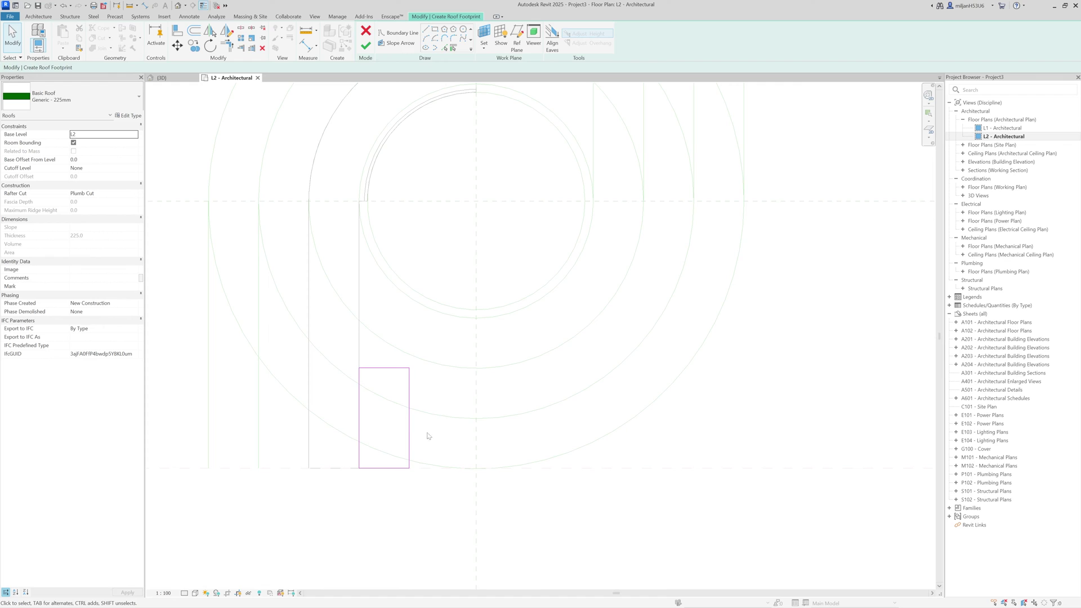
# Step: Make the inner vertical edge of the rectangular footprint slope-defining at 30°
pyautogui.click(410, 443)
pyautogui.click(73, 135)
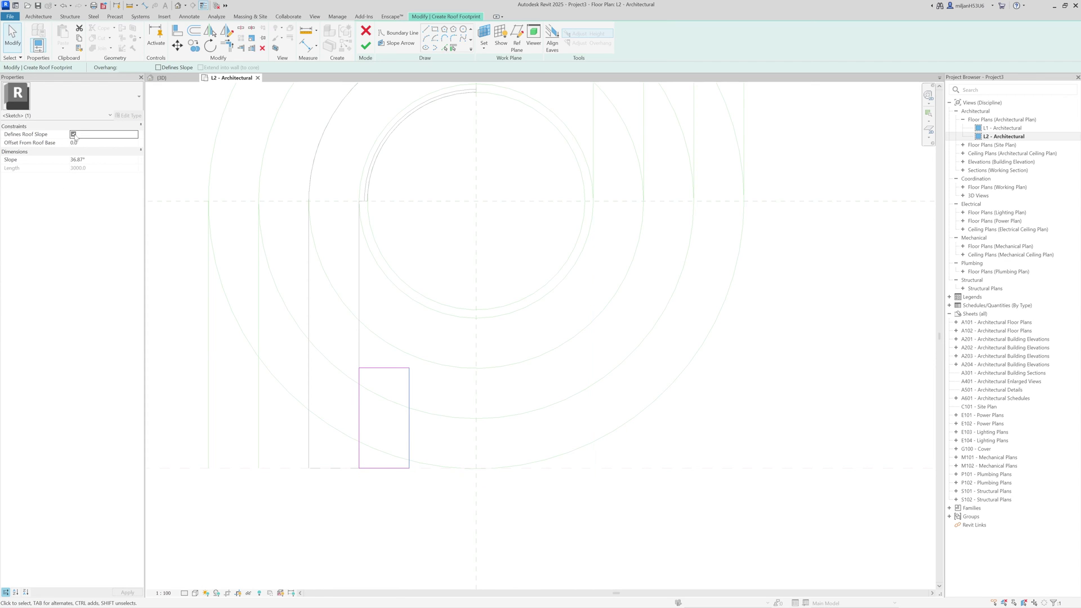
pyautogui.write('30')
pyautogui.press('Return')
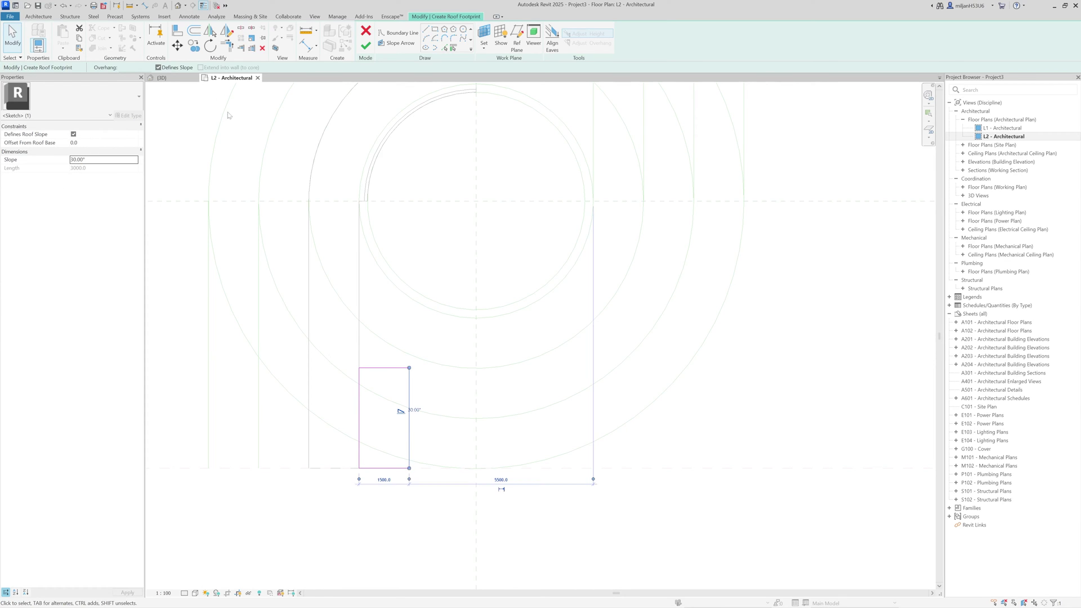
# Step: Finish the rectangular roof's footprint and check it in the 3D view
pyautogui.click(170, 79)
pyautogui.click(365, 46)
pyautogui.click(300, 307)
pyautogui.scroll(3, 299, 306)
pyautogui.keyDown('shift'); pyautogui.moveTo(299, 306); pyautogui.dragTo(338, 393, button='middle'); pyautogui.keyUp('shift')
pyautogui.scroll(-2, 389, 275)
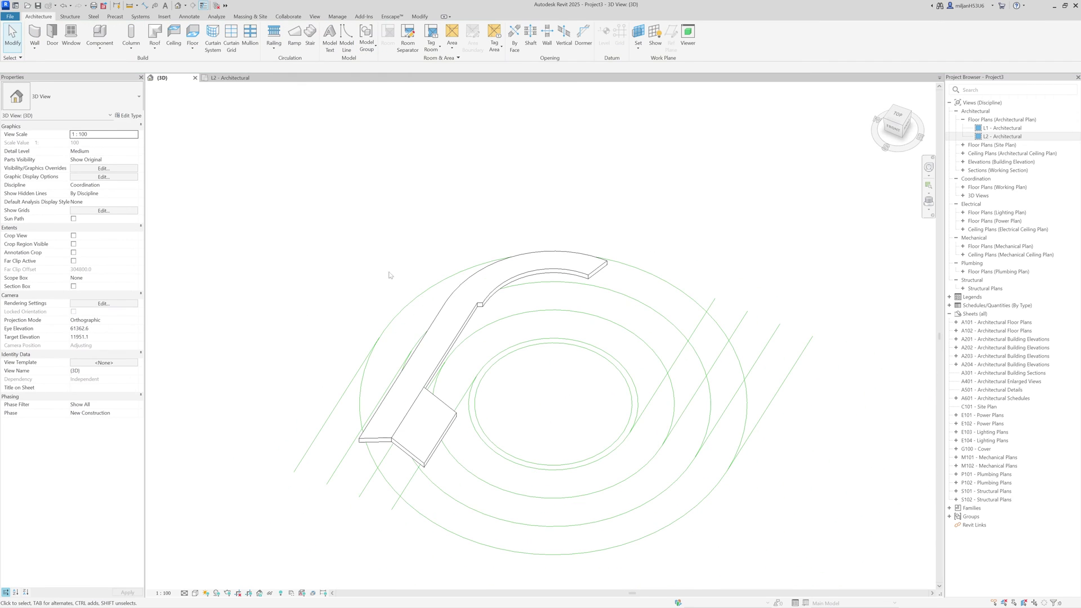
# Step: Edit the curved roof's footprint in the L2 plan, adding a short horizontal segment on the inner circles' right side and a vertical line up from it
pyautogui.click(229, 79)
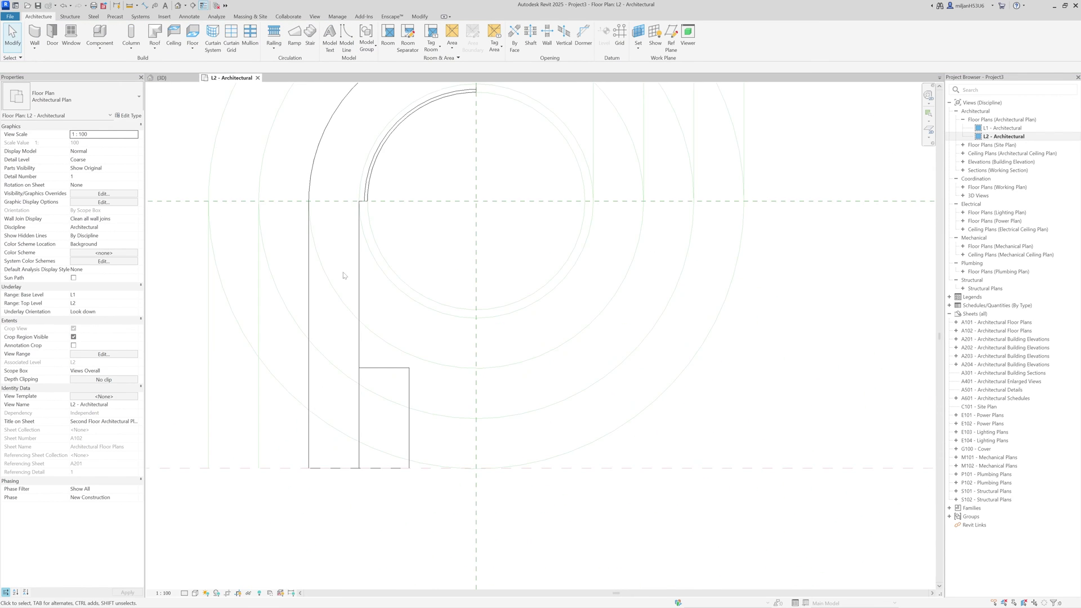
pyautogui.click(387, 208)
pyautogui.moveTo(393, 221); pyautogui.dragTo(371, 230, button='middle')
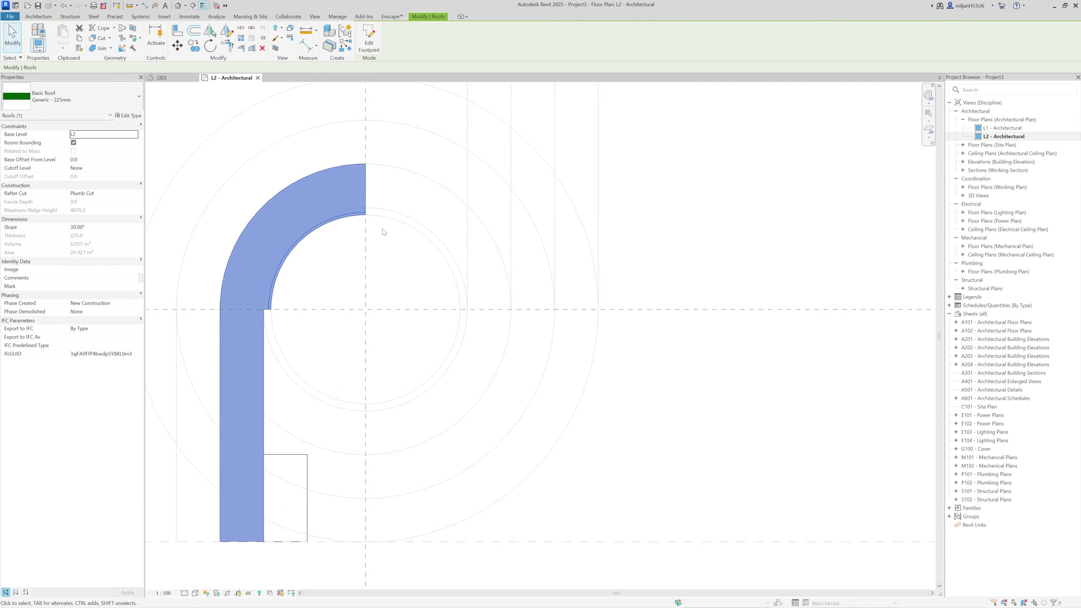
pyautogui.click(369, 38)
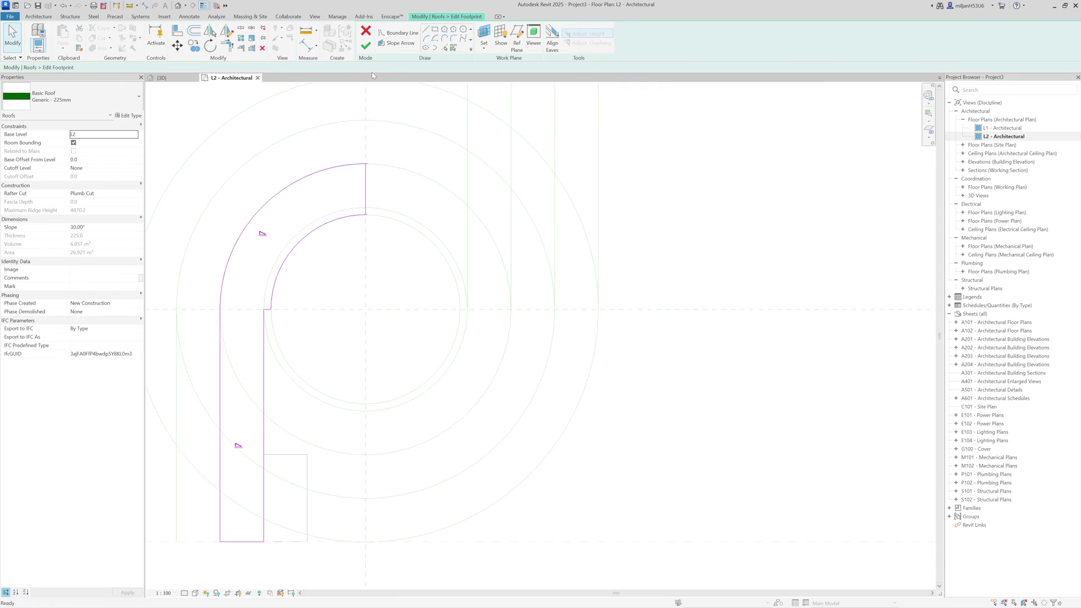
pyautogui.click(445, 48)
pyautogui.scroll(3, 485, 309)
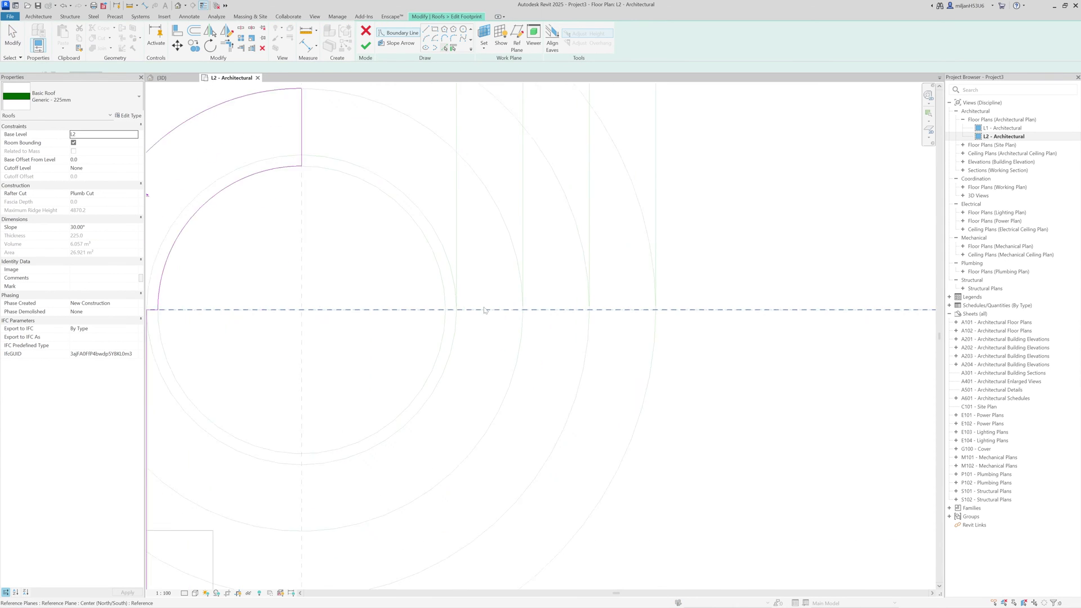
pyautogui.click(440, 310)
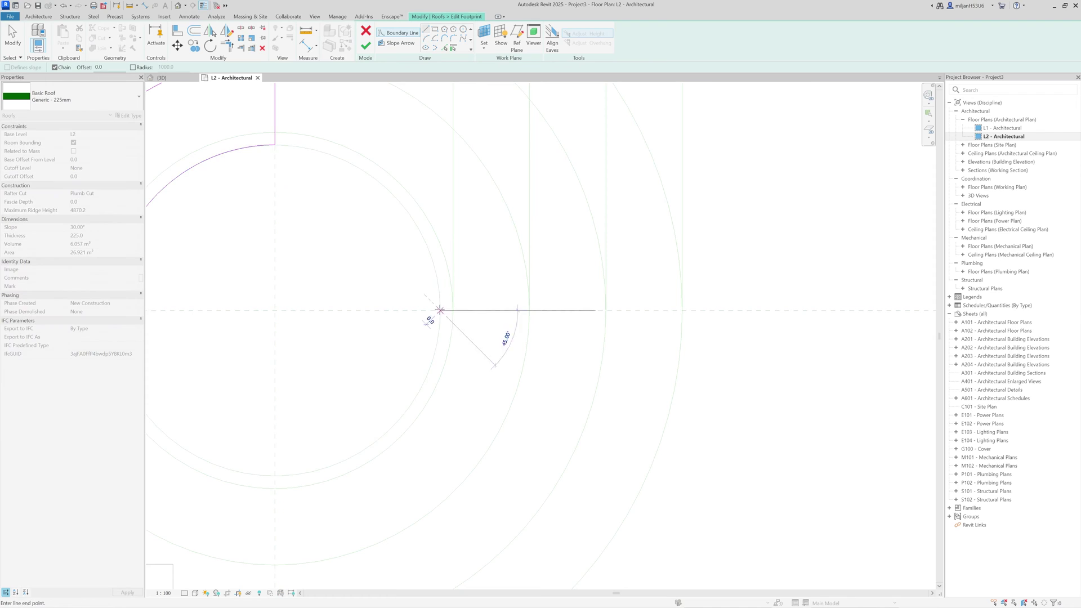
pyautogui.click(453, 310)
pyautogui.click(453, 153)
pyautogui.press('Escape')
pyautogui.scroll(-1, 423, 169)
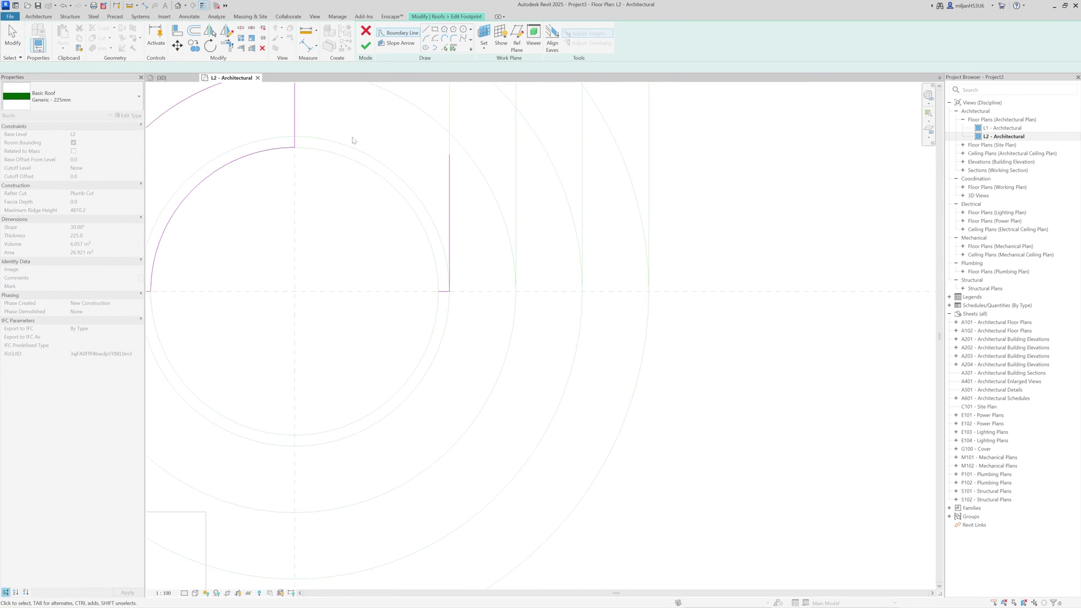
pyautogui.press('Escape')
# Step: Delete the curved footprint's old vertical end line, then extend the outer arc and trim it to the new vertical line
pyautogui.click(294, 126)
pyautogui.press('Delete')
pyautogui.moveTo(294, 126); pyautogui.dragTo(305, 190, button='middle')
pyautogui.click(293, 135)
pyautogui.moveTo(305, 134); pyautogui.dragTo(457, 197)
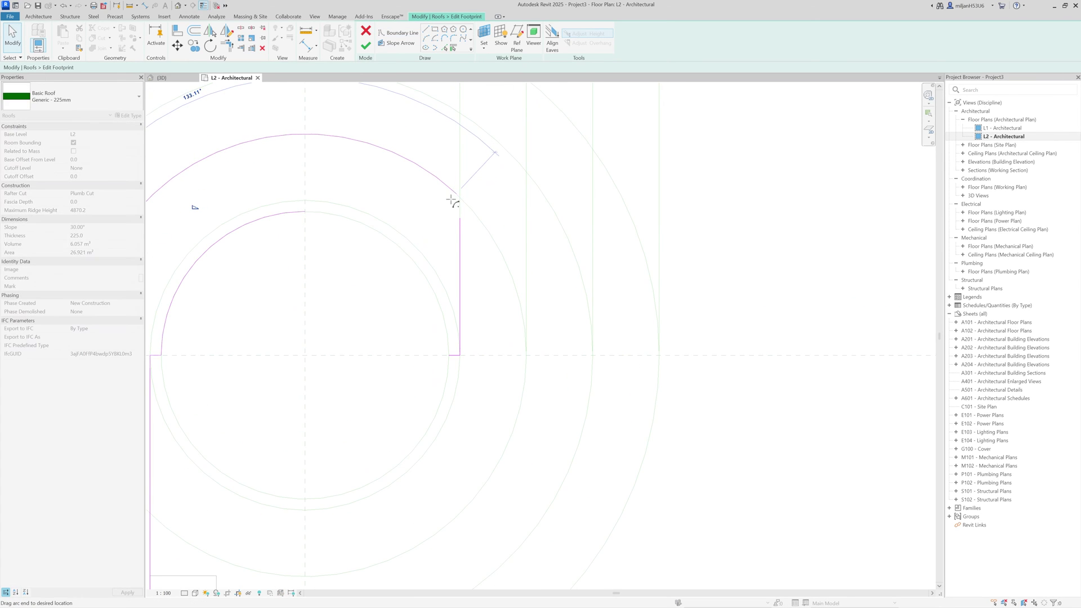
pyautogui.press('t')
pyautogui.press('r')
pyautogui.click(445, 189)
pyautogui.click(460, 231)
# Step: Extend the inner arc to the short horizontal segment, finish the curved roof's footprint and check it in 3D
pyautogui.moveTo(394, 225); pyautogui.dragTo(390, 226, button='middle')
pyautogui.press('Escape')
pyautogui.click(296, 212)
pyautogui.moveTo(300, 212); pyautogui.dragTo(444, 356)
pyautogui.scroll(-2, 407, 200)
pyautogui.click(365, 46)
pyautogui.click(162, 77)
pyautogui.click(273, 99)
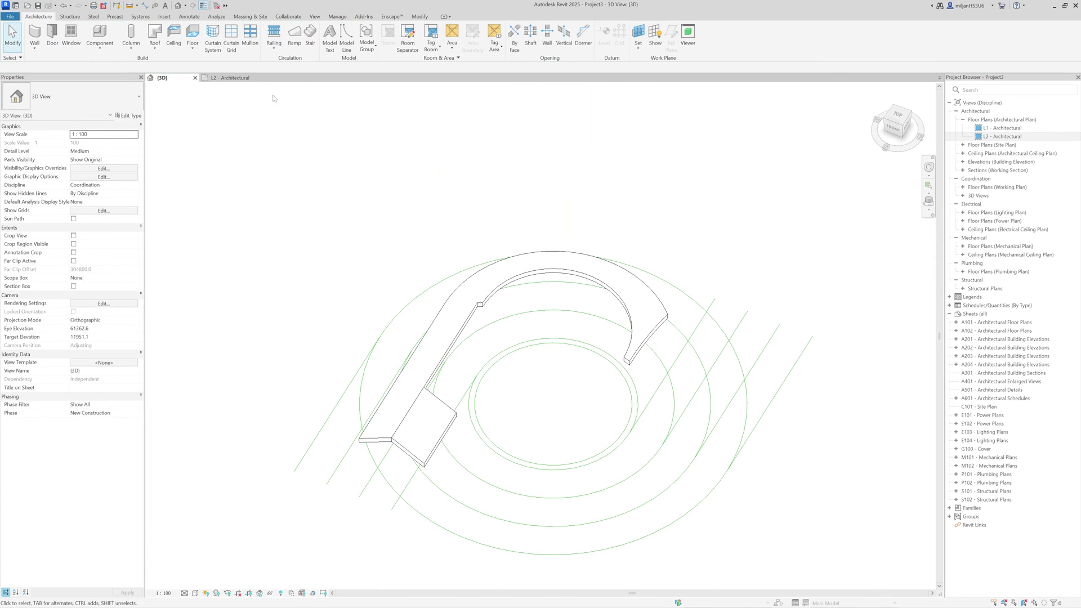
# Step: Rotate a copy of the rectangular and curved roofs by 180° about the centre of the guide circles
pyautogui.click(229, 77)
pyautogui.click(272, 451)
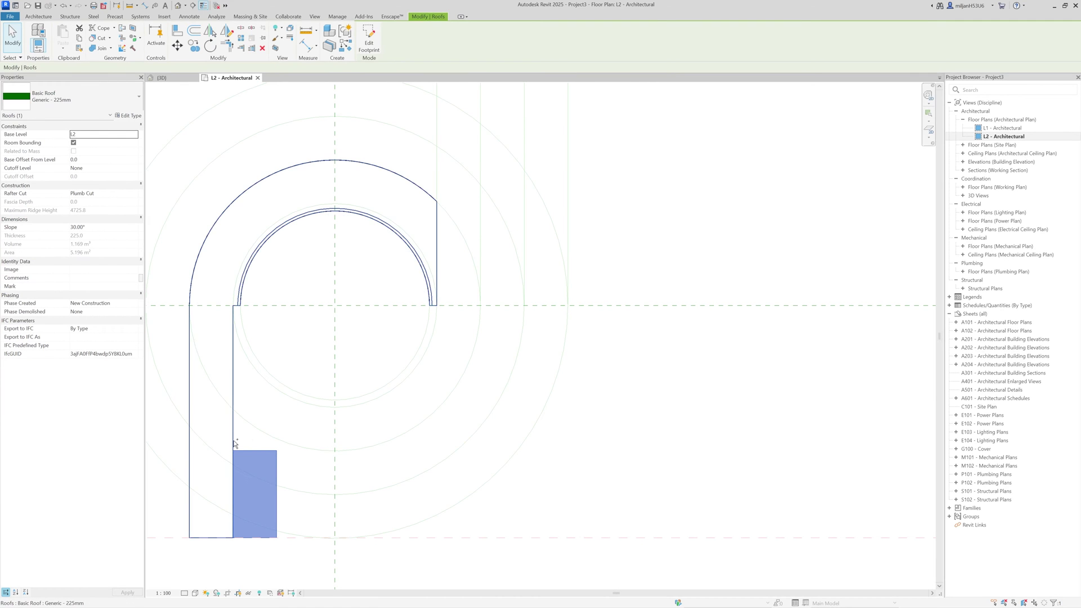
pyautogui.keyDown('ctrl'); pyautogui.click(235, 427); pyautogui.keyUp('ctrl')
pyautogui.click(210, 46)
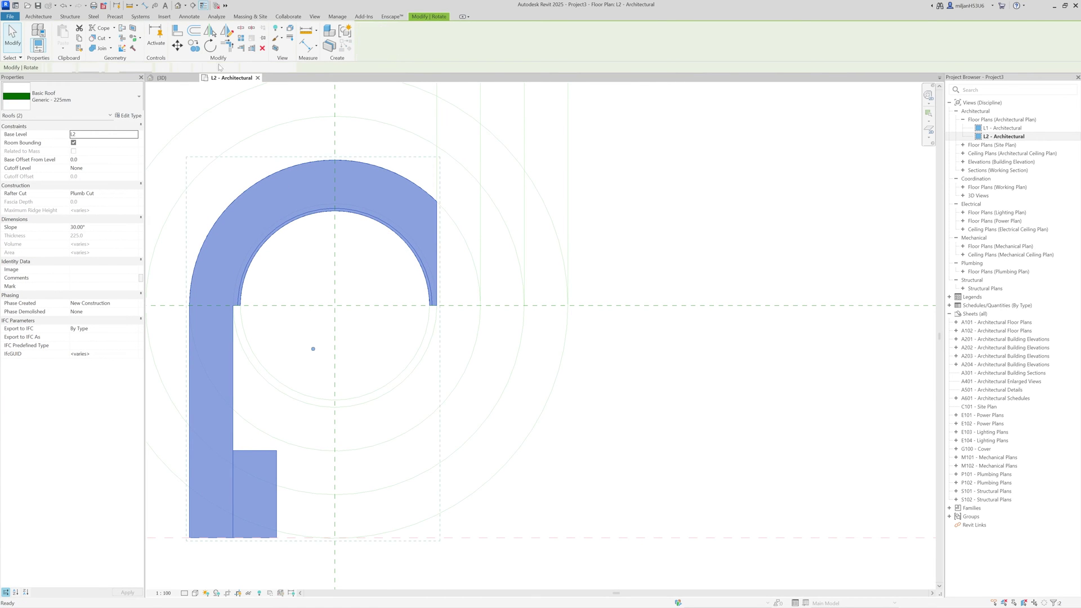
pyautogui.moveTo(313, 349); pyautogui.dragTo(335, 304)
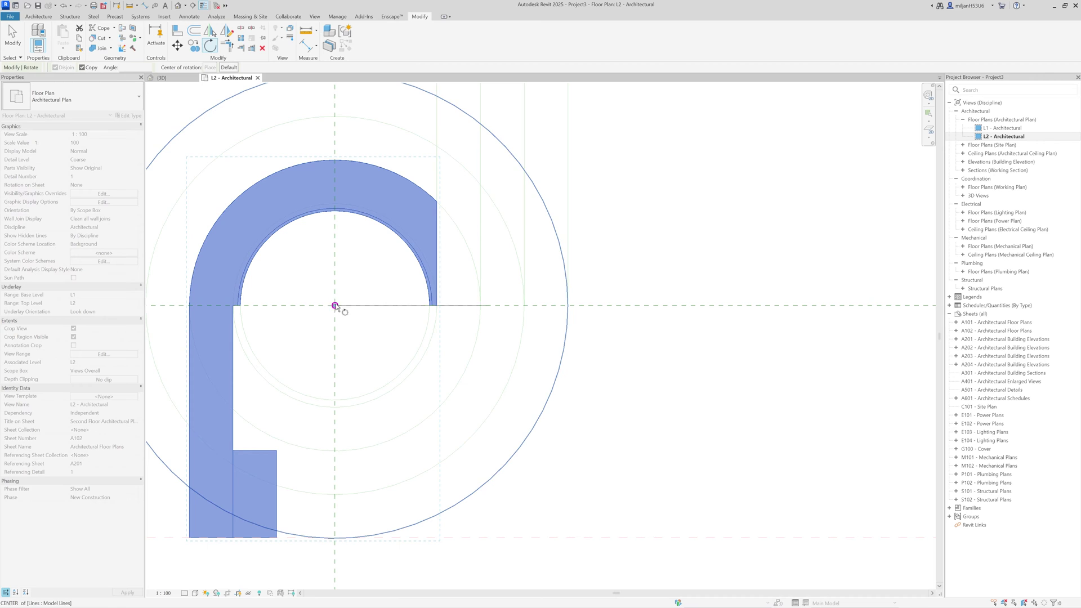
pyautogui.click(259, 353)
pyautogui.write('180')
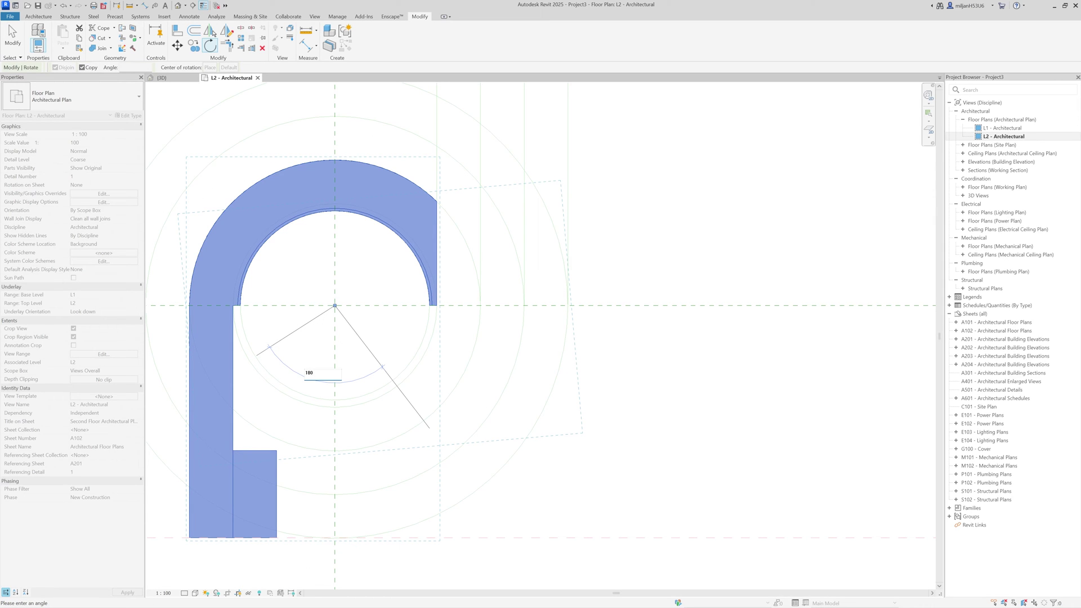
pyautogui.press('Return')
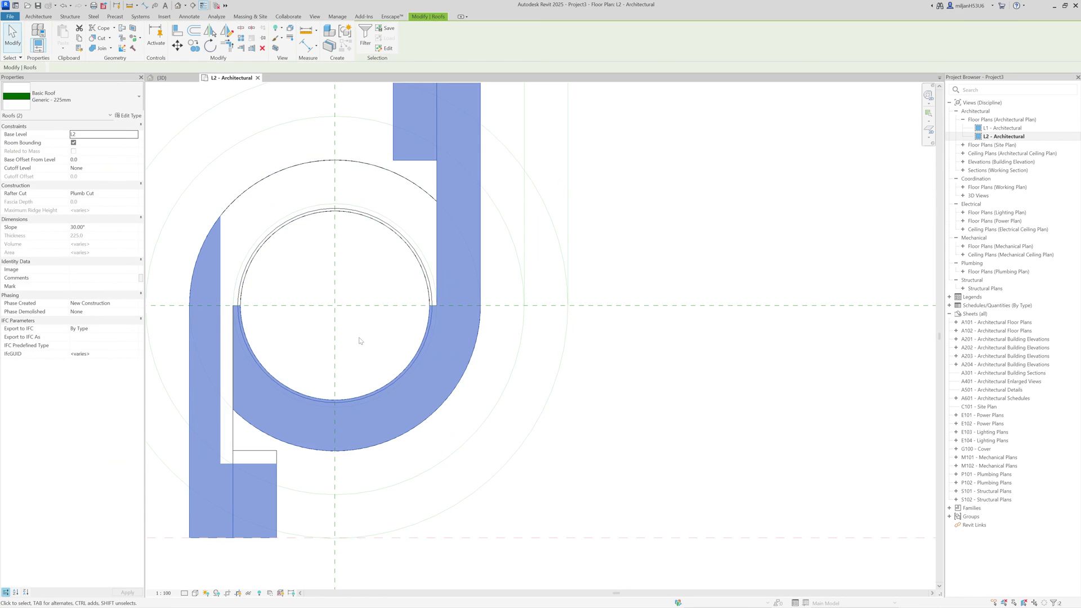
pyautogui.click(369, 327)
pyautogui.scroll(-1, 369, 327)
# Step: Join the front rectangular roof's upper end to the adjacent curved roof surface in the 3D view
pyautogui.click(161, 78)
pyautogui.keyDown('shift'); pyautogui.moveTo(349, 256); pyautogui.dragTo(333, 285, button='middle'); pyautogui.keyUp('shift')
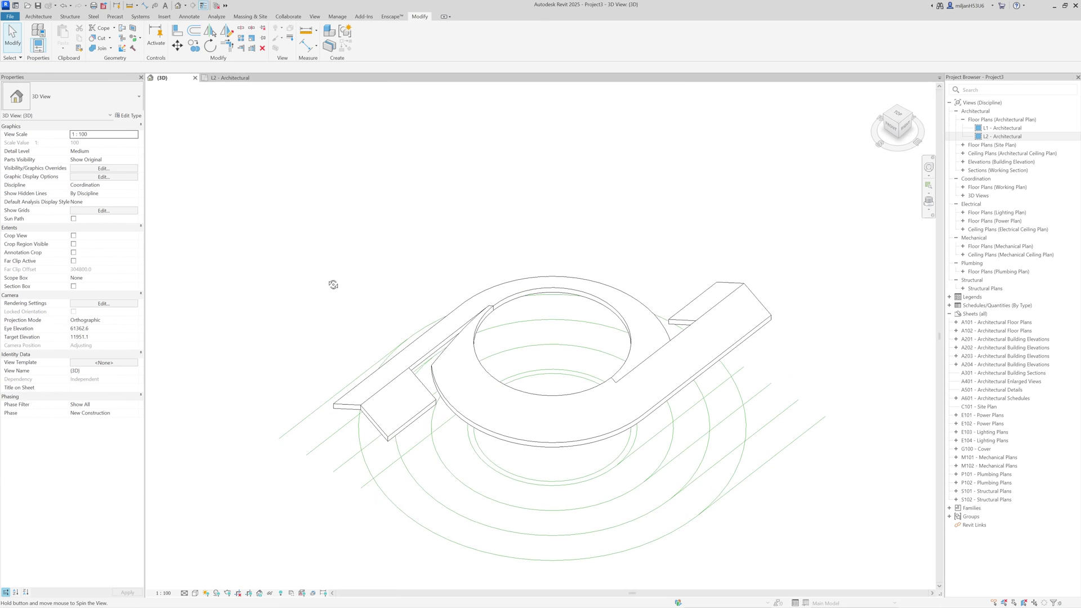
pyautogui.scroll(3, 412, 389)
pyautogui.moveTo(413, 360); pyautogui.dragTo(389, 321, button='middle')
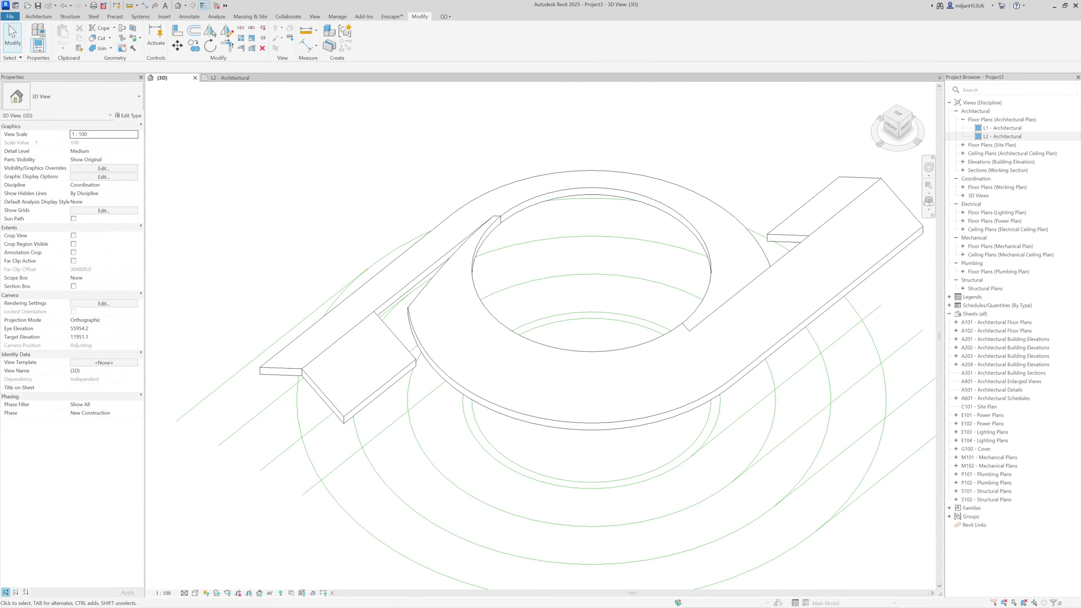
pyautogui.click(122, 31)
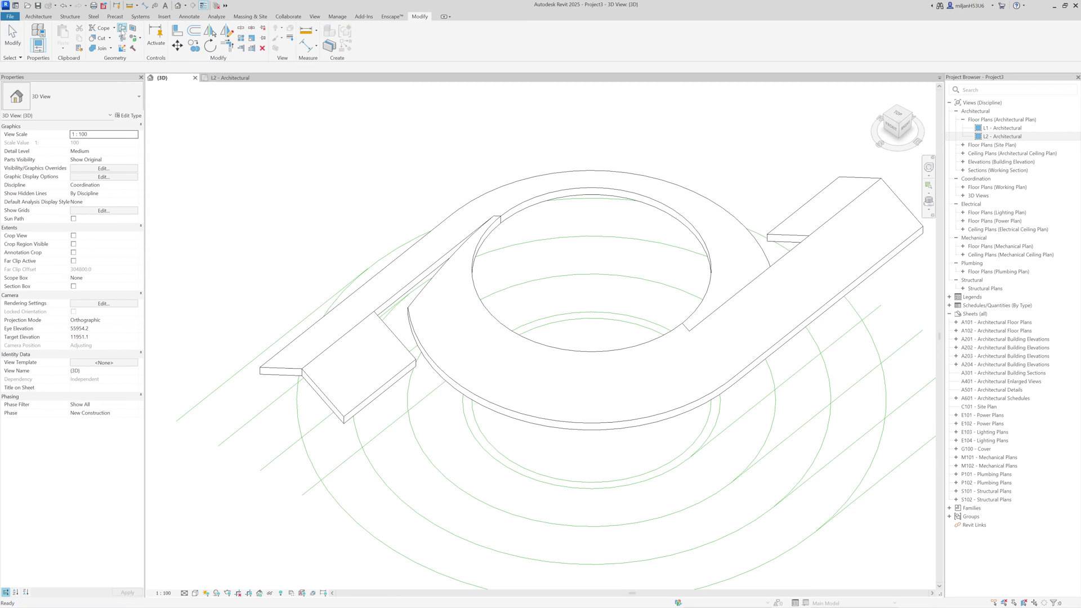
pyautogui.click(393, 336)
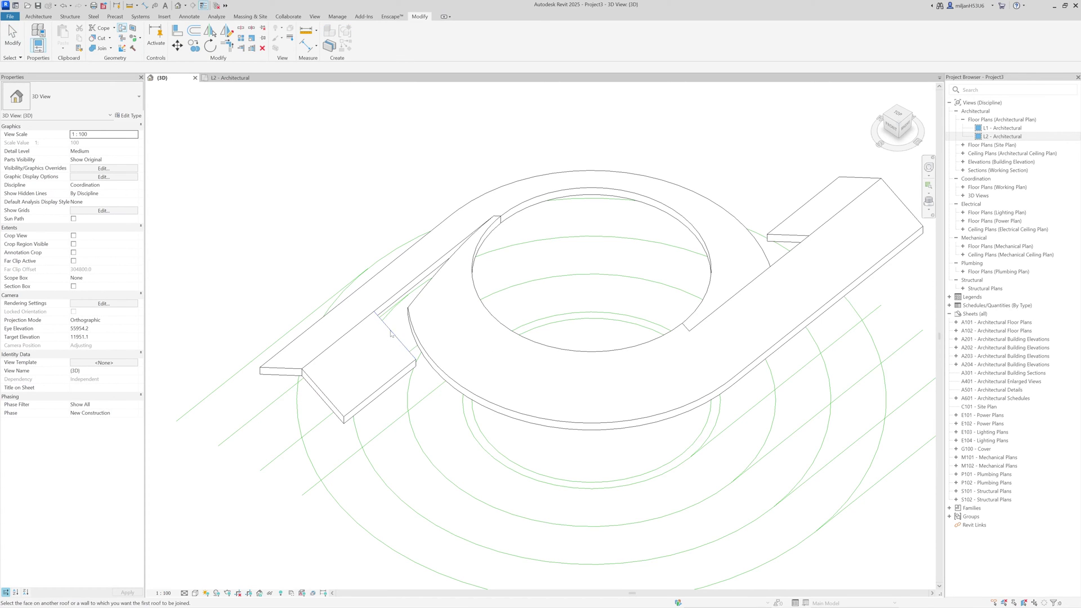
pyautogui.click(423, 293)
pyautogui.moveTo(408, 140); pyautogui.dragTo(244, 172, button='middle')
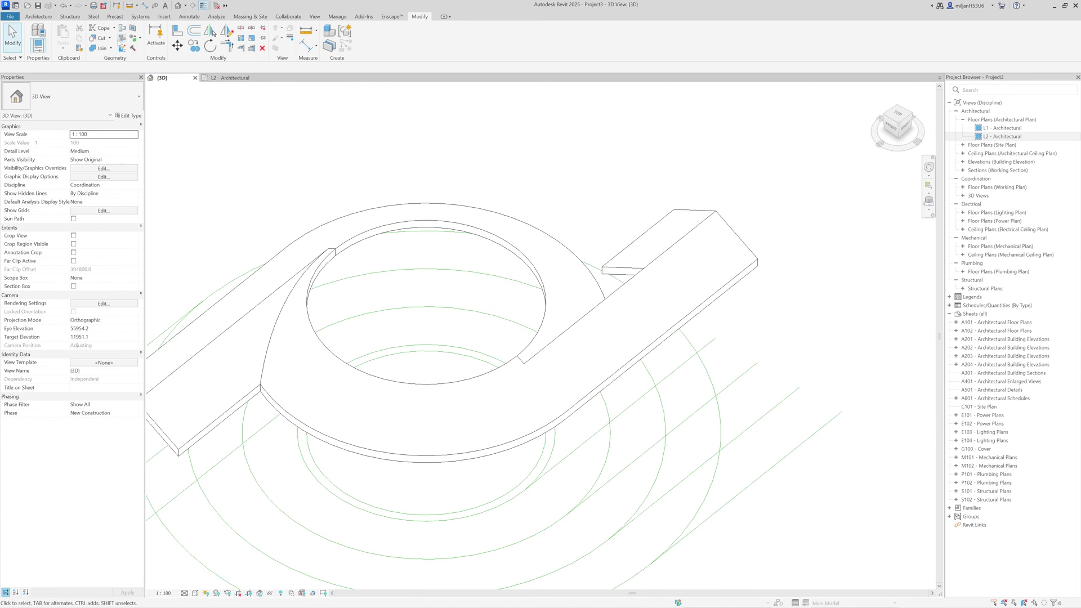
# Step: Join the rear rectangular roof's inner end to the adjacent curved roof surface
pyautogui.click(122, 29)
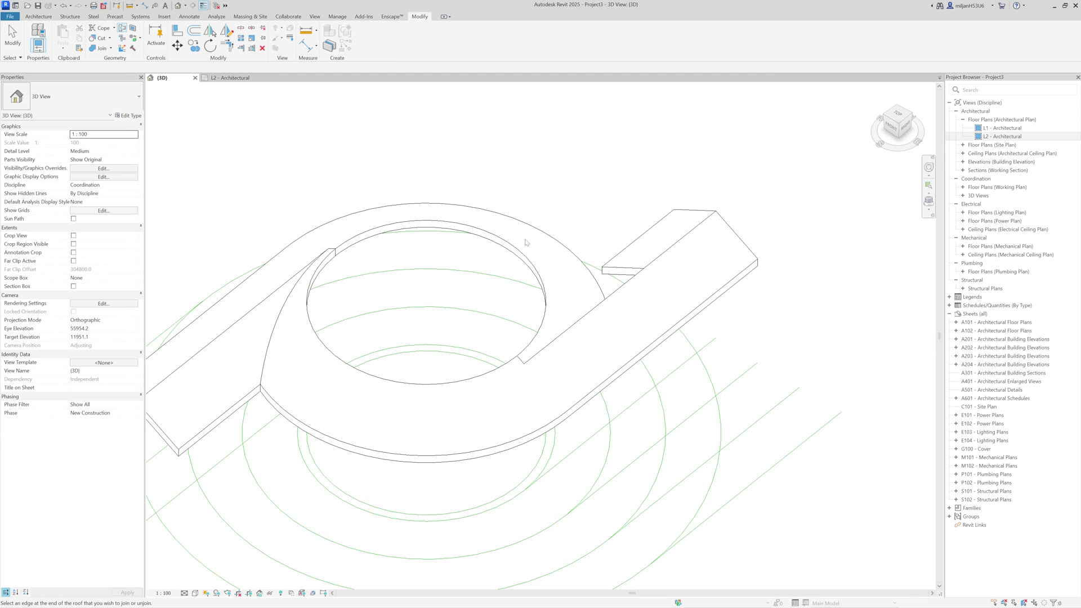
pyautogui.click(627, 272)
pyautogui.click(545, 304)
pyautogui.scroll(-2, 546, 301)
pyautogui.keyDown('shift'); pyautogui.moveTo(422, 357); pyautogui.dragTo(302, 170, button='middle'); pyautogui.keyUp('shift')
# Step: Start a vertical opening in the lower curved roof in the L2 plan, picking the roof intersection curve and the roof's outer circle as boundaries
pyautogui.click(232, 78)
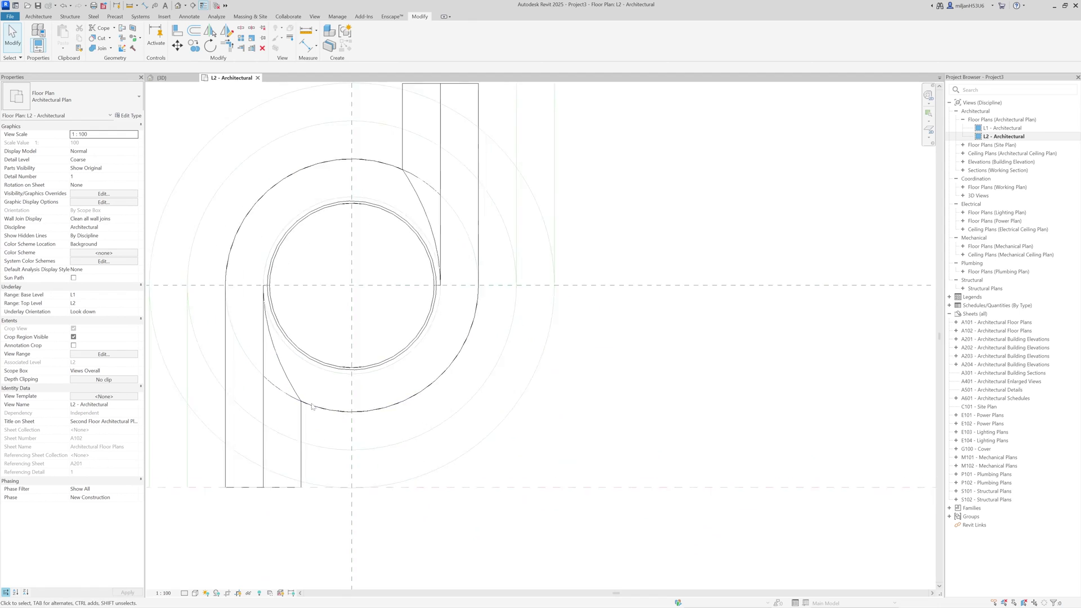
pyautogui.click(39, 17)
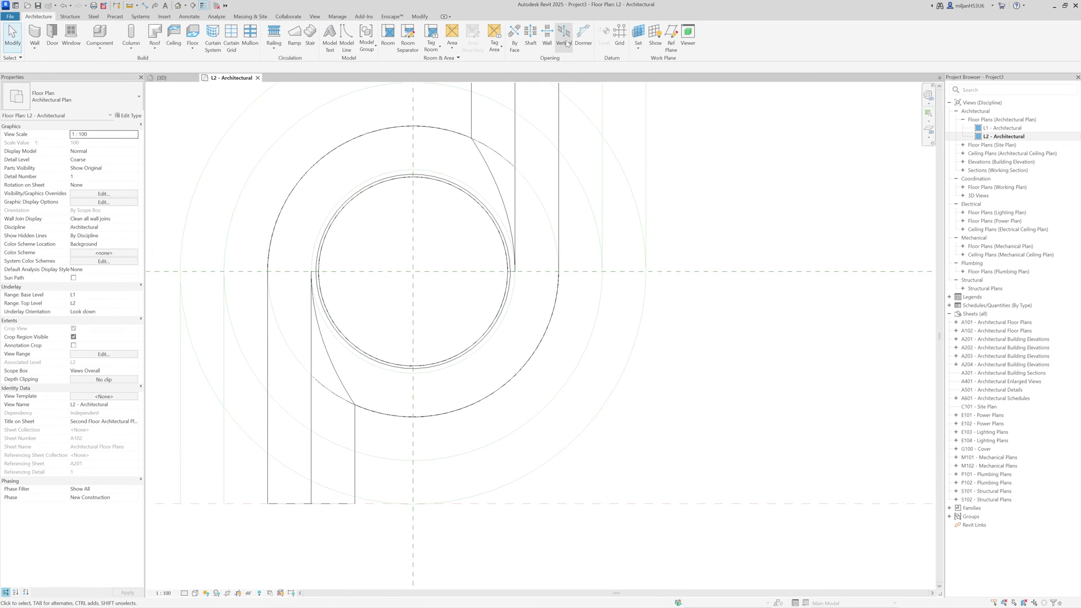
pyautogui.click(564, 37)
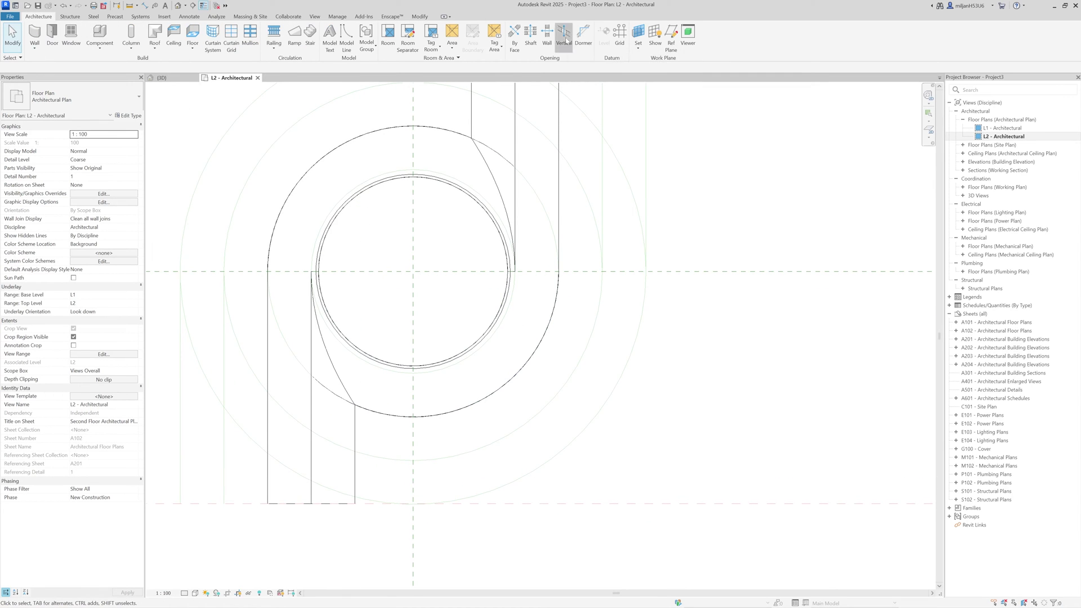
pyautogui.click(393, 410)
pyautogui.click(399, 48)
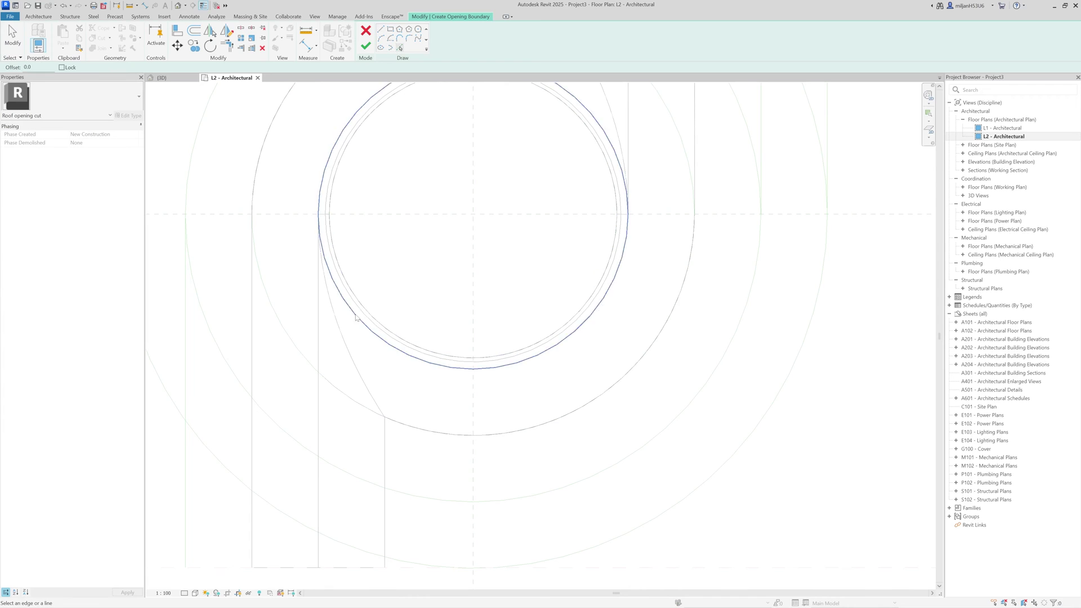
pyautogui.click(344, 340)
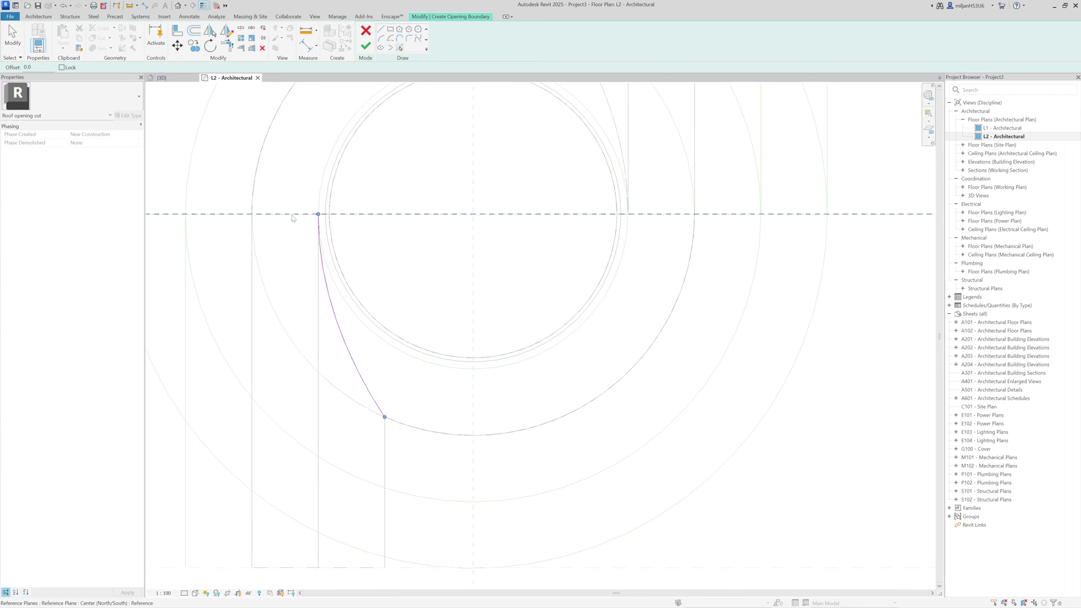
pyautogui.click(268, 296)
# Step: Draw a horizontal opening boundary line from the upper end of the intersection curve to the outer circle
pyautogui.click(381, 29)
pyautogui.click(318, 214)
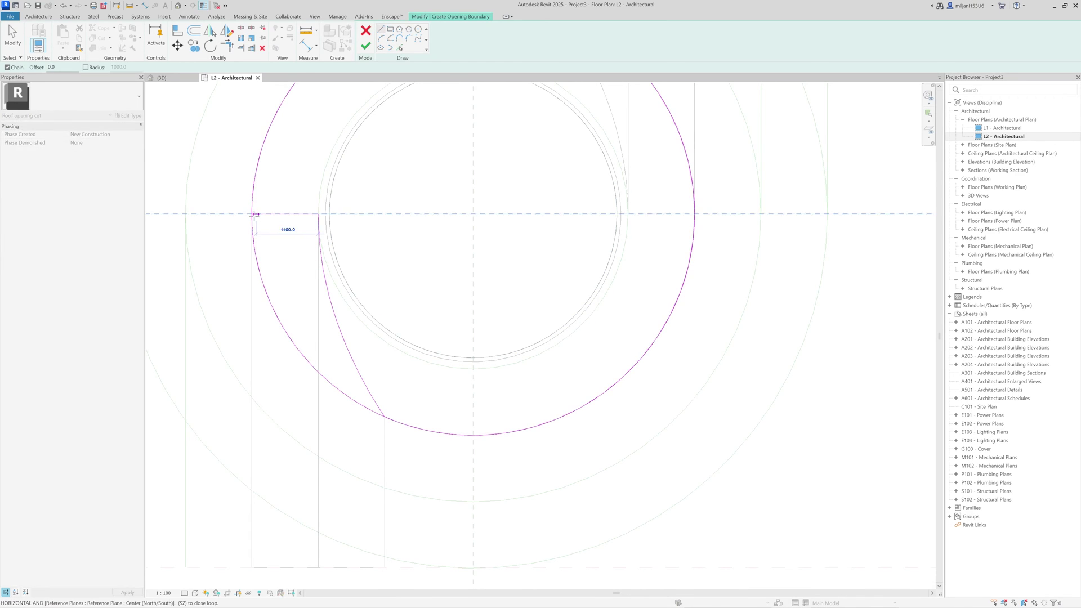
pyautogui.click(252, 214)
pyautogui.press('s')
pyautogui.press('l')
pyautogui.press('Escape')
# Step: Split the outer boundary circle near both ends of the overlap and delete the excess arc
pyautogui.click(244, 28)
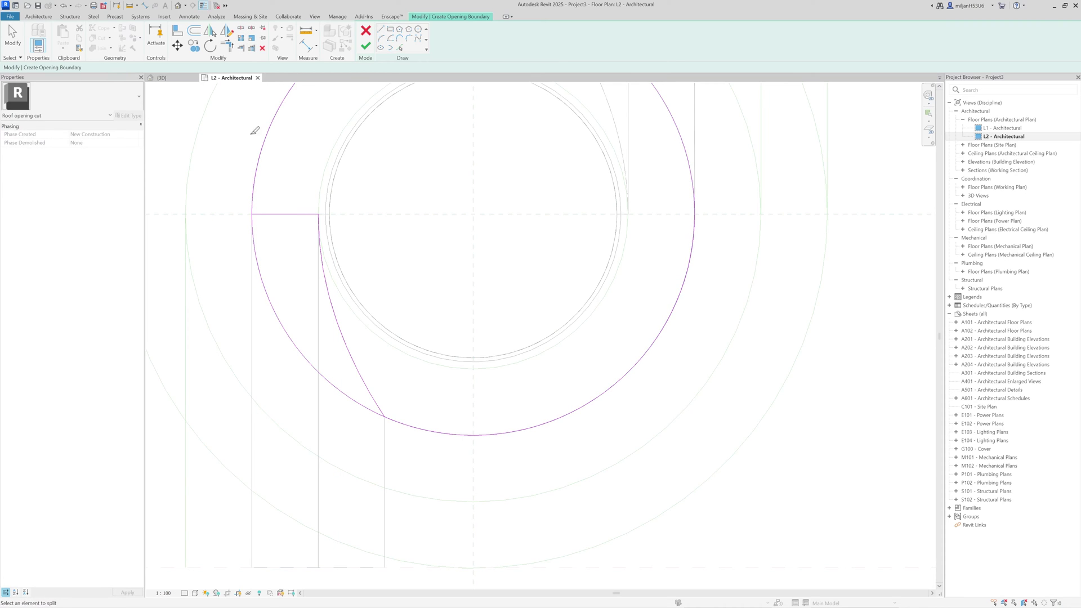
pyautogui.click(253, 196)
pyautogui.click(404, 425)
pyautogui.click(13, 35)
pyautogui.click(262, 151)
pyautogui.press('Delete')
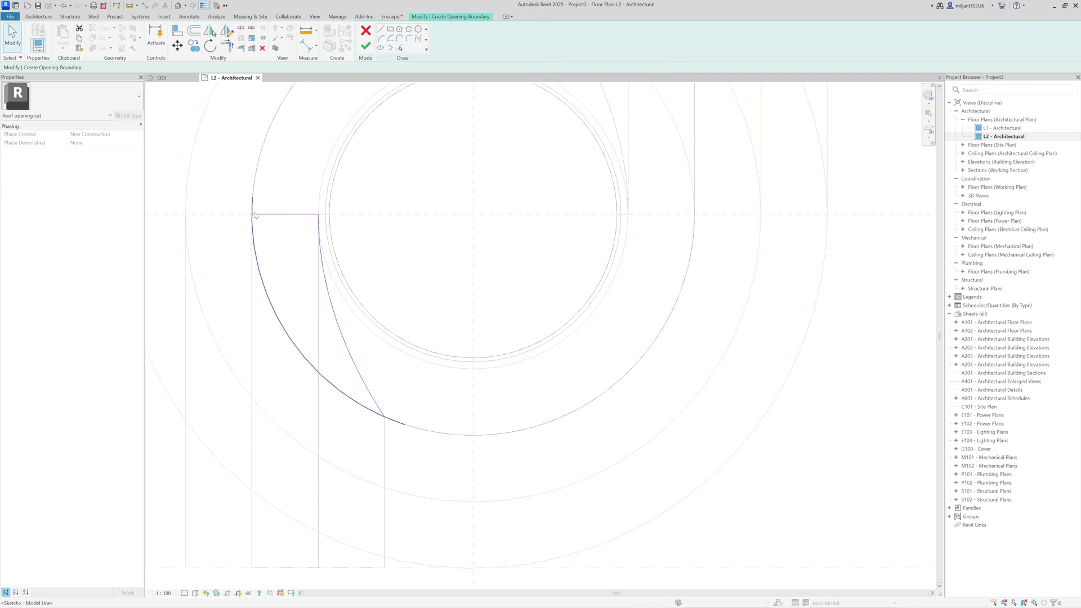
# Step: Trim the outer arc to the horizontal line, shorten its lower end to meet the intersection curve, and finish the opening
pyautogui.press('t')
pyautogui.press('r')
pyautogui.click(363, 404)
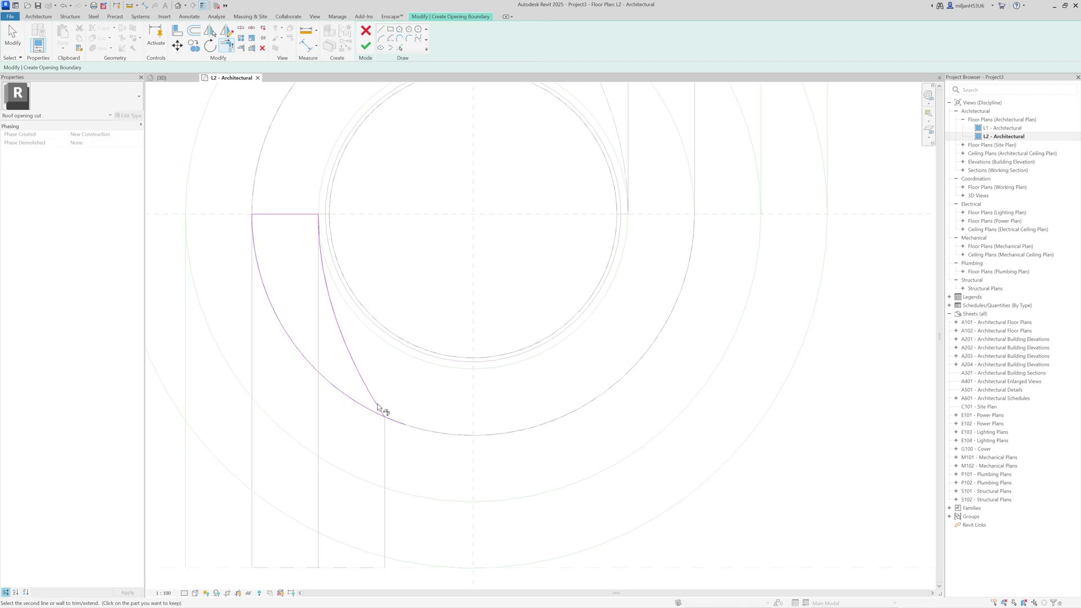
pyautogui.press('Escape')
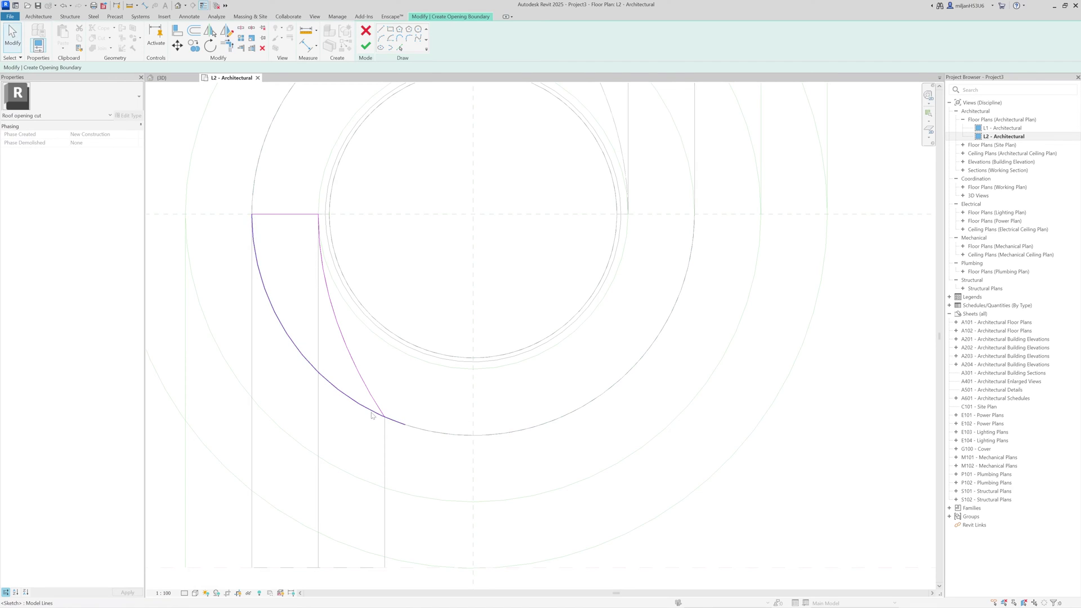
pyautogui.click(391, 420)
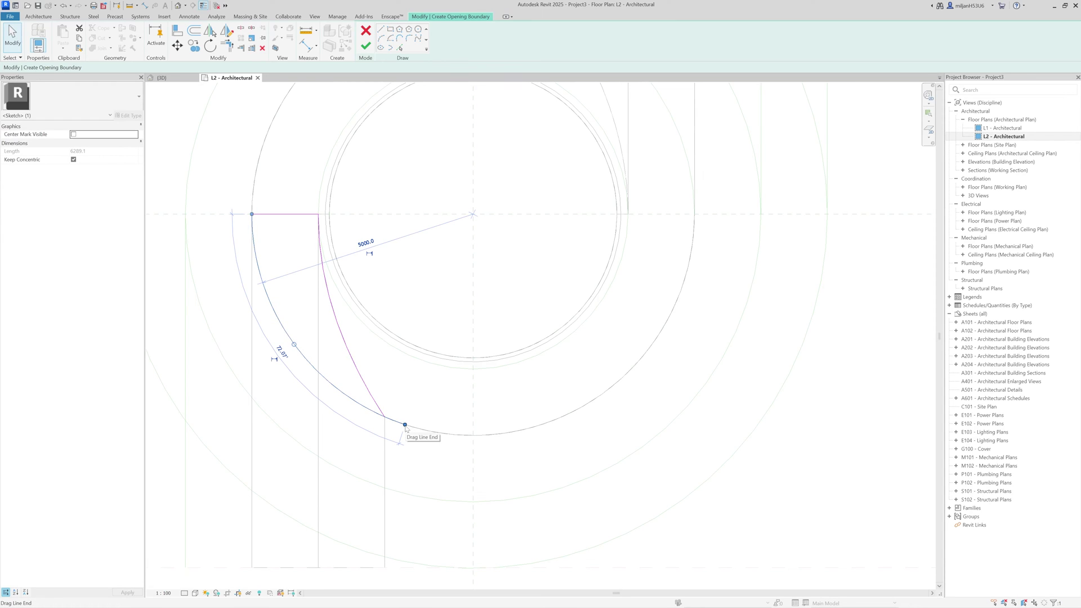
pyautogui.moveTo(405, 424); pyautogui.dragTo(387, 420)
pyautogui.scroll(-2, 393, 394)
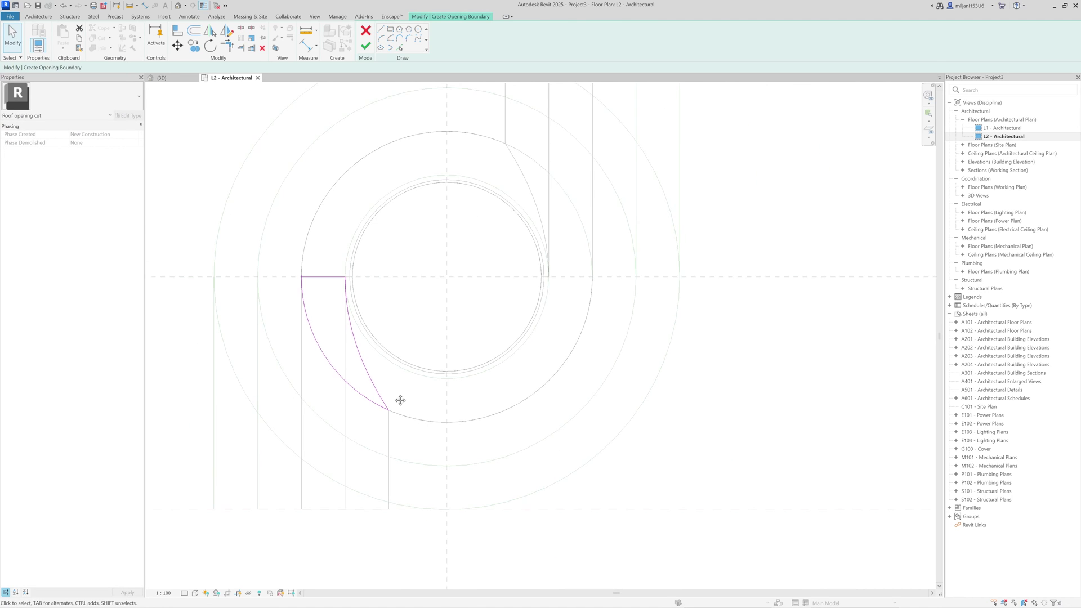
pyautogui.click(366, 46)
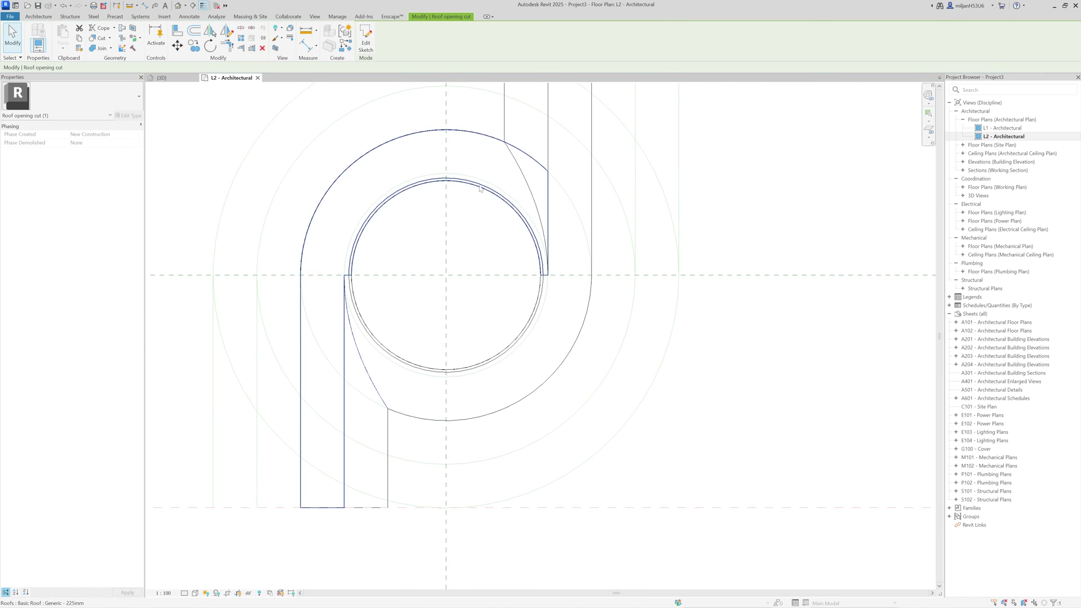
# Step: Start a vertical opening at the upper overlap, picking the intersection curve and roof's outer circle and drawing a horizontal line from the curve's lower end
pyautogui.moveTo(349, 85); pyautogui.dragTo(296, 181, button='middle')
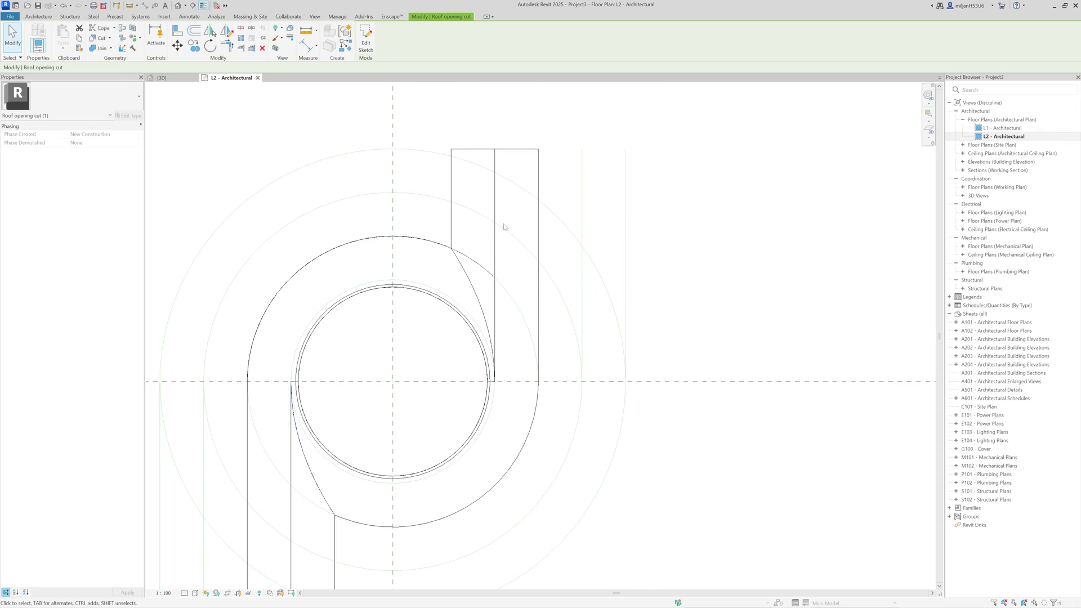
pyautogui.moveTo(504, 227); pyautogui.dragTo(387, 191, button='middle')
pyautogui.doubleClick(346, 275)
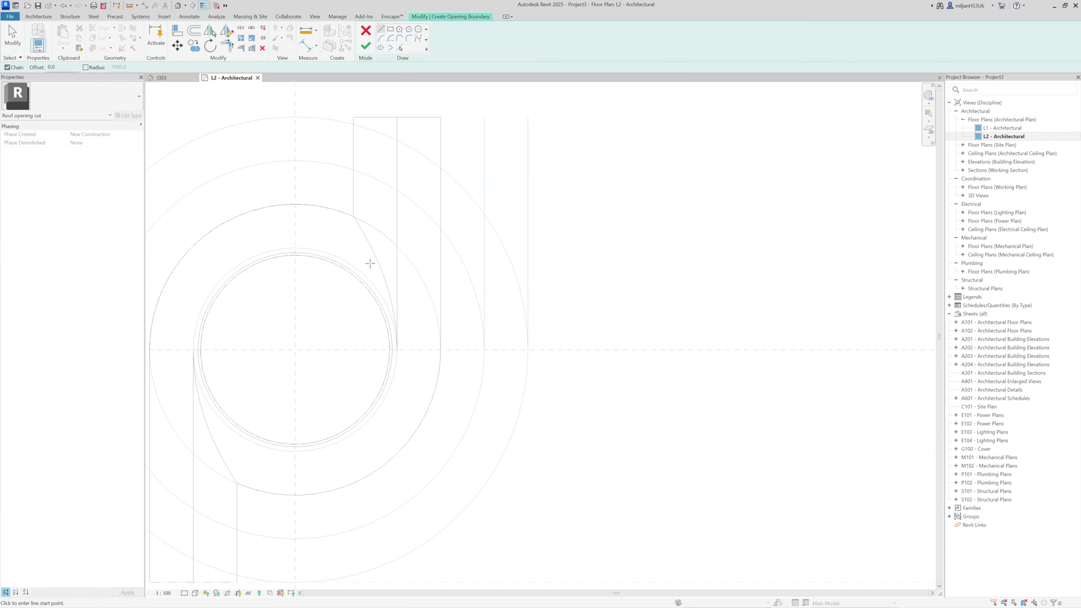
pyautogui.click(385, 278)
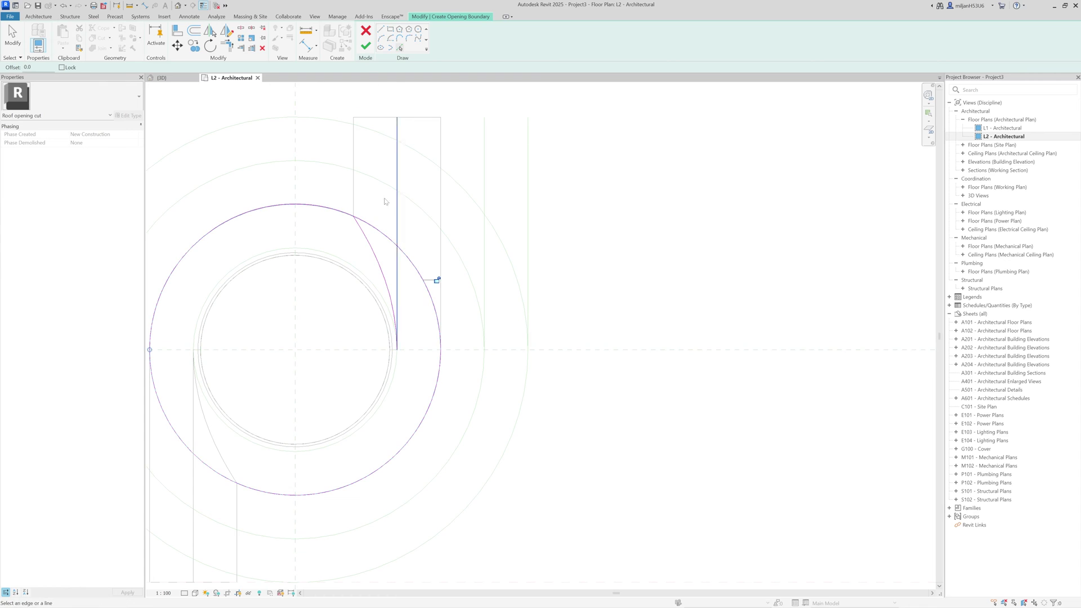
pyautogui.click(383, 29)
pyautogui.scroll(1, 410, 192)
pyautogui.click(395, 373)
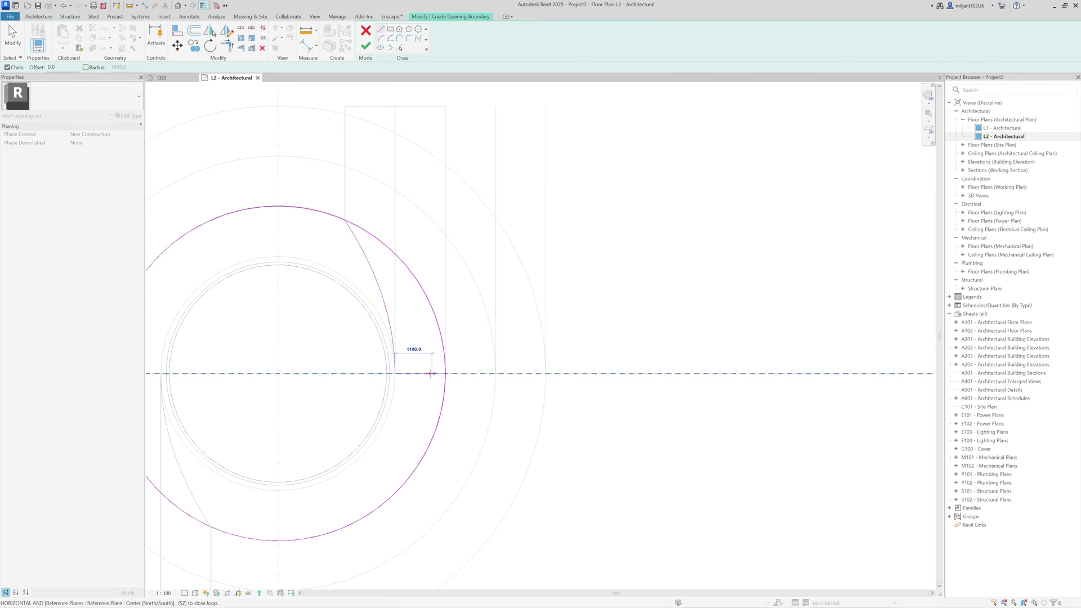
pyautogui.click(445, 374)
# Step: Split the outer boundary circle, delete the excess arc, fit the remaining arc between the intersection curve and horizontal line, and finish the opening
pyautogui.press('s')
pyautogui.press('l')
pyautogui.click(332, 215)
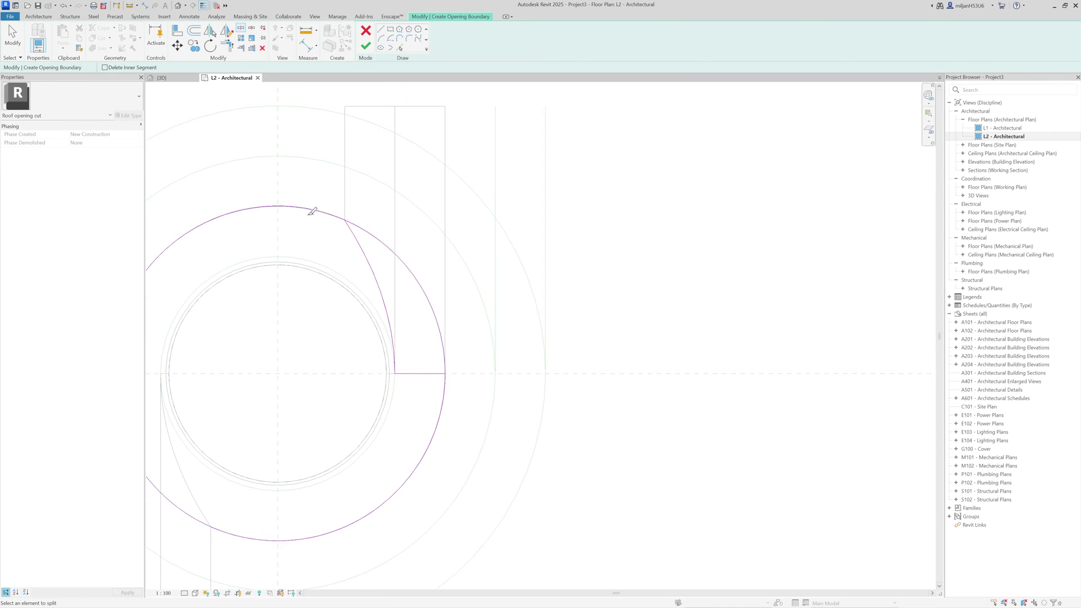
pyautogui.press('Escape')
pyautogui.click(436, 426)
pyautogui.press('Delete')
pyautogui.click(443, 351)
pyautogui.moveTo(444, 390); pyautogui.dragTo(445, 373)
pyautogui.moveTo(332, 216); pyautogui.dragTo(345, 220)
pyautogui.click(366, 46)
# Step: Temporarily isolate the four roof pieces in the 3D view and inspect both trimmed overlaps from above and below
pyautogui.click(174, 78)
pyautogui.click(555, 363)
pyautogui.keyDown('ctrl'); pyautogui.click(575, 282); pyautogui.keyUp('ctrl')
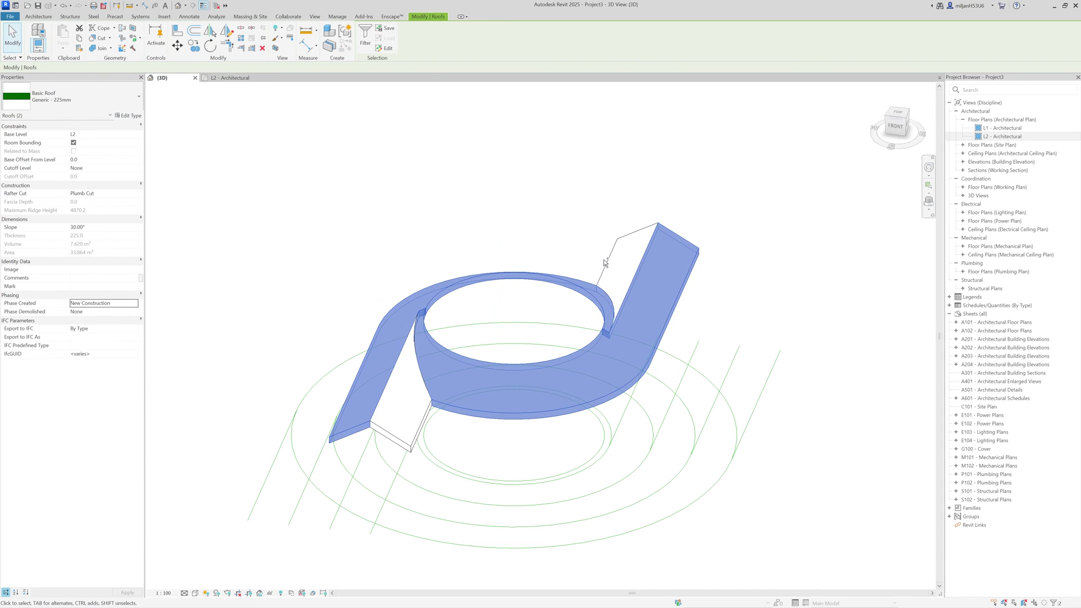
pyautogui.keyDown('ctrl'); pyautogui.click(606, 264); pyautogui.keyUp('ctrl')
pyautogui.keyDown('ctrl'); pyautogui.click(397, 441); pyautogui.keyUp('ctrl')
pyautogui.press('h')
pyautogui.press('i')
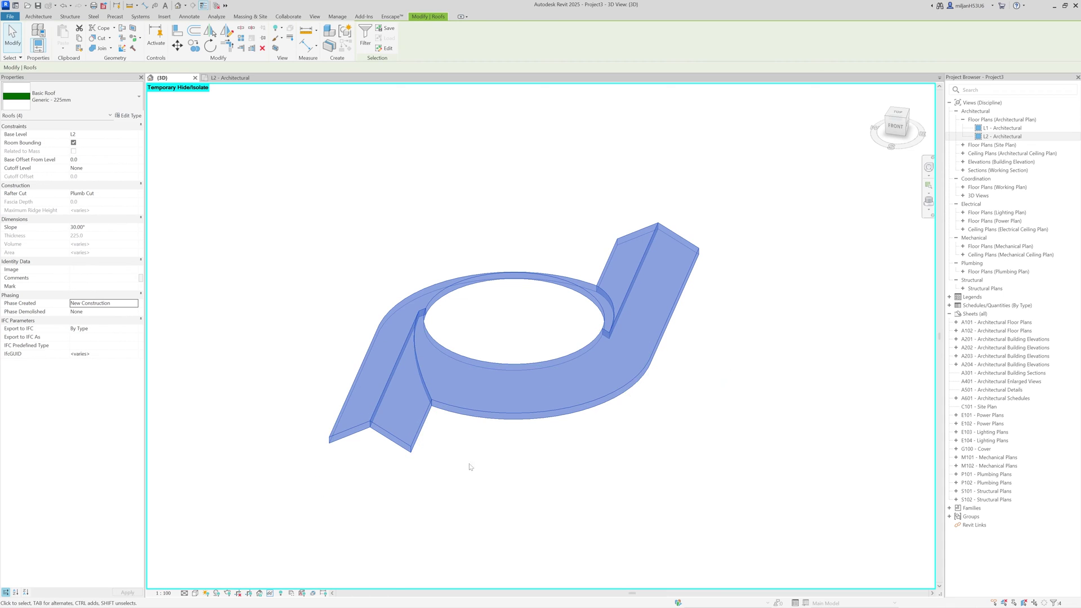
pyautogui.keyDown('shift'); pyautogui.moveTo(456, 501); pyautogui.dragTo(584, 232, button='middle'); pyautogui.keyUp('shift')
pyautogui.click(544, 334)
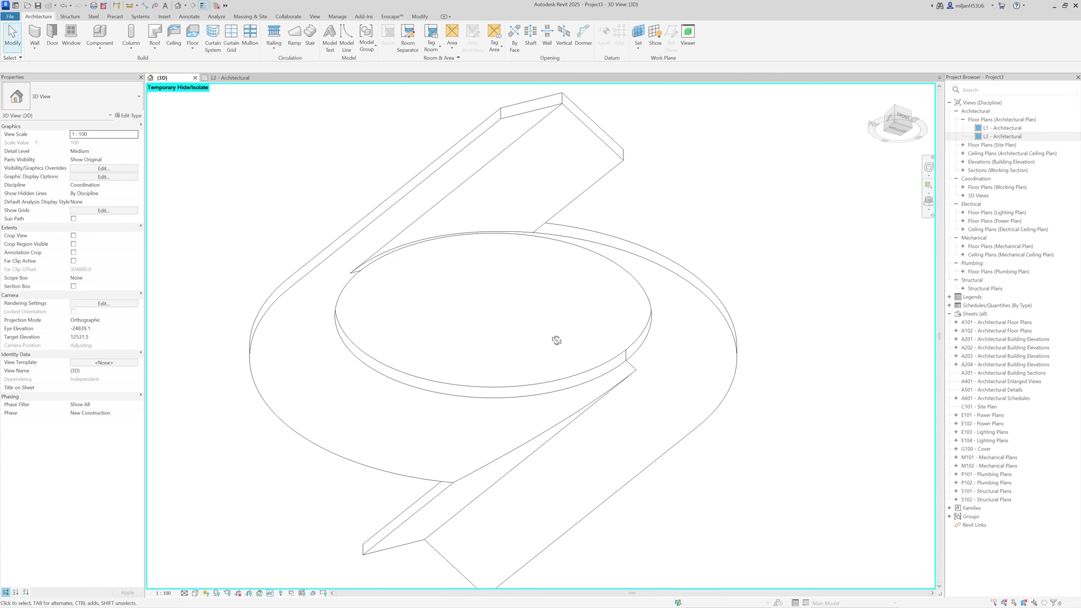
pyautogui.keyDown('shift'); pyautogui.moveTo(555, 337); pyautogui.dragTo(317, 204, button='middle'); pyautogui.keyUp('shift')
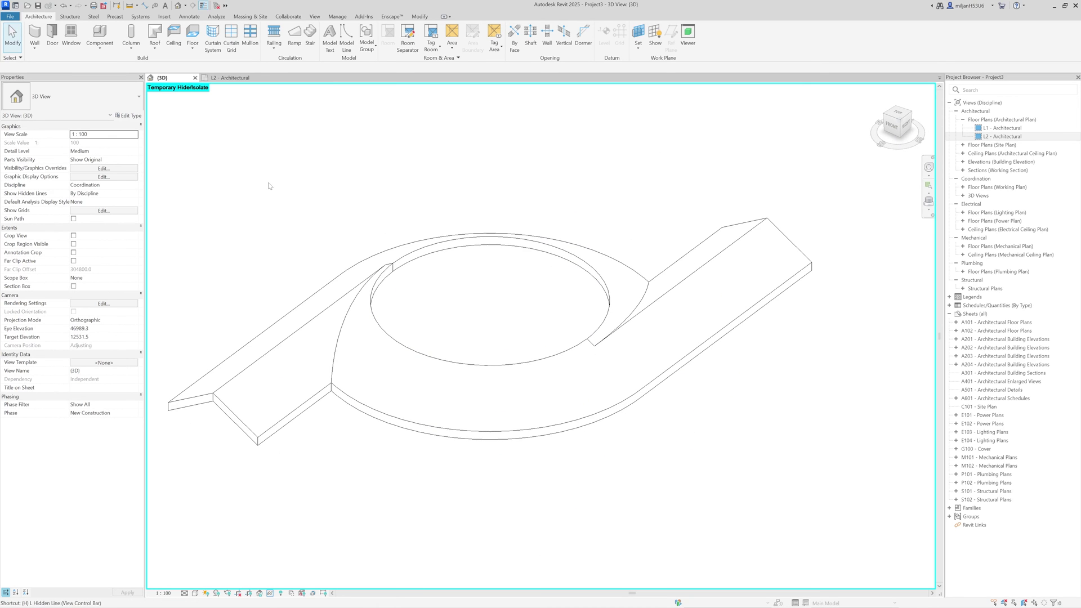
# Step: Start a footprint roof in the L2 plan and draw two concentric quarter arcs, along the existing roof's outer edge and the next guide circle
pyautogui.click(231, 77)
pyautogui.scroll(1, 459, 353)
pyautogui.scroll(1, 405, 417)
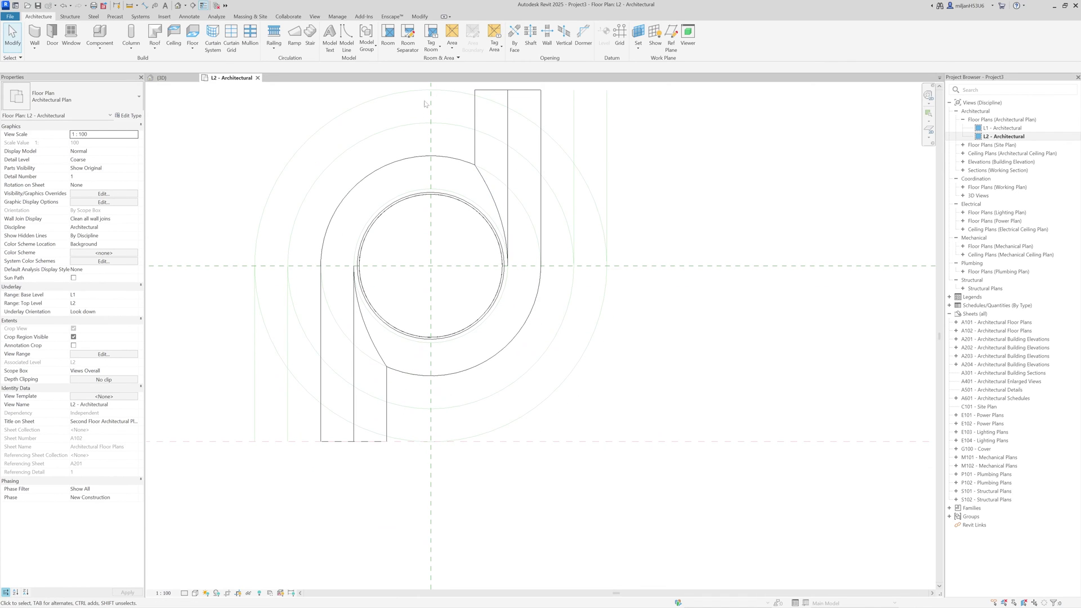
pyautogui.moveTo(332, 155); pyautogui.dragTo(290, 153, button='middle')
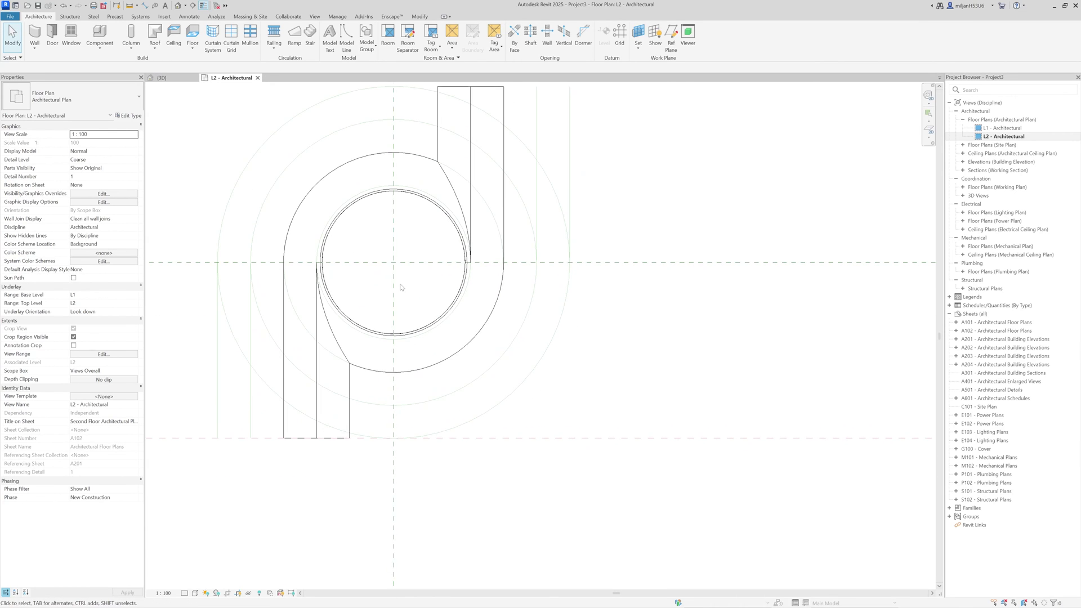
pyautogui.click(337, 443)
pyautogui.scroll(1, 332, 440)
pyautogui.doubleClick(325, 431)
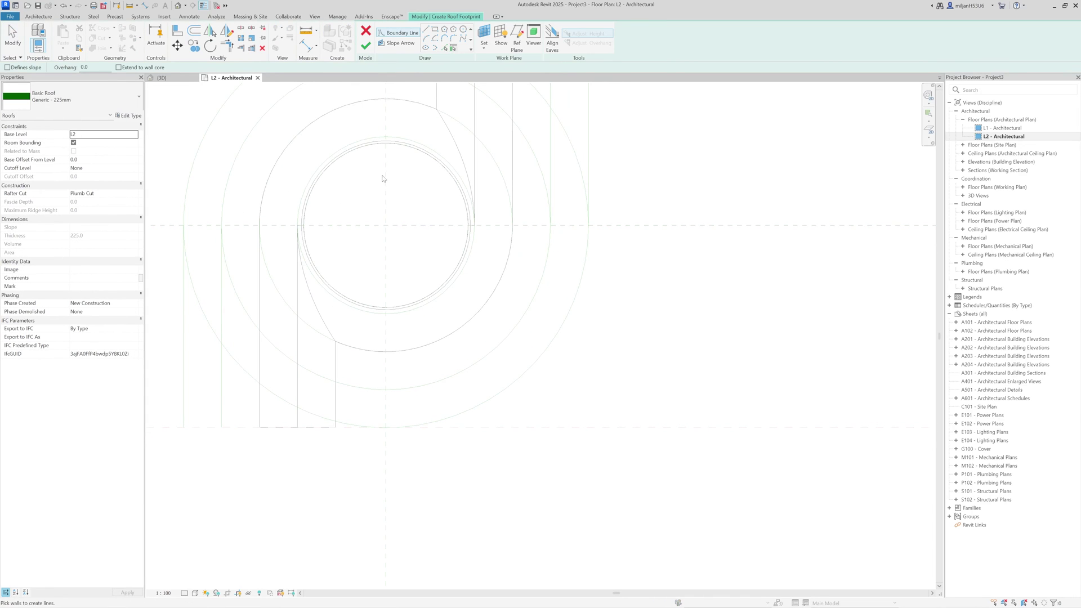
pyautogui.press('l')
pyautogui.press('i')
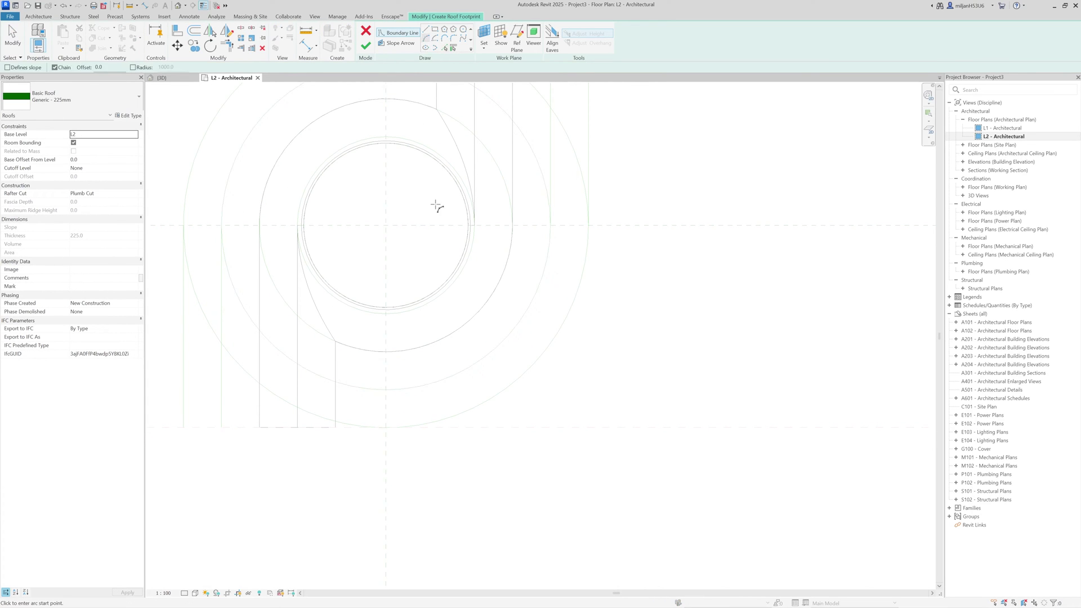
pyautogui.click(386, 389)
pyautogui.click(550, 224)
pyautogui.click(544, 275)
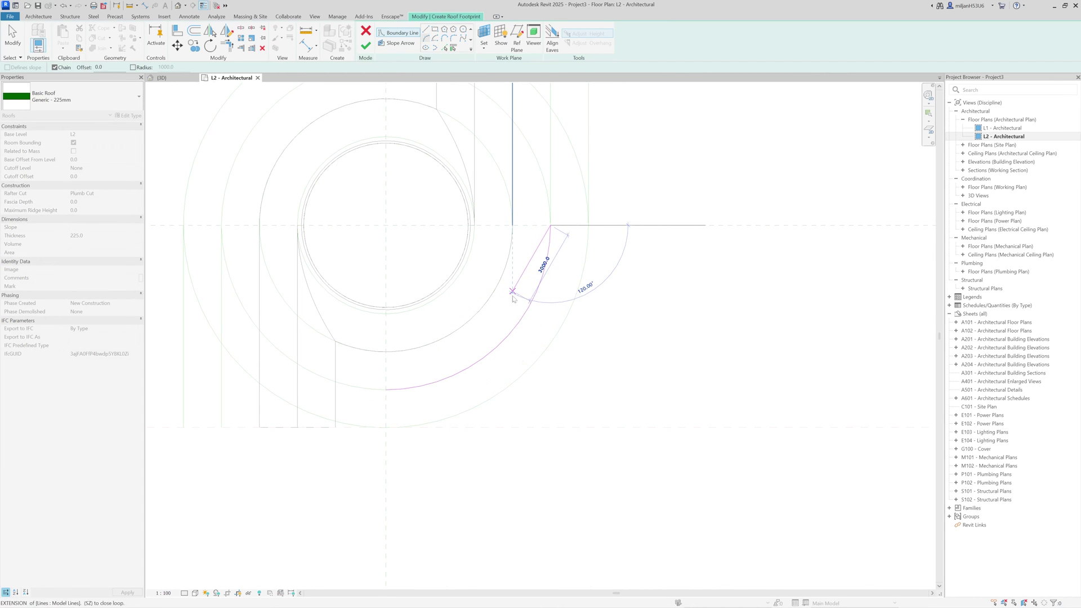
pyautogui.press('Escape')
pyautogui.click(513, 226)
pyautogui.click(386, 352)
pyautogui.click(417, 347)
# Step: Pick the lower roof arm's vertical edge, the two vertical lines above the arcs, and the upper roof's end edge as footprint boundaries
pyautogui.click(444, 48)
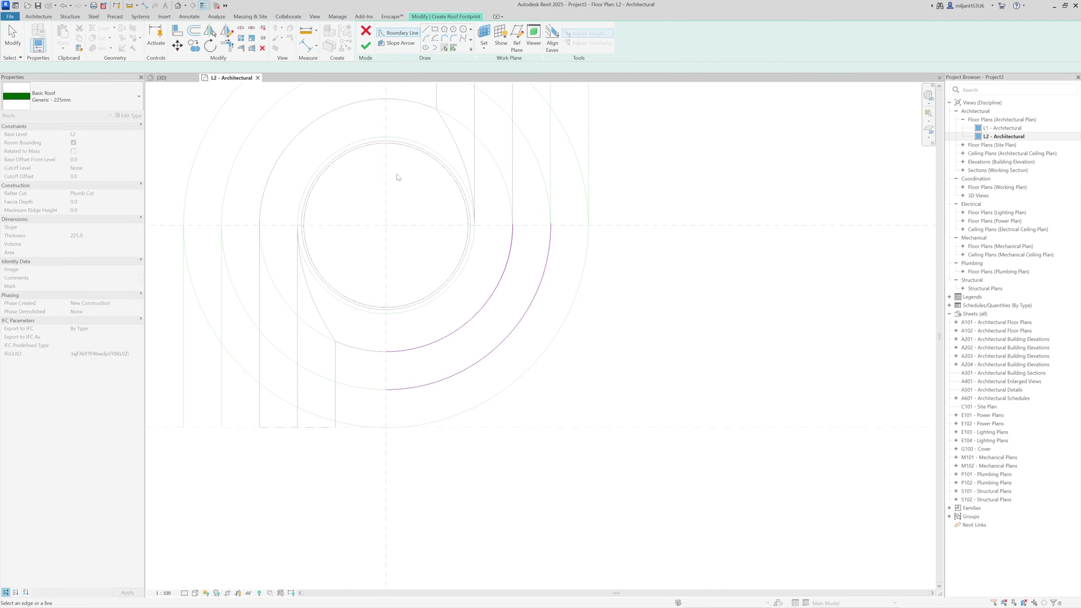
pyautogui.click(335, 376)
pyautogui.moveTo(432, 323); pyautogui.dragTo(422, 432, button='middle')
pyautogui.click(503, 284)
pyautogui.click(540, 256)
pyautogui.click(491, 133)
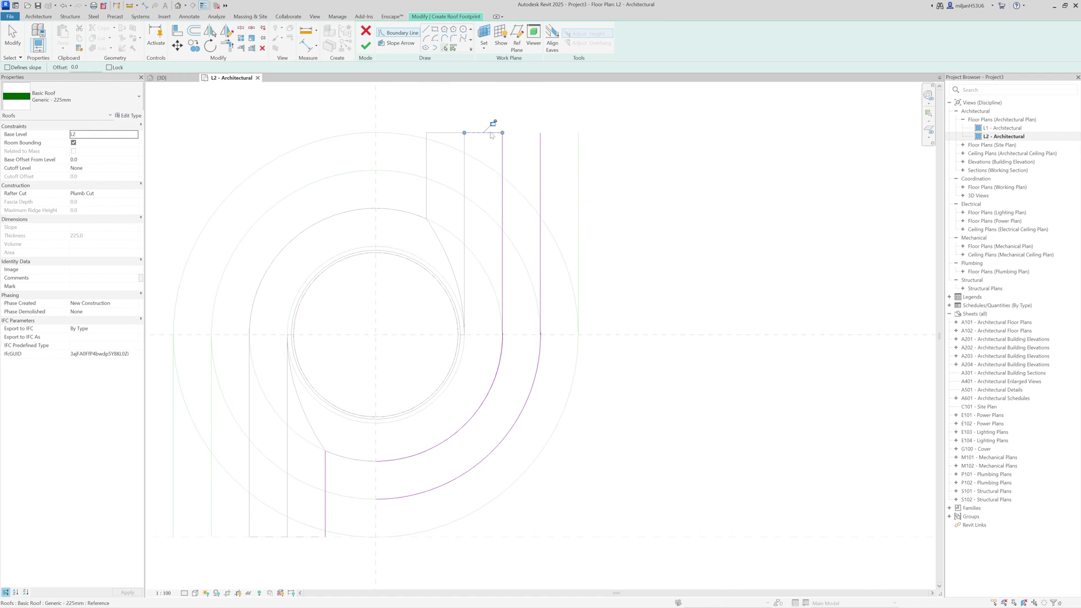
# Step: Trim the upper end line to both vertical boundary lines and extend the outer arc to the lower arm's vertical edge
pyautogui.press('t')
pyautogui.press('r')
pyautogui.click(491, 133)
pyautogui.click(540, 152)
pyautogui.click(521, 133)
pyautogui.click(503, 143)
pyautogui.scroll(-3, 510, 145)
pyautogui.scroll(2, 423, 349)
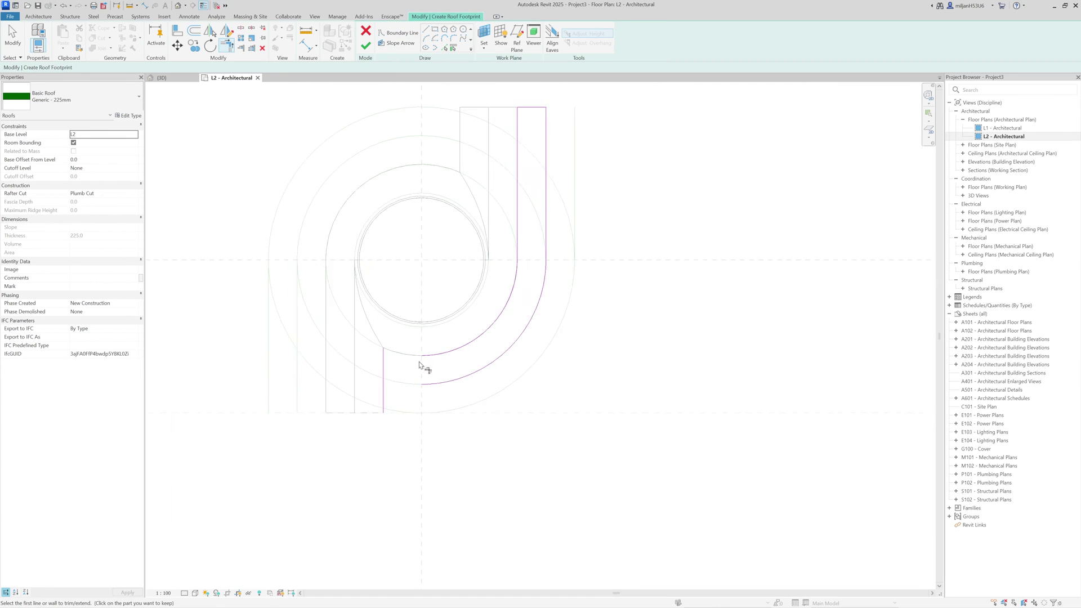
pyautogui.click(426, 384)
pyautogui.click(377, 371)
pyautogui.moveTo(491, 271); pyautogui.dragTo(470, 342, button='middle')
pyautogui.press('Escape')
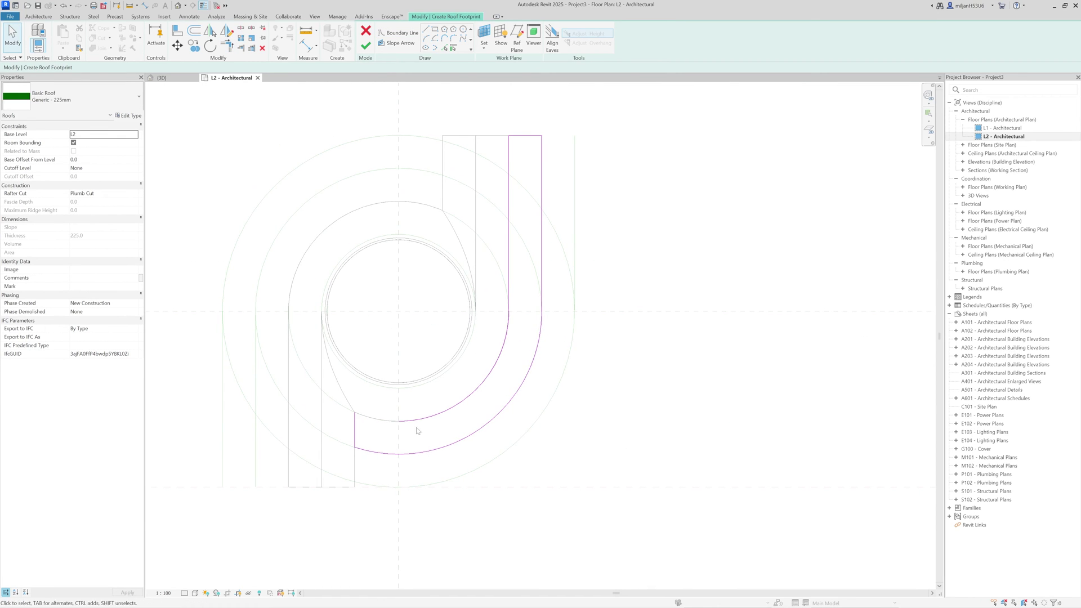
# Step: Define a 30° roof slope on the inner arc and inner straight edge, and finish the roof footprint
pyautogui.click(382, 425)
pyautogui.keyDown('ctrl'); pyautogui.click(509, 285); pyautogui.keyUp('ctrl')
pyautogui.click(89, 134)
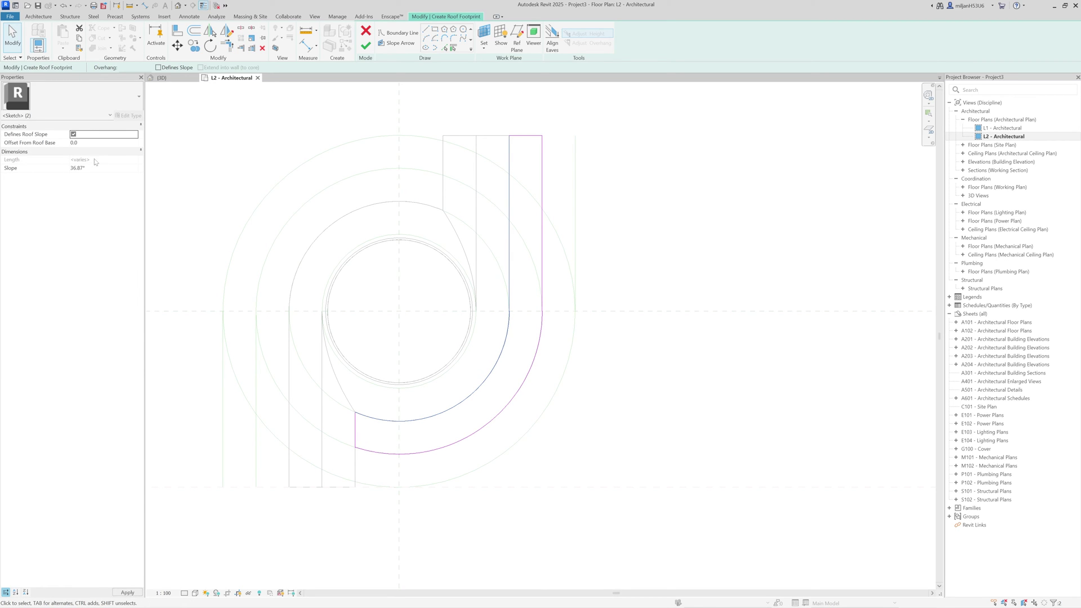
pyautogui.click(171, 78)
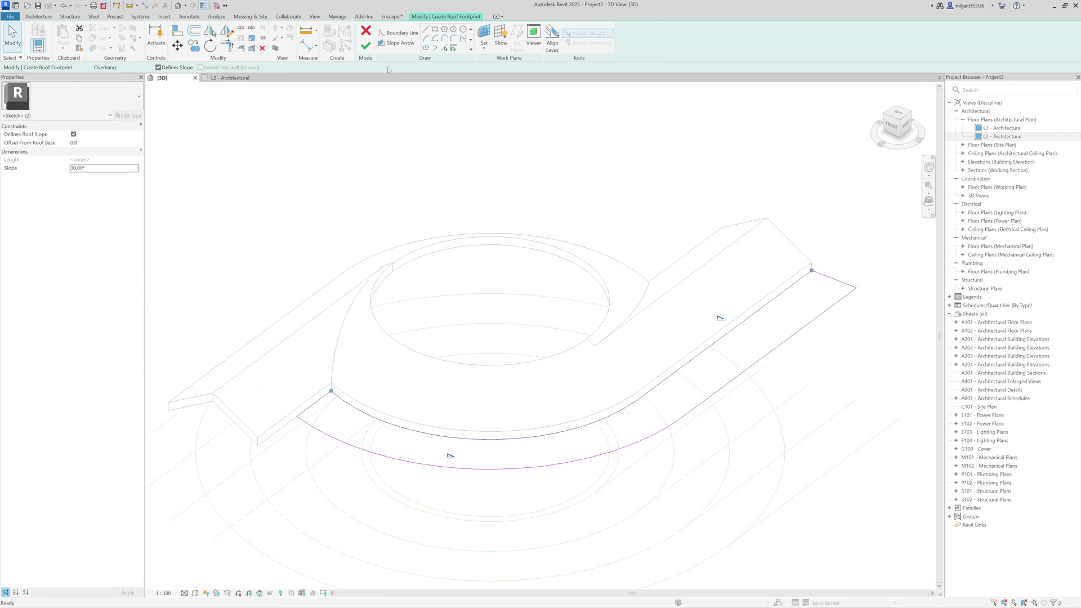
pyautogui.click(365, 46)
# Step: Start another footprint roof in the L2 plan, using the two outermost guide circles and closing the upper strip against the outer vertical guide line
pyautogui.click(231, 78)
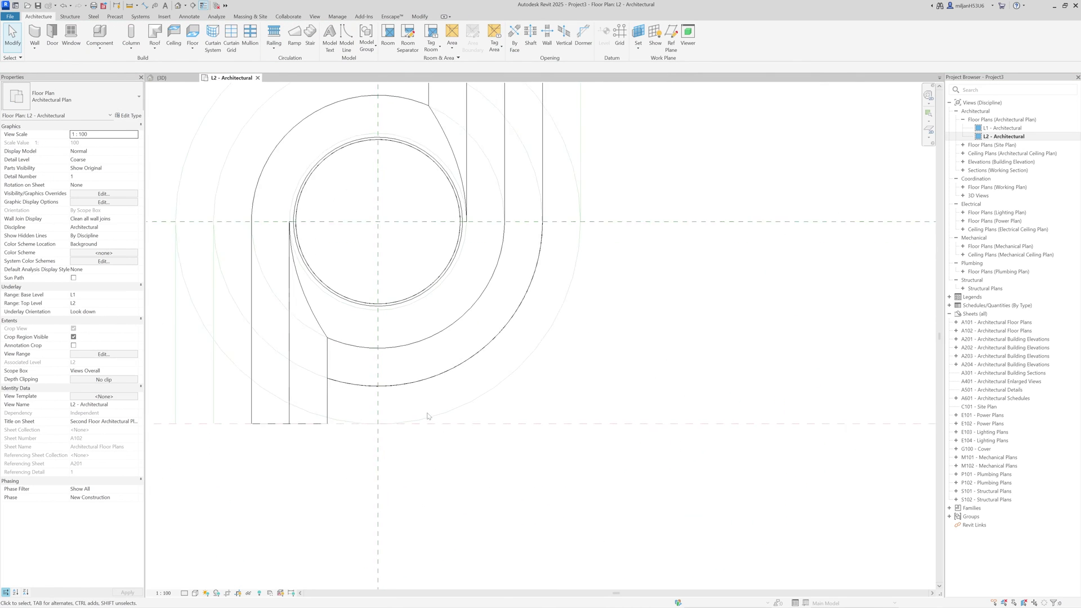
pyautogui.click(416, 380)
pyautogui.doubleClick(416, 380)
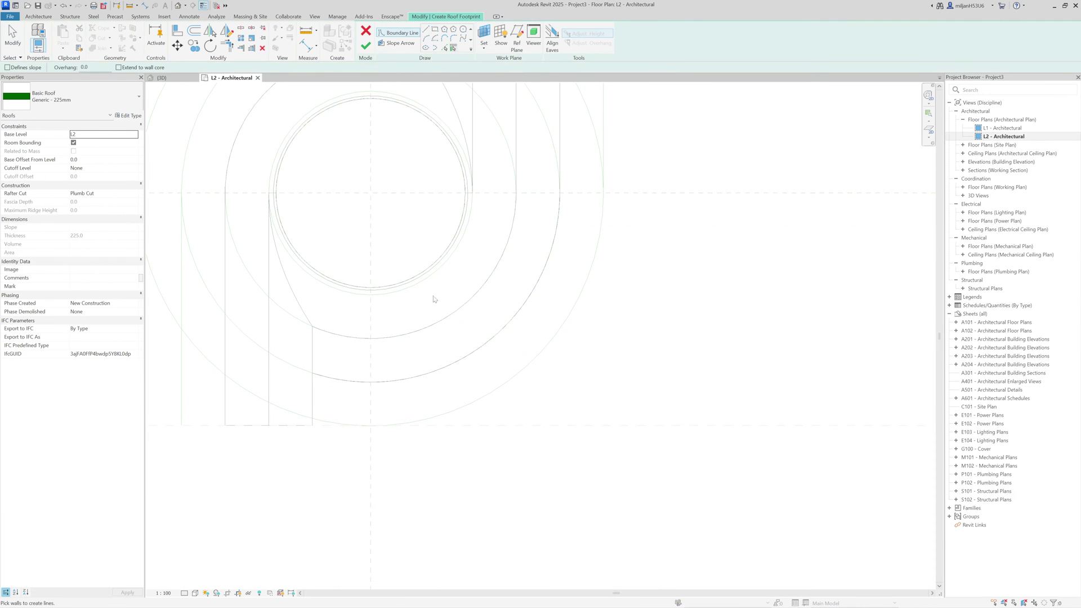
pyautogui.click(445, 370)
pyautogui.click(449, 414)
pyautogui.scroll(-2, 450, 415)
pyautogui.click(551, 155)
pyautogui.press('Escape')
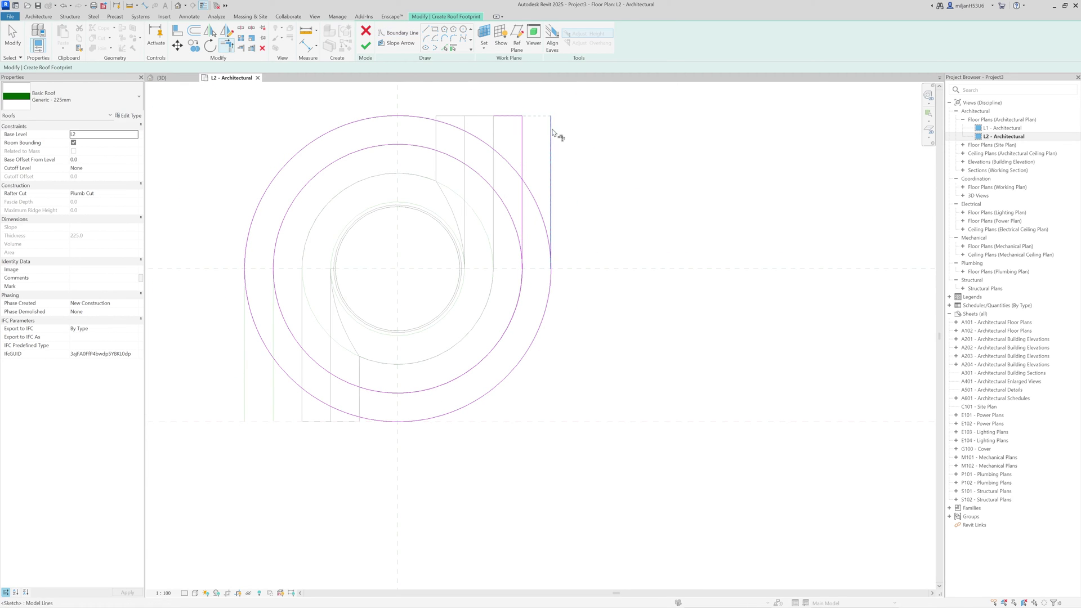
# Step: Split both boundary circles, trim them to the lower arm's vertical edge and upper straight lines, and delete the leftover arcs
pyautogui.press('s')
pyautogui.press('l')
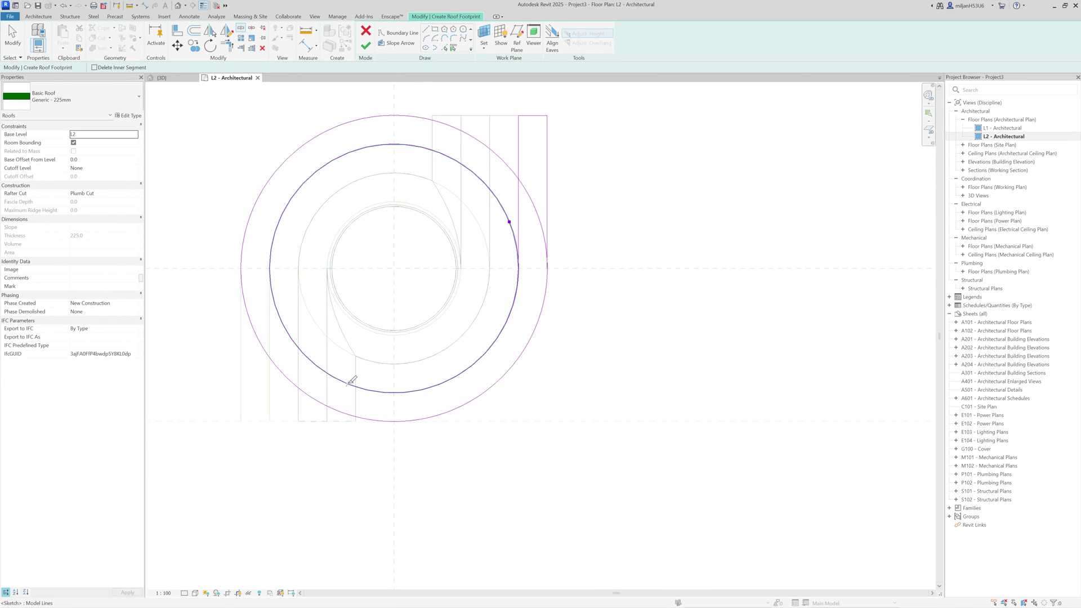
pyautogui.click(357, 405)
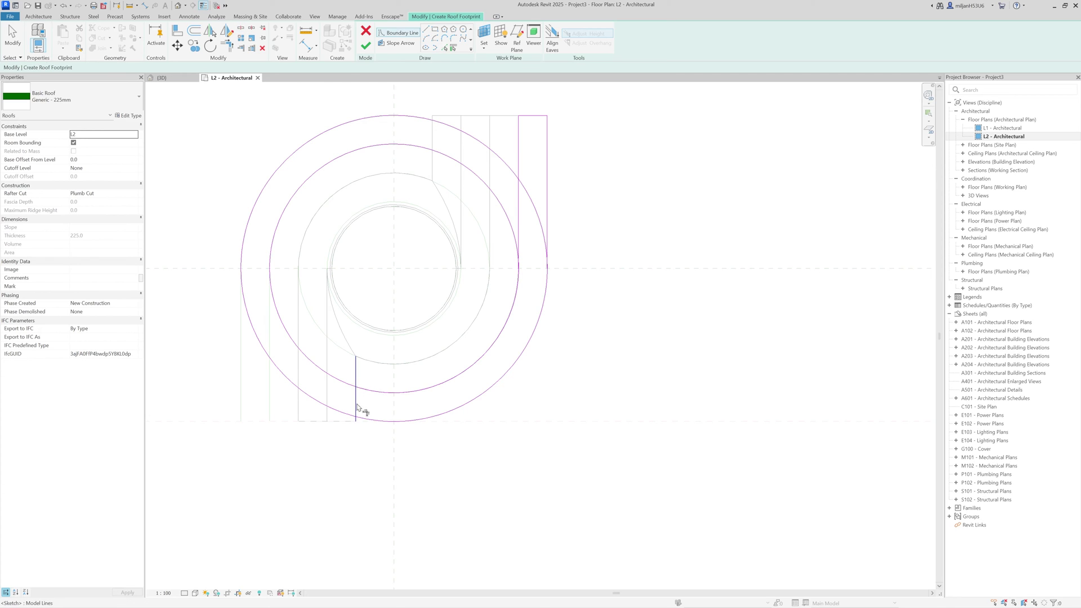
pyautogui.press('Escape')
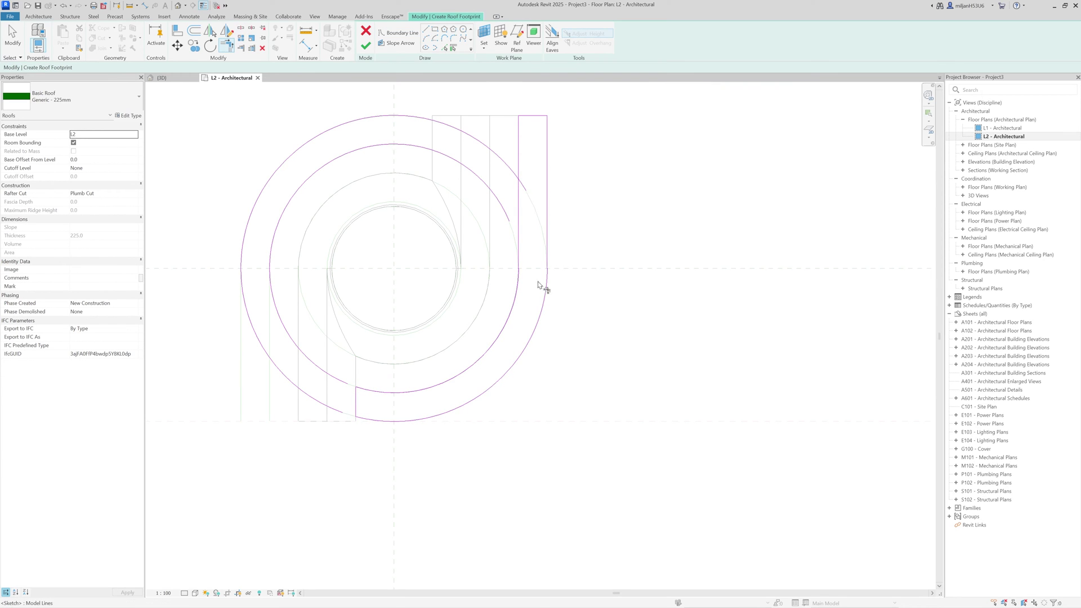
pyautogui.click(20, 42)
pyautogui.moveTo(394, 104); pyautogui.dragTo(356, 207)
pyautogui.press('Delete')
# Step: Define a 30° slope on the outer arc and outer straight edge, and finish the roof footprint
pyautogui.click(419, 419)
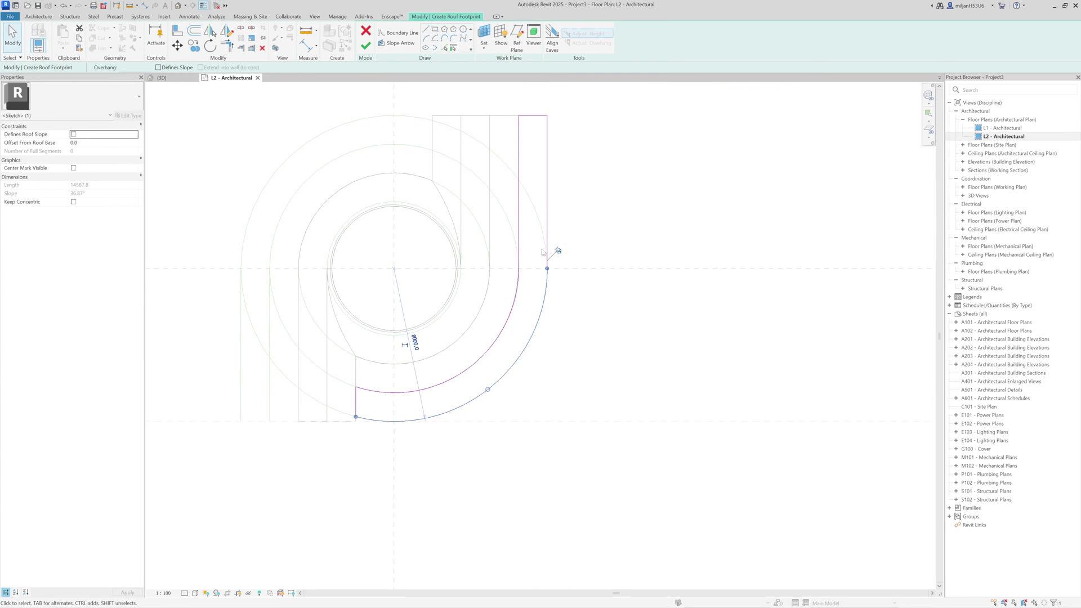
pyautogui.keyDown('ctrl'); pyautogui.click(548, 249); pyautogui.keyUp('ctrl')
pyautogui.click(365, 46)
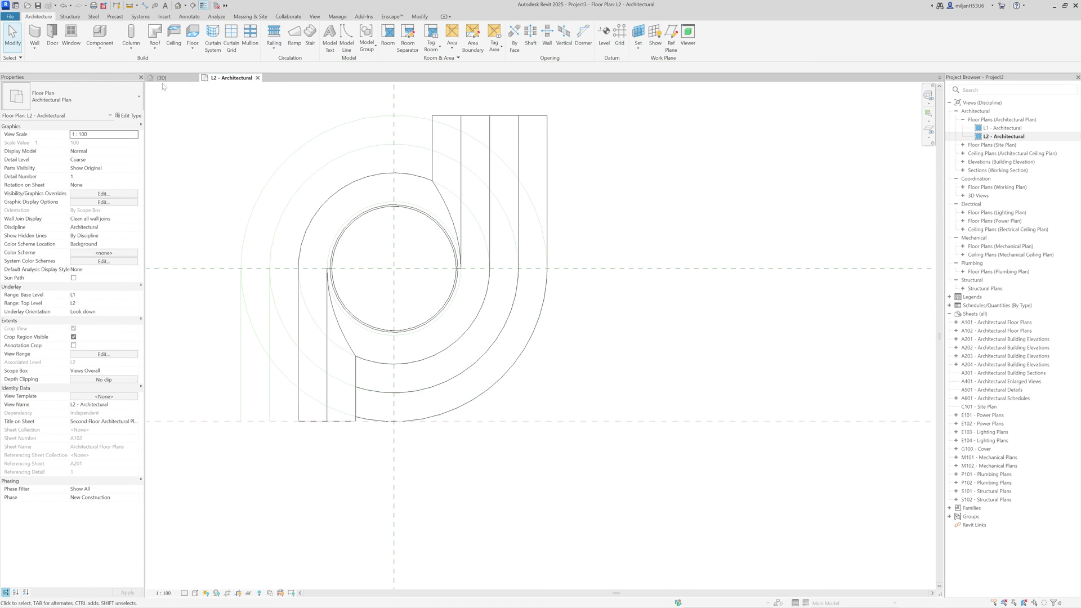
# Step: Examine the two new outer roof strips in the 3D view, especially where they meet the lower straight arm
pyautogui.click(161, 78)
pyautogui.keyDown('shift'); pyautogui.moveTo(461, 362); pyautogui.dragTo(394, 405, button='middle'); pyautogui.keyUp('shift')
pyautogui.click(230, 77)
pyautogui.scroll(2, 359, 270)
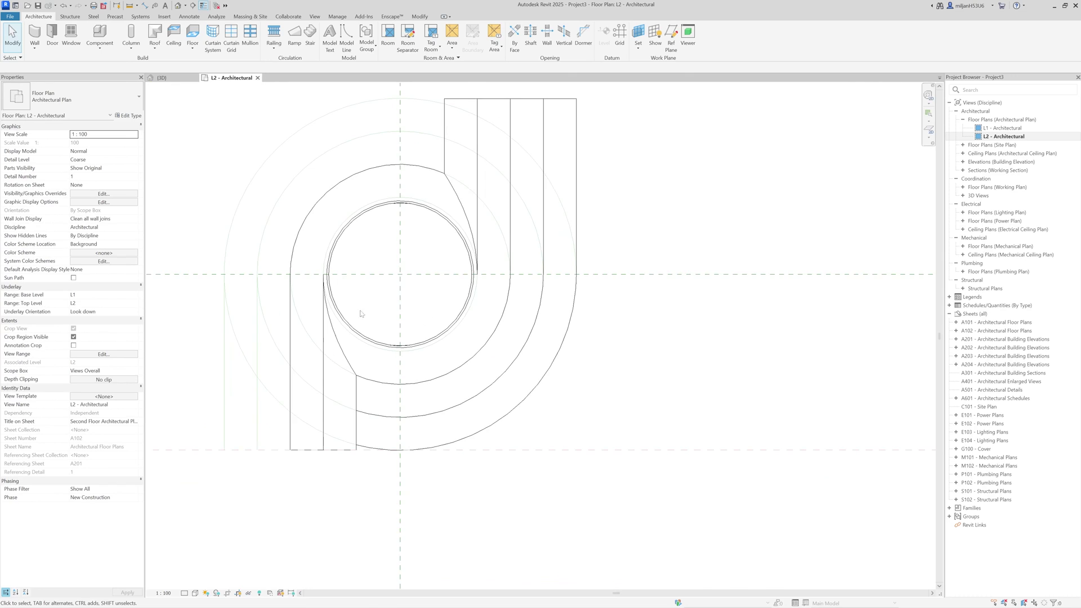
pyautogui.click(162, 78)
pyautogui.keyDown('shift'); pyautogui.moveTo(265, 282); pyautogui.dragTo(279, 298, button='middle'); pyautogui.keyUp('shift')
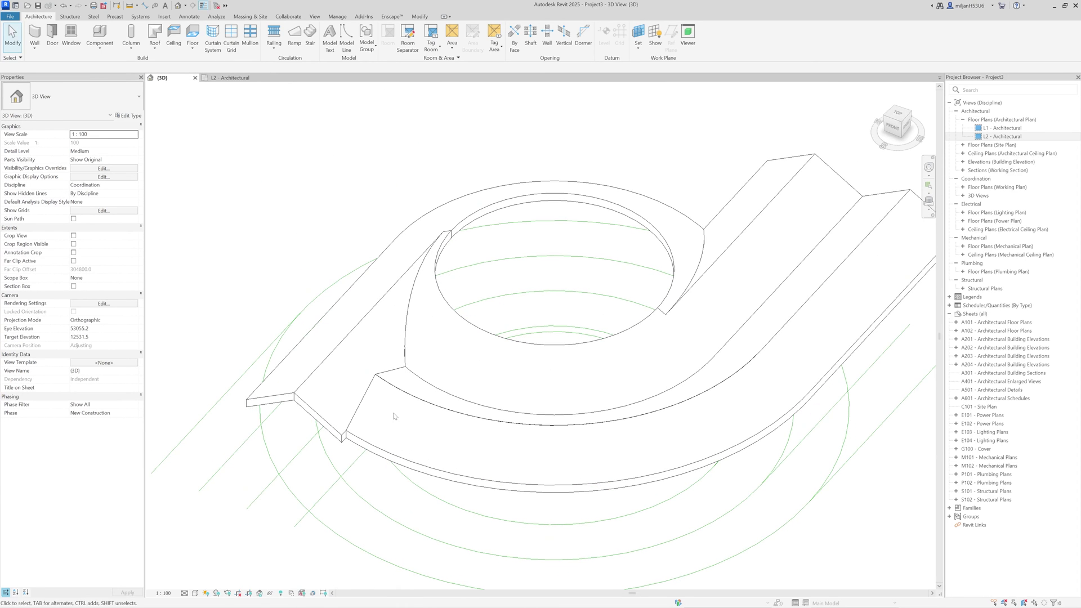
pyautogui.keyDown('shift'); pyautogui.moveTo(394, 417); pyautogui.dragTo(484, 435, button='middle'); pyautogui.keyUp('shift')
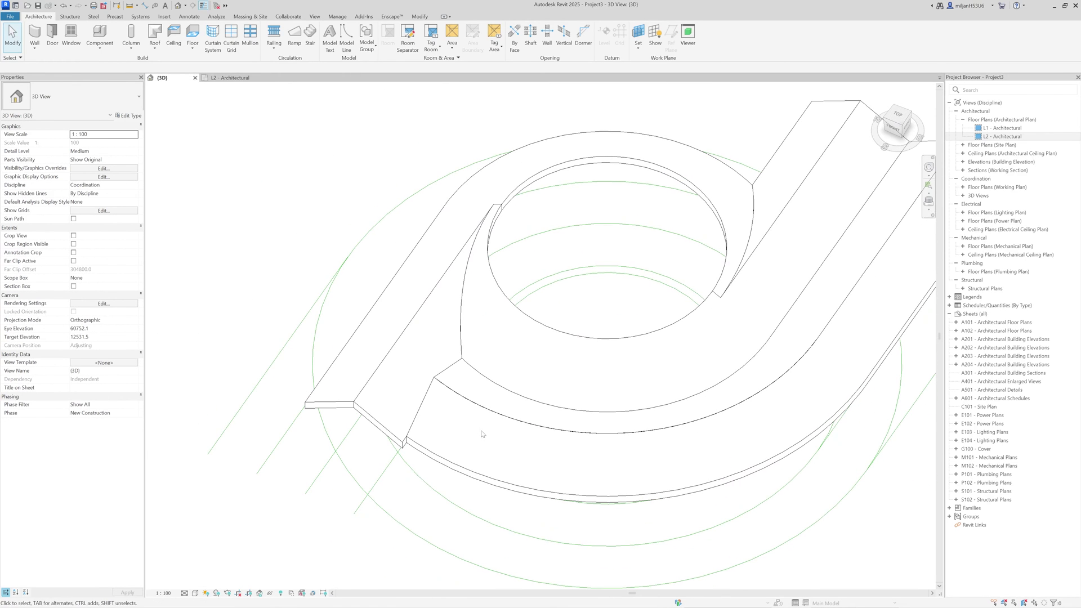
# Step: Copy the two outer roof strips by rotating them 180° about the circle's center in the L2 plan, and view the result in 3D
pyautogui.click(224, 78)
pyautogui.click(556, 153)
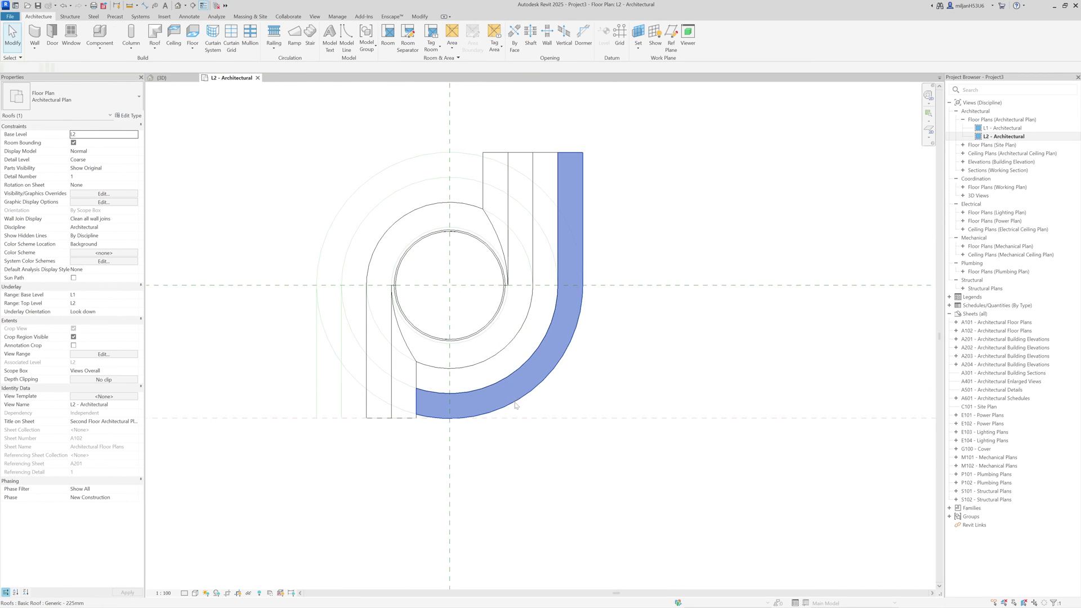
pyautogui.keyDown('ctrl'); pyautogui.click(549, 151); pyautogui.keyUp('ctrl')
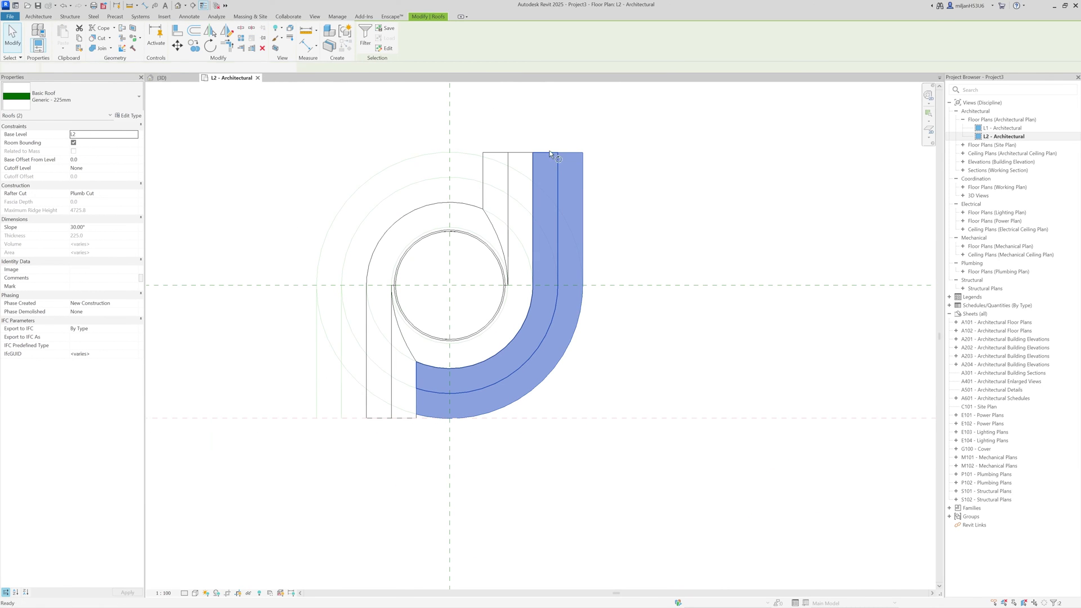
pyautogui.press('r')
pyautogui.press('o')
pyautogui.click(450, 285)
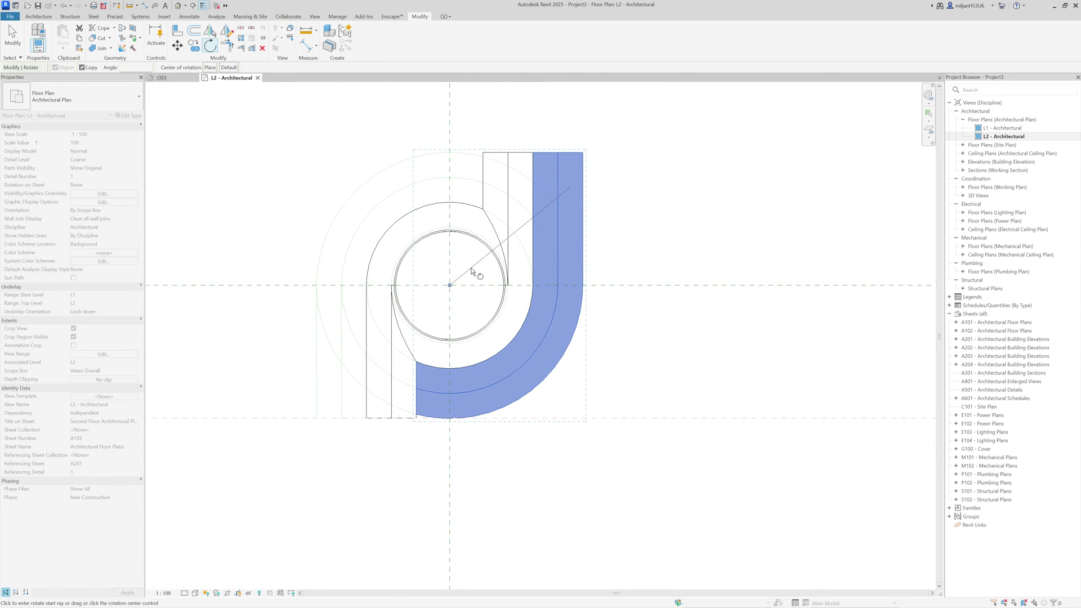
pyautogui.click(471, 268)
pyautogui.write('180')
pyautogui.press('Return')
pyautogui.click(174, 77)
pyautogui.scroll(-2, 394, 321)
pyautogui.press('Escape')
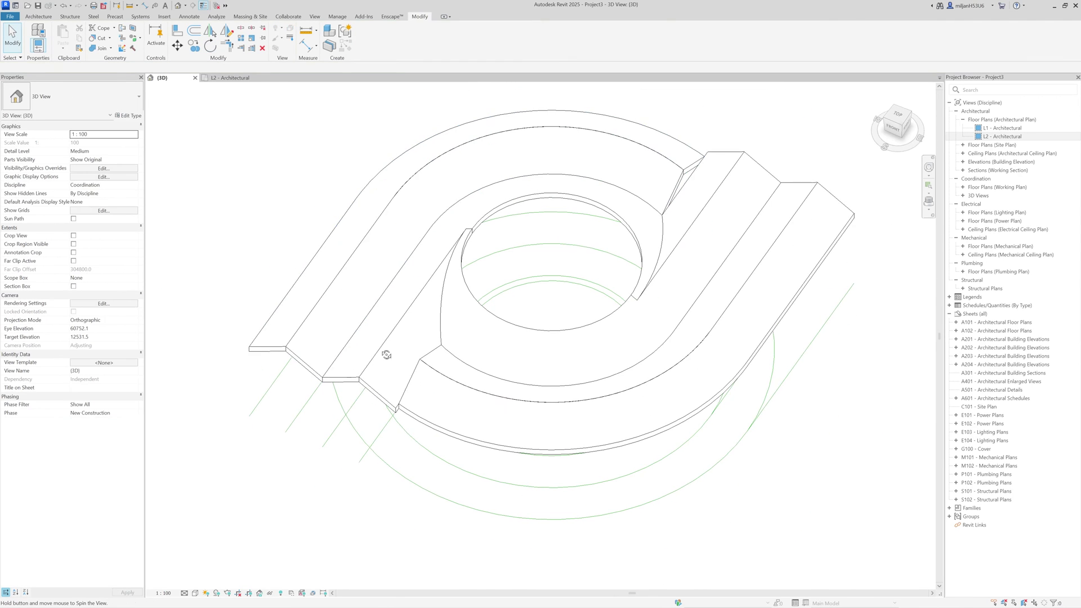
# Step: Join the ends of the two curved roof strips to the sloped face of the front straight arm
pyautogui.keyDown('shift'); pyautogui.moveTo(386, 355); pyautogui.dragTo(422, 342, button='middle'); pyautogui.keyUp('shift')
pyautogui.keyDown('shift'); pyautogui.moveTo(355, 247); pyautogui.dragTo(329, 259, button='middle'); pyautogui.keyUp('shift')
pyautogui.scroll(2, 457, 440)
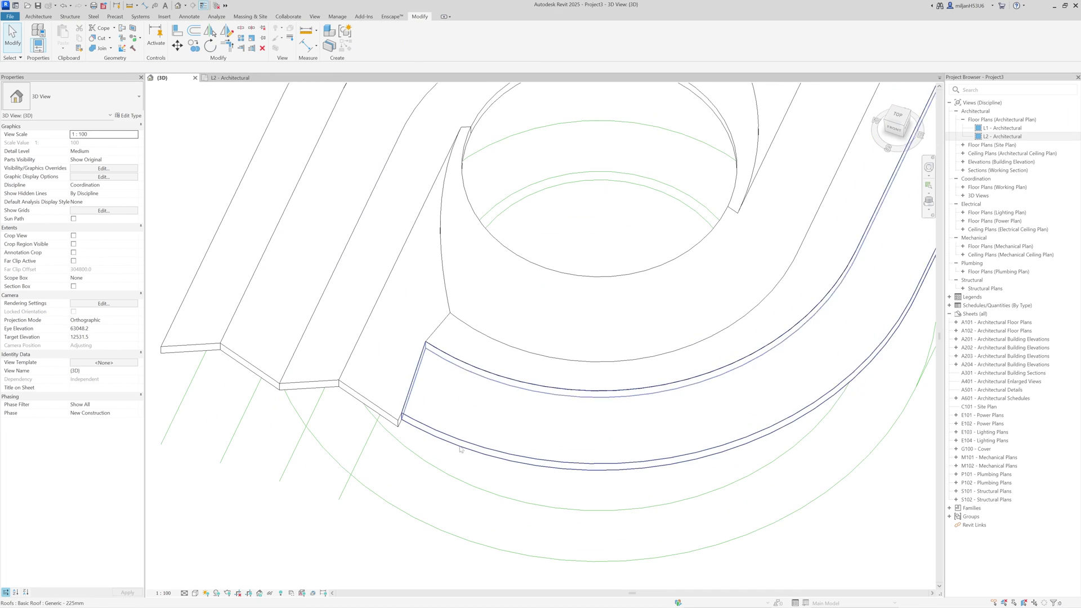
pyautogui.click(122, 30)
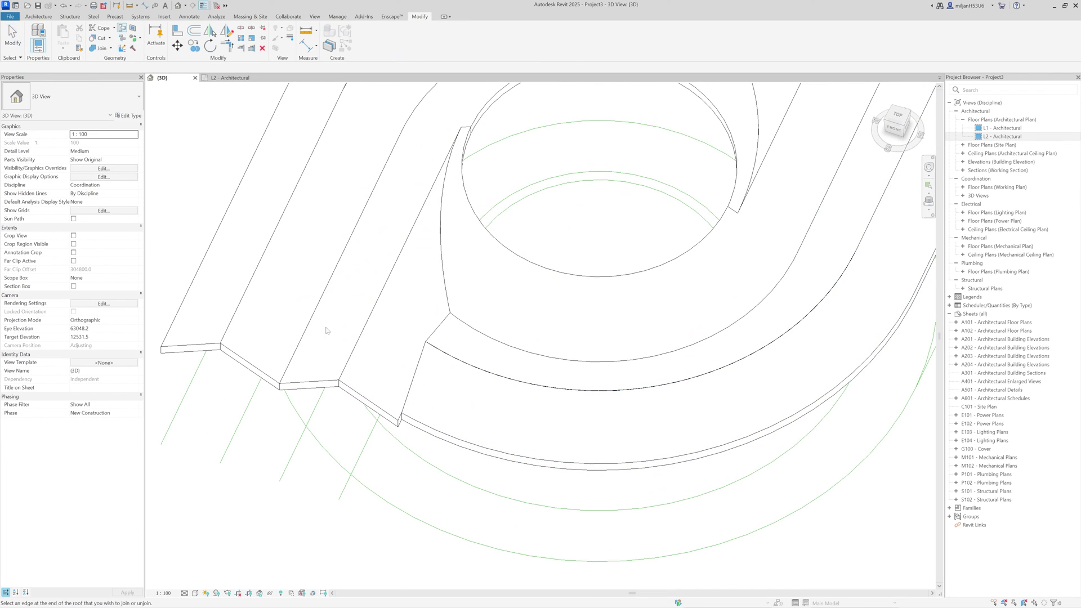
pyautogui.click(438, 335)
pyautogui.rightClick(301, 330)
pyautogui.click(391, 349)
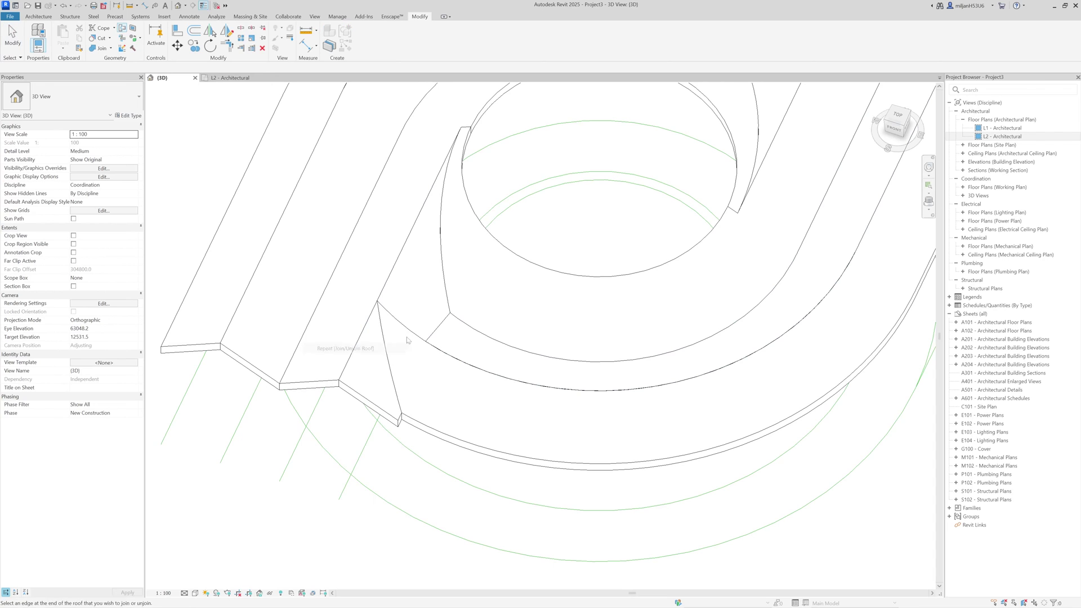
pyautogui.click(386, 296)
pyautogui.scroll(1, 495, 364)
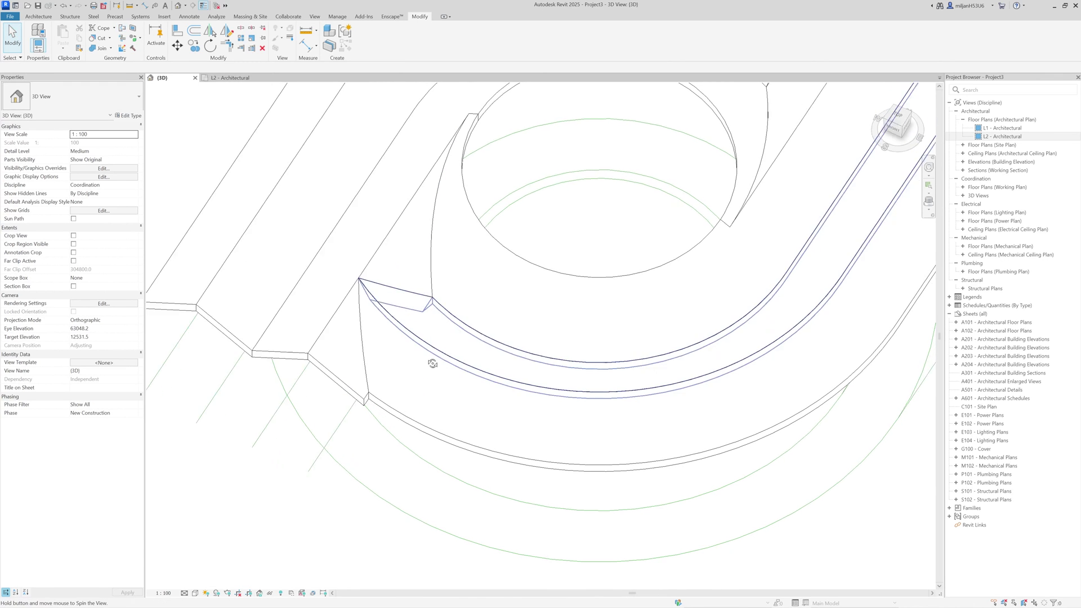
pyautogui.click(329, 379)
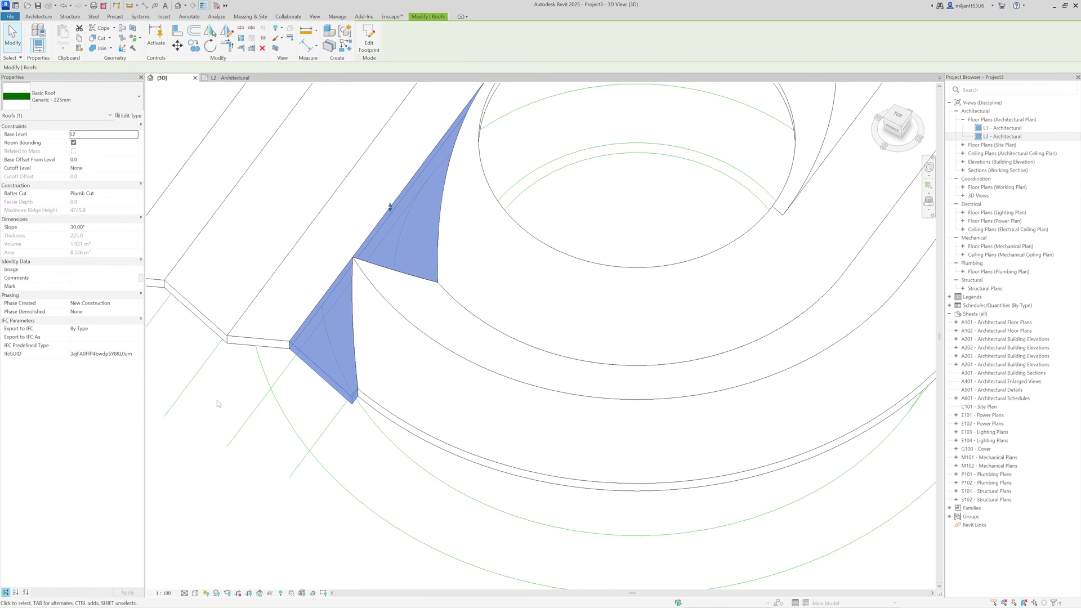
pyautogui.click(218, 404)
# Step: Start a dormer opening in the front arm's innermost slope, outlined by the curved strips' joints and the arm's inner edge
pyautogui.click(34, 17)
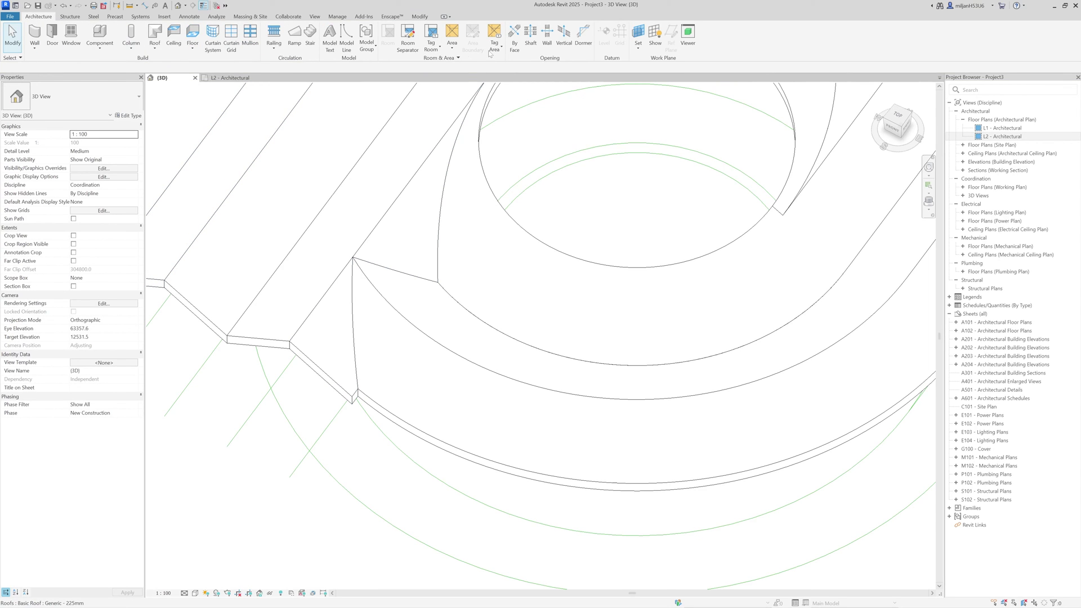
pyautogui.click(582, 35)
pyautogui.click(329, 375)
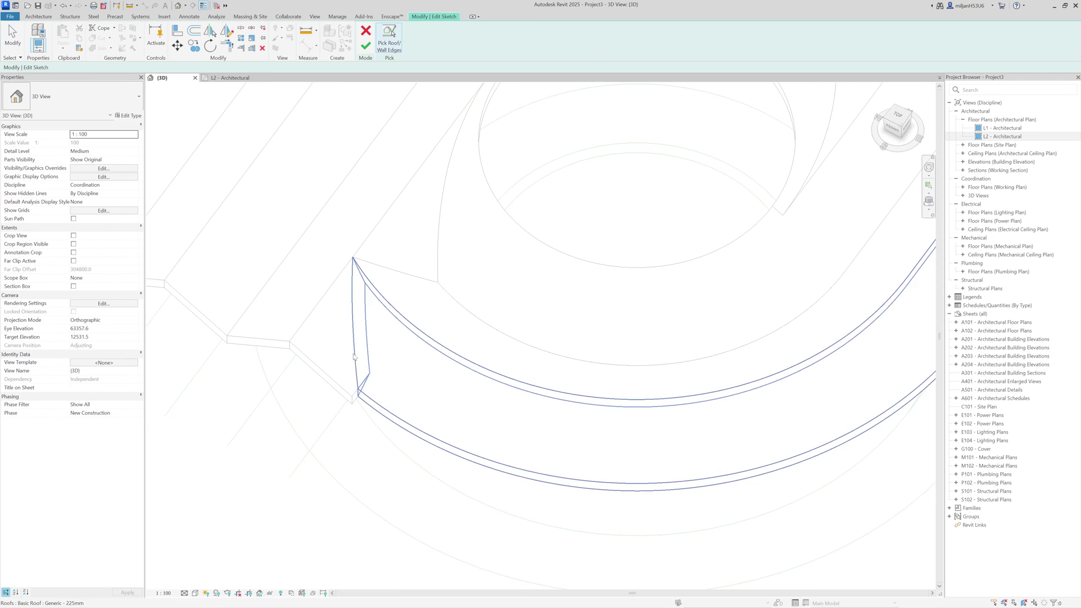
pyautogui.click(356, 356)
pyautogui.click(350, 399)
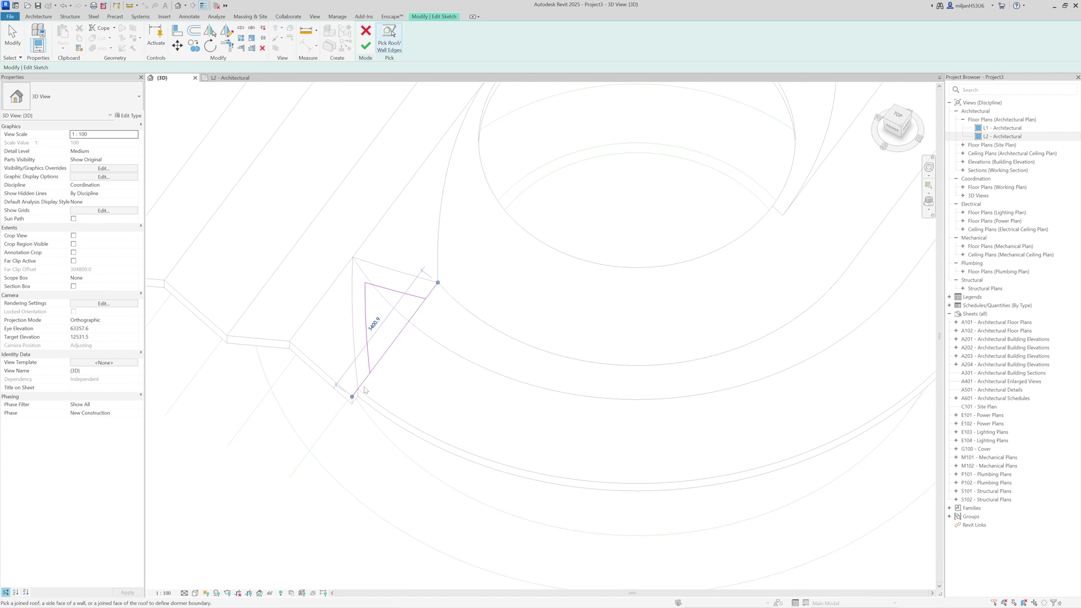
# Step: Shorten the opening sketch's long straight line in the L2 plan to close the triangle, and finish the dormer opening
pyautogui.click(19, 40)
pyautogui.click(230, 78)
pyautogui.scroll(4, 463, 407)
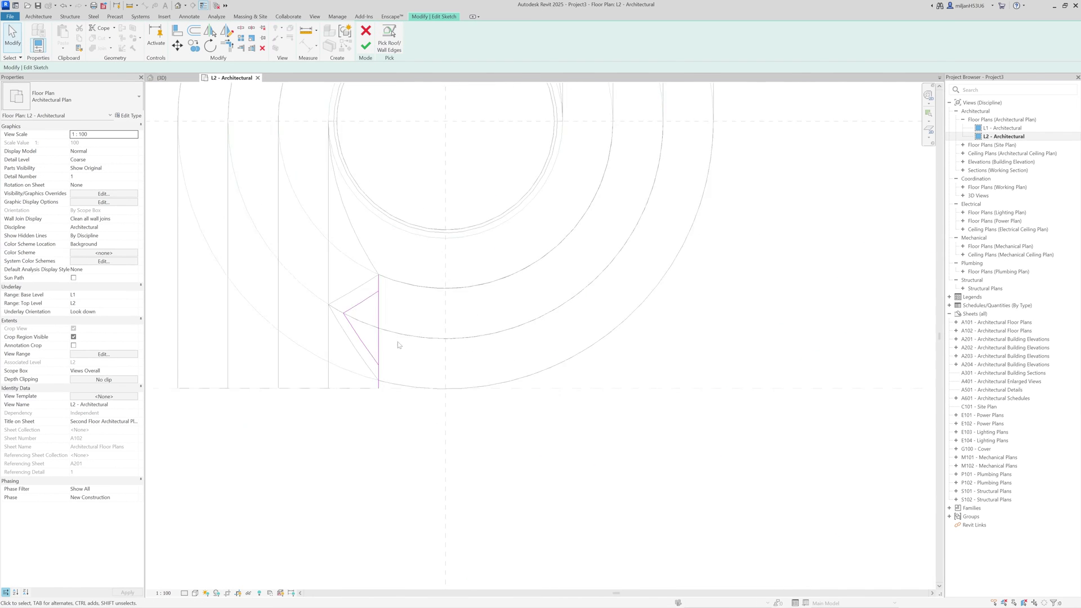
pyautogui.click(380, 361)
pyautogui.moveTo(381, 430); pyautogui.dragTo(381, 388)
pyautogui.moveTo(383, 232); pyautogui.dragTo(378, 257)
pyautogui.scroll(4, 381, 262)
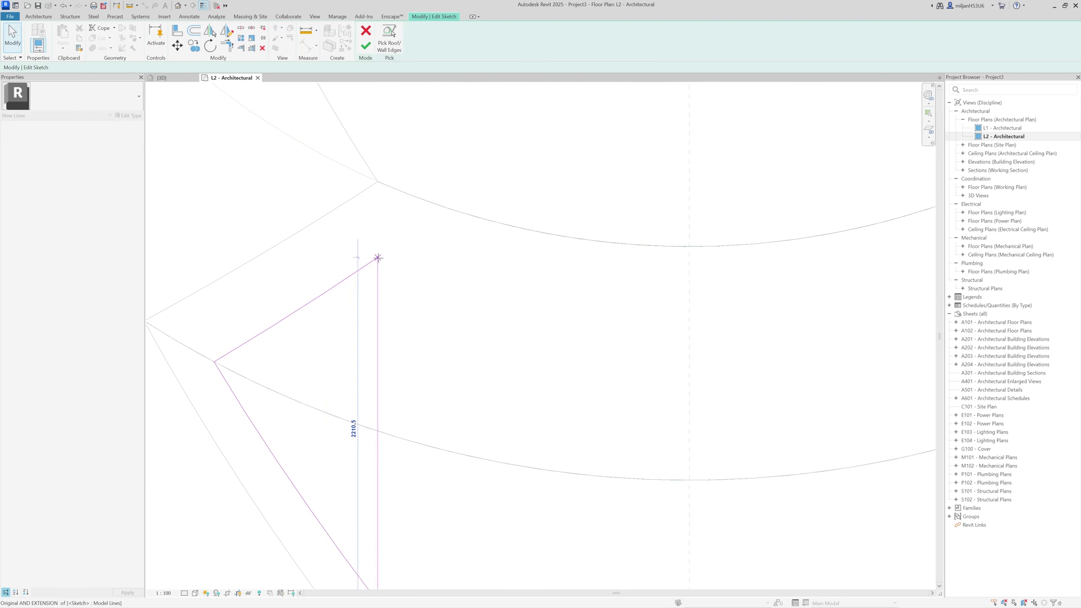
pyautogui.scroll(-4, 392, 265)
pyautogui.click(338, 177)
pyautogui.click(365, 46)
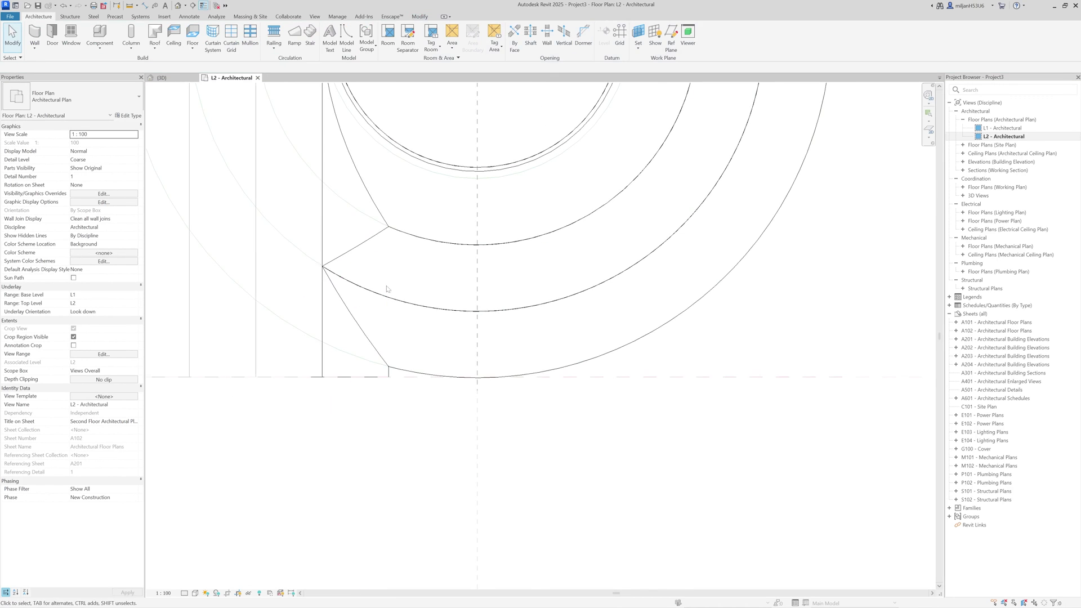
# Step: Join the ends of the two curved strips to the straight arm on the opposite side of the roof
pyautogui.scroll(-2, 388, 290)
pyautogui.moveTo(389, 289); pyautogui.dragTo(300, 486, button='middle')
pyautogui.click(162, 78)
pyautogui.keyDown('shift'); pyautogui.moveTo(392, 179); pyautogui.dragTo(342, 365, button='middle'); pyautogui.keyUp('shift')
pyautogui.scroll(2, 315, 250)
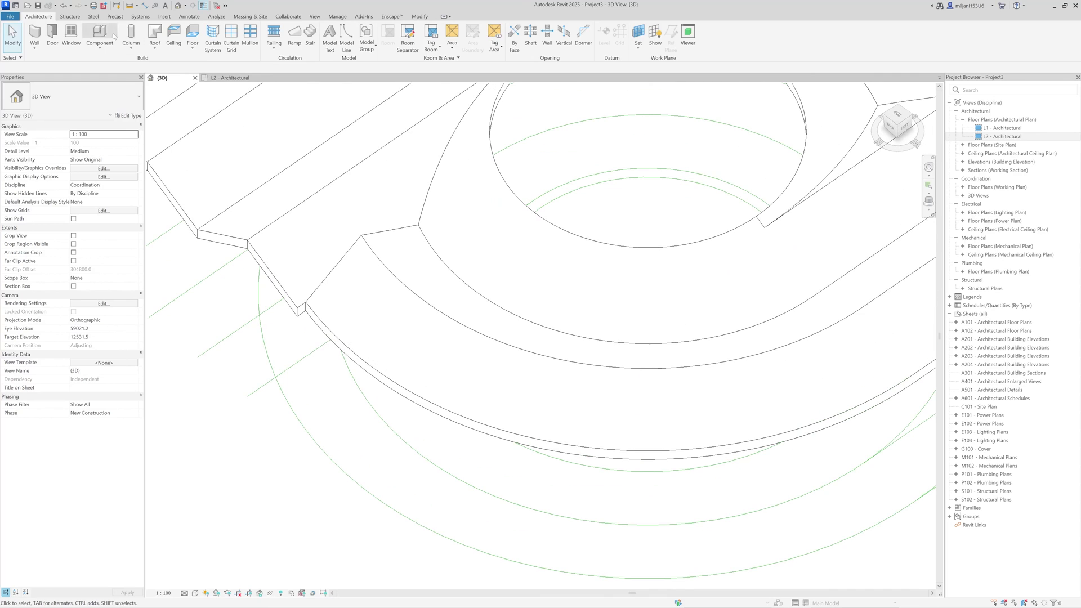
pyautogui.click(420, 17)
pyautogui.click(122, 28)
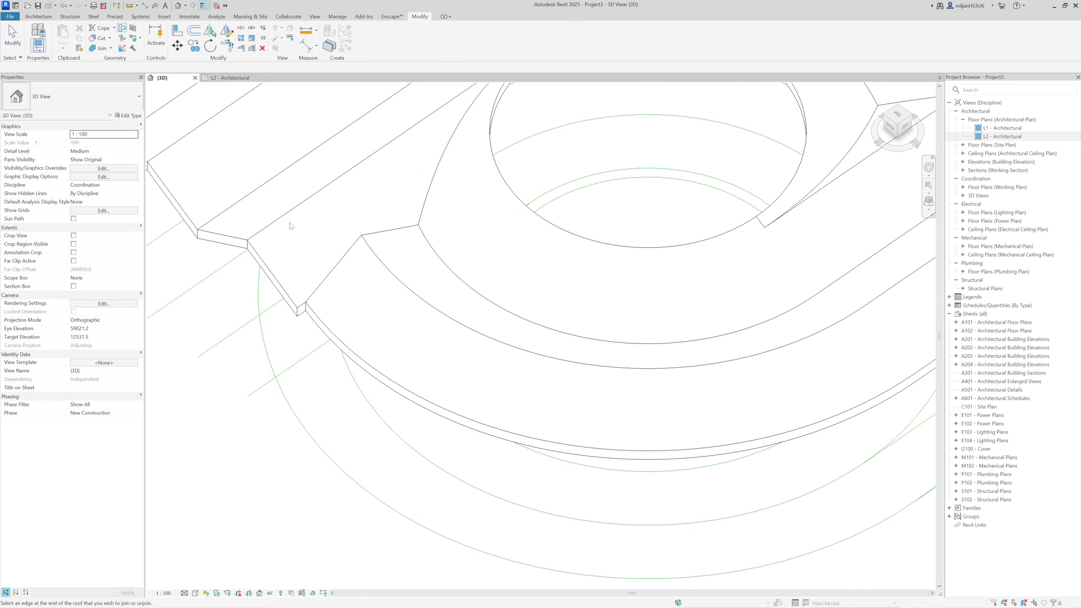
pyautogui.click(342, 260)
pyautogui.click(344, 145)
pyautogui.press('Escape')
# Step: Start a dormer opening in the opposite arm's innermost slope, outlined by the curved strips' joints and the arm's inner edge
pyautogui.click(37, 17)
pyautogui.click(584, 37)
pyautogui.click(312, 277)
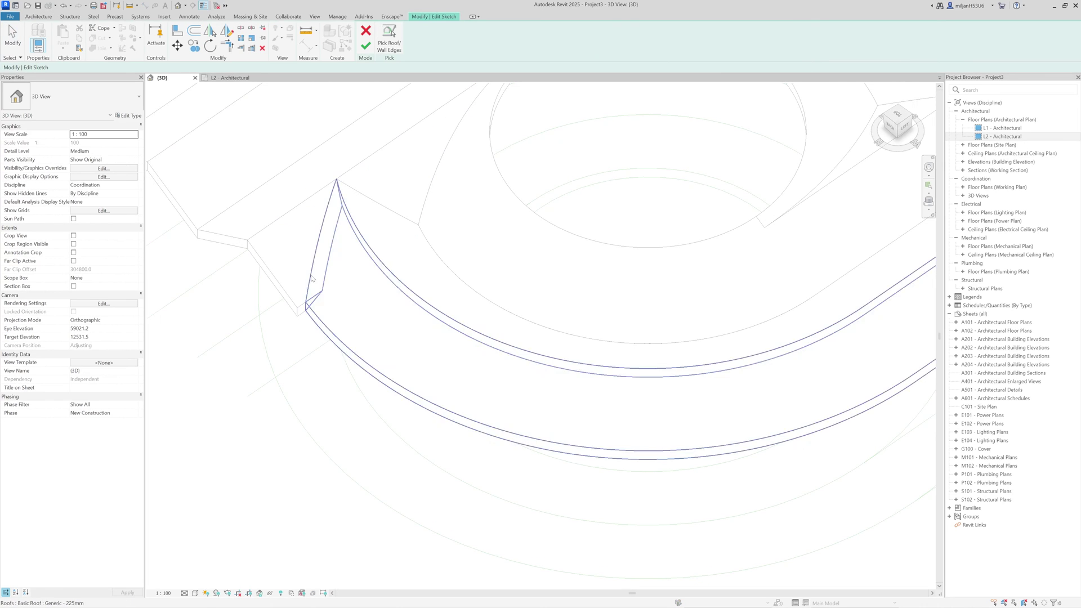
pyautogui.click(313, 277)
pyautogui.click(374, 203)
pyautogui.click(335, 283)
pyautogui.scroll(1, 335, 289)
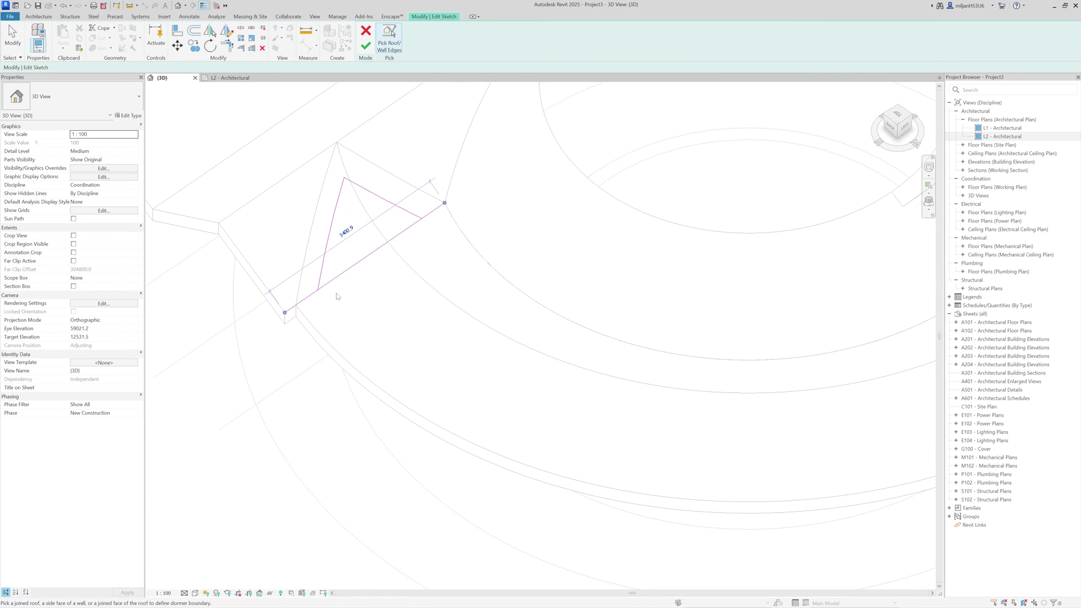
# Step: Shorten the long line's ends to the triangle's corners, finish the opposite dormer opening, and check the roof in 3D
pyautogui.press('Escape')
pyautogui.click(355, 265)
pyautogui.scroll(1, 458, 219)
pyautogui.moveTo(441, 198); pyautogui.dragTo(428, 205)
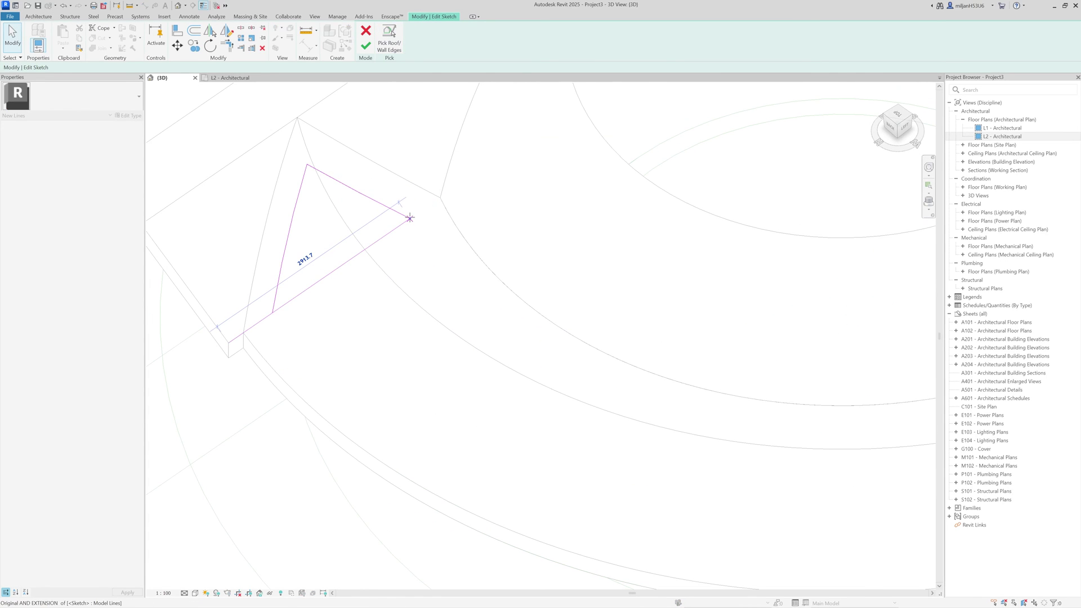
pyautogui.click(410, 218)
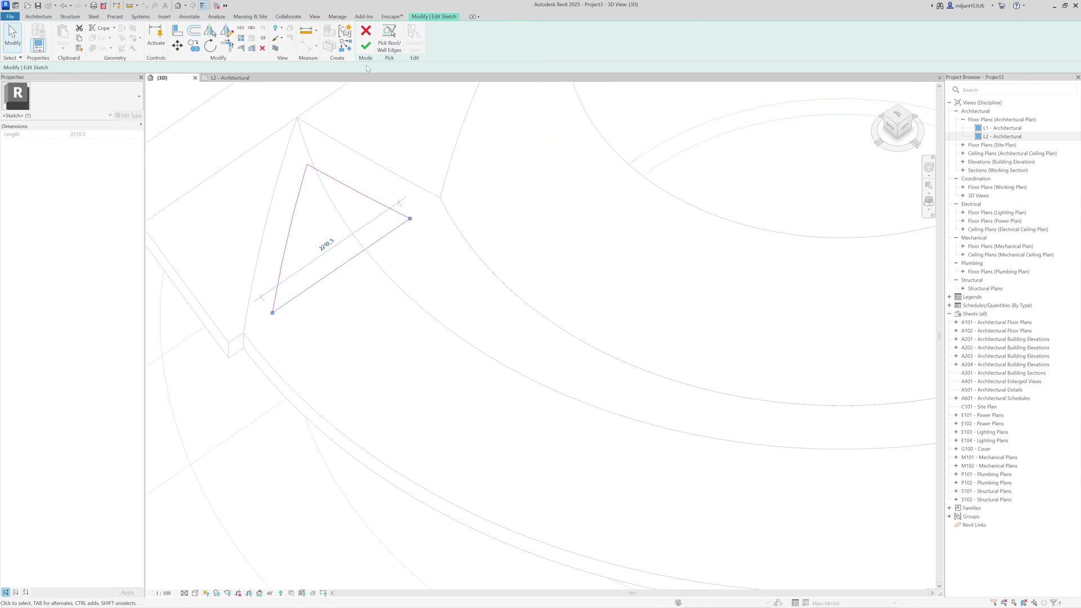
pyautogui.click(365, 46)
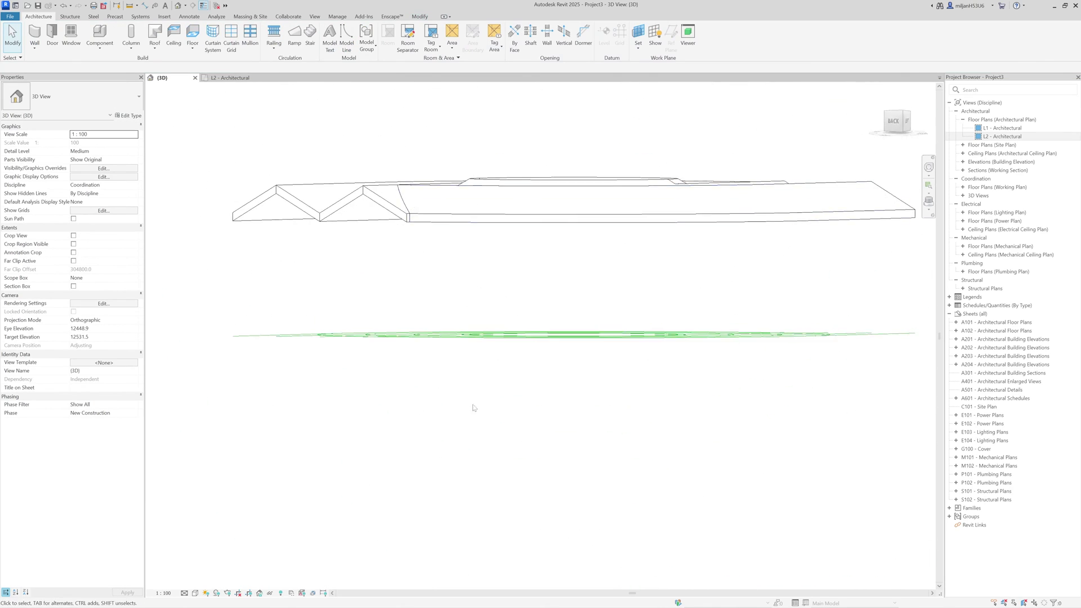
pyautogui.keyDown('shift'); pyautogui.moveTo(473, 407); pyautogui.dragTo(615, 429, button='middle'); pyautogui.keyUp('shift')
pyautogui.keyDown('shift'); pyautogui.moveTo(529, 428); pyautogui.dragTo(471, 428, button='middle'); pyautogui.keyUp('shift')
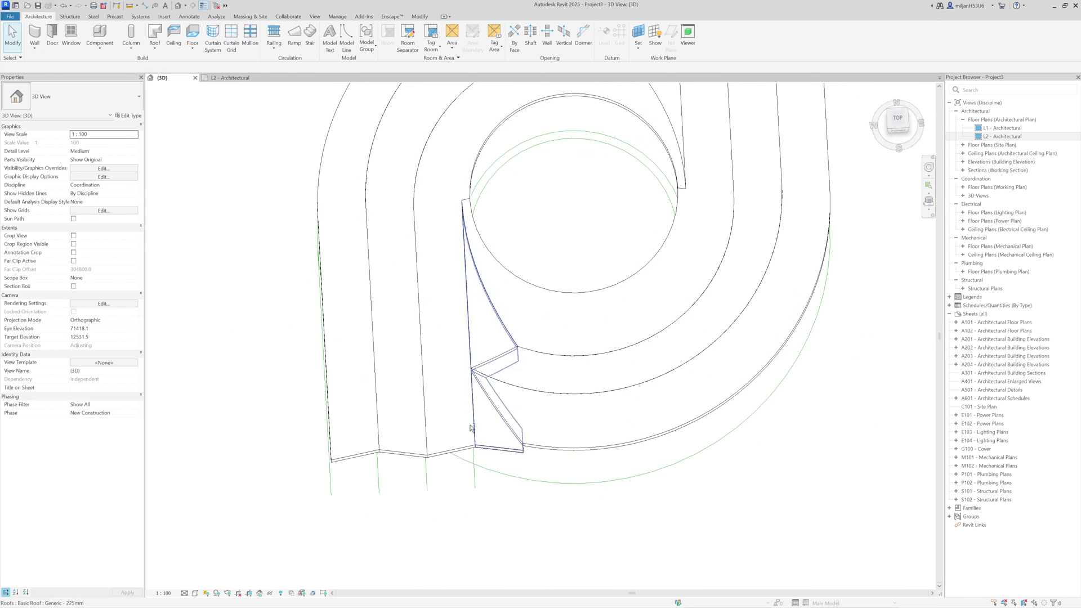
# Step: Edit the innermost roof strip's footprint in L2 and add the outermost reference circle as a boundary without slope
pyautogui.click(229, 79)
pyautogui.scroll(3, 455, 284)
pyautogui.click(457, 186)
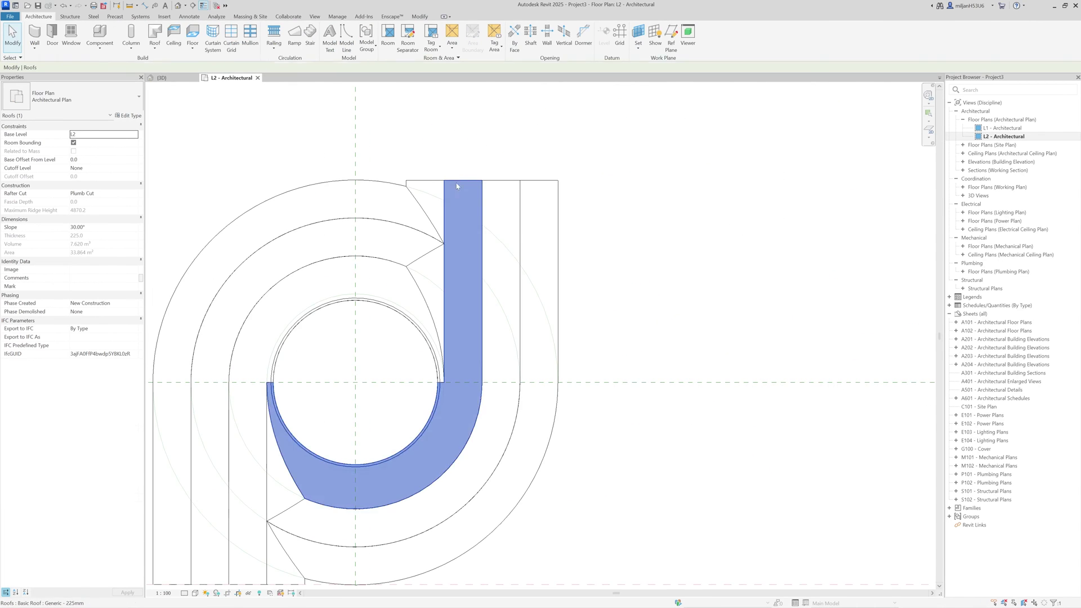
pyautogui.scroll(2, 428, 163)
pyautogui.click(369, 45)
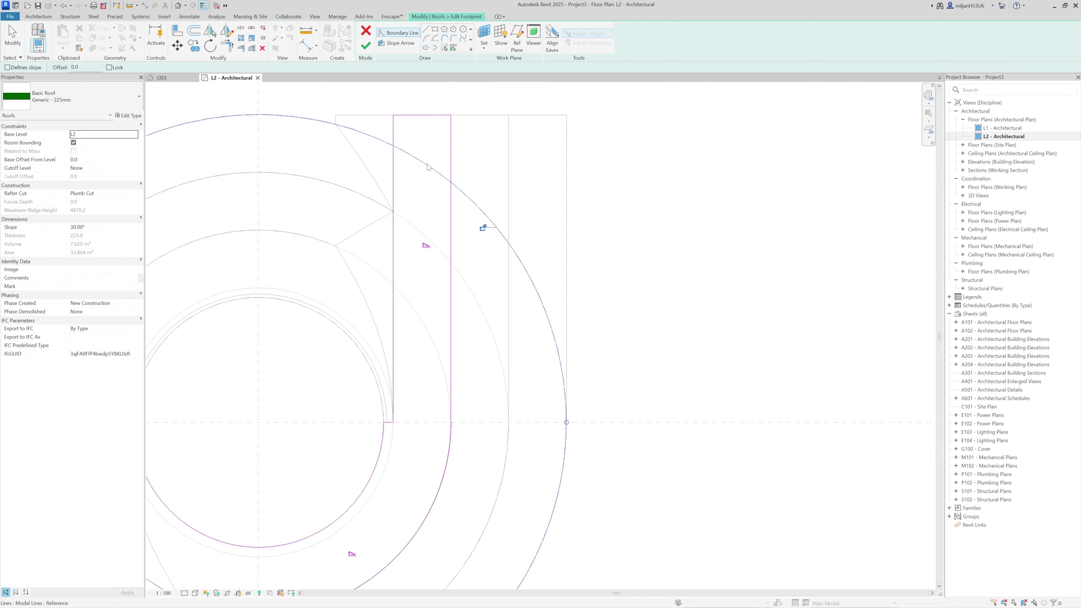
# Step: Trim the circle between the innermost strip's two vertical edges so the arm ends on the arc, and finish the roof
pyautogui.press('t')
pyautogui.press('r')
pyautogui.click(394, 168)
pyautogui.click(422, 162)
pyautogui.click(422, 162)
pyautogui.click(452, 187)
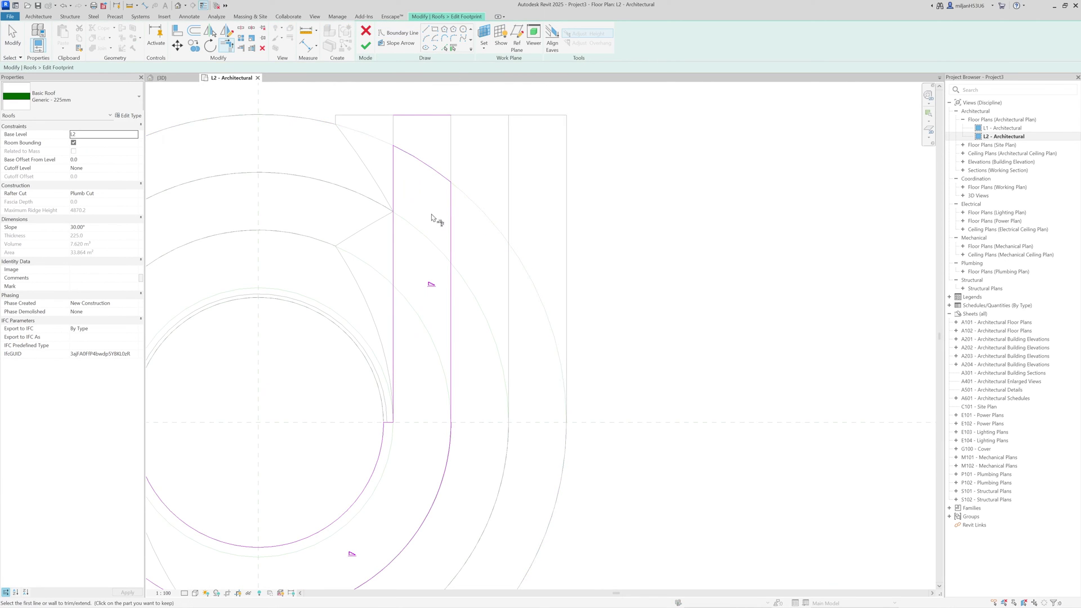
pyautogui.click(162, 78)
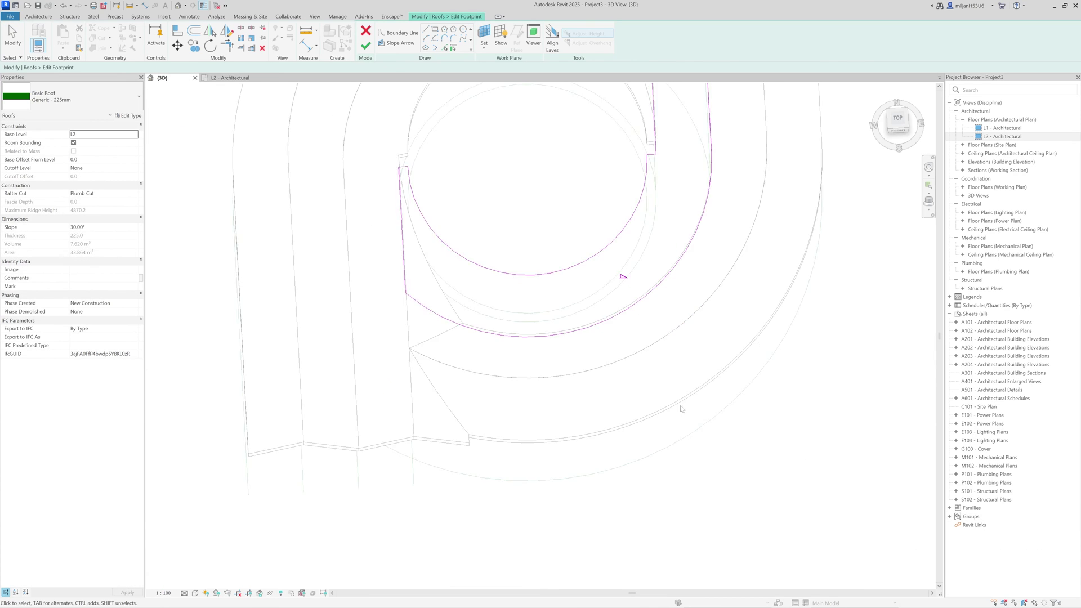
pyautogui.moveTo(606, 383)
pyautogui.keyDown('shift'); pyautogui.mouseDown(button='middle')
pyautogui.moveTo(528, 390)
pyautogui.moveTo(748, 309)
pyautogui.mouseUp(button='middle'); pyautogui.keyUp('shift')
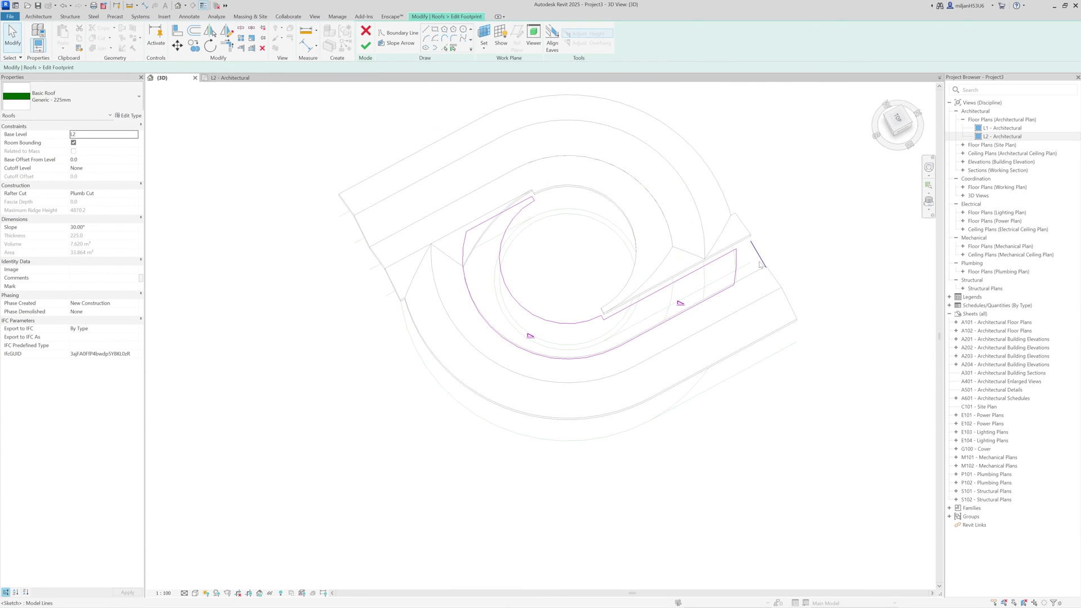
pyautogui.click(365, 46)
pyautogui.keyDown('shift'); pyautogui.moveTo(638, 370); pyautogui.dragTo(607, 475, button='middle'); pyautogui.keyUp('shift')
pyautogui.click(607, 476)
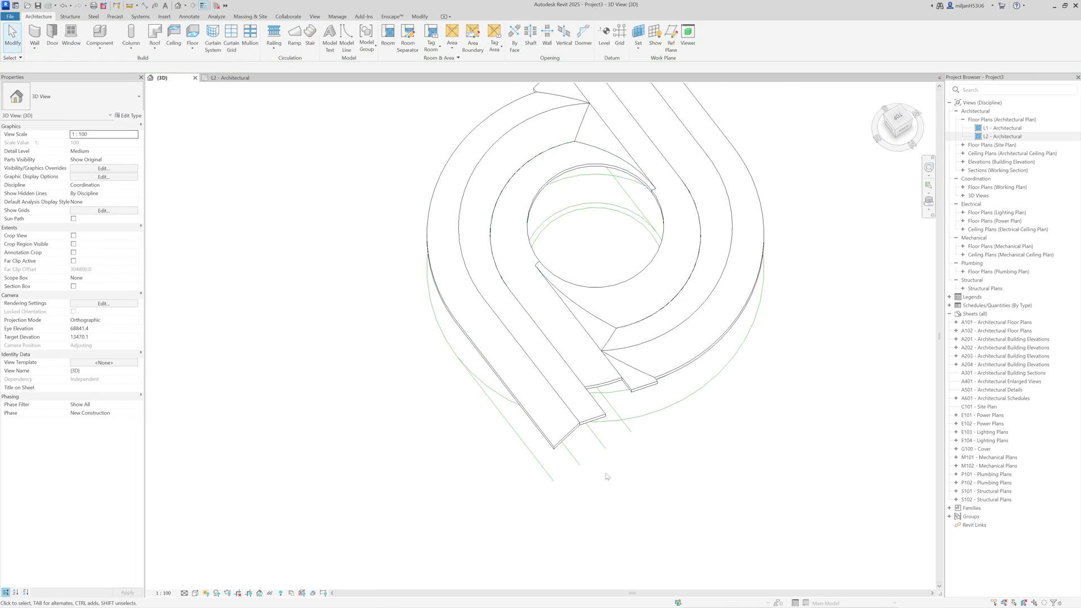
# Step: Edit the adjacent second roof strip's footprint in L2 and add the outermost circle's arc across its straight arm
pyautogui.scroll(3, 533, 411)
pyautogui.moveTo(534, 410)
pyautogui.keyDown('shift'); pyautogui.mouseDown(button='middle')
pyautogui.moveTo(433, 241)
pyautogui.moveTo(463, 282)
pyautogui.moveTo(624, 357)
pyautogui.moveTo(573, 409)
pyautogui.moveTo(478, 394)
pyautogui.mouseUp(button='middle'); pyautogui.keyUp('shift')
pyautogui.click(625, 359)
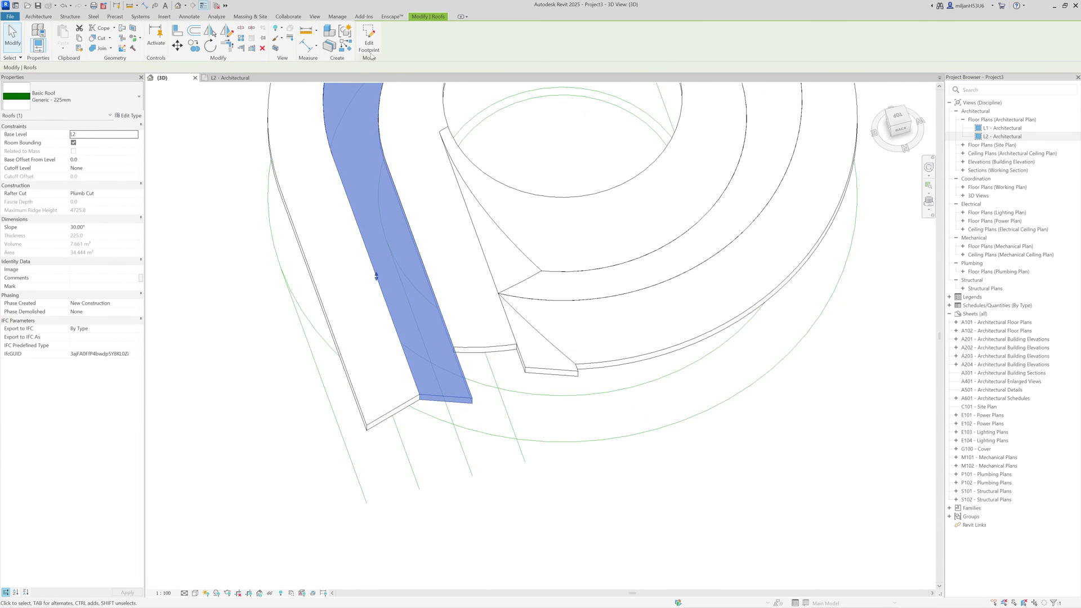
pyautogui.doubleClick(402, 195)
pyautogui.click(236, 78)
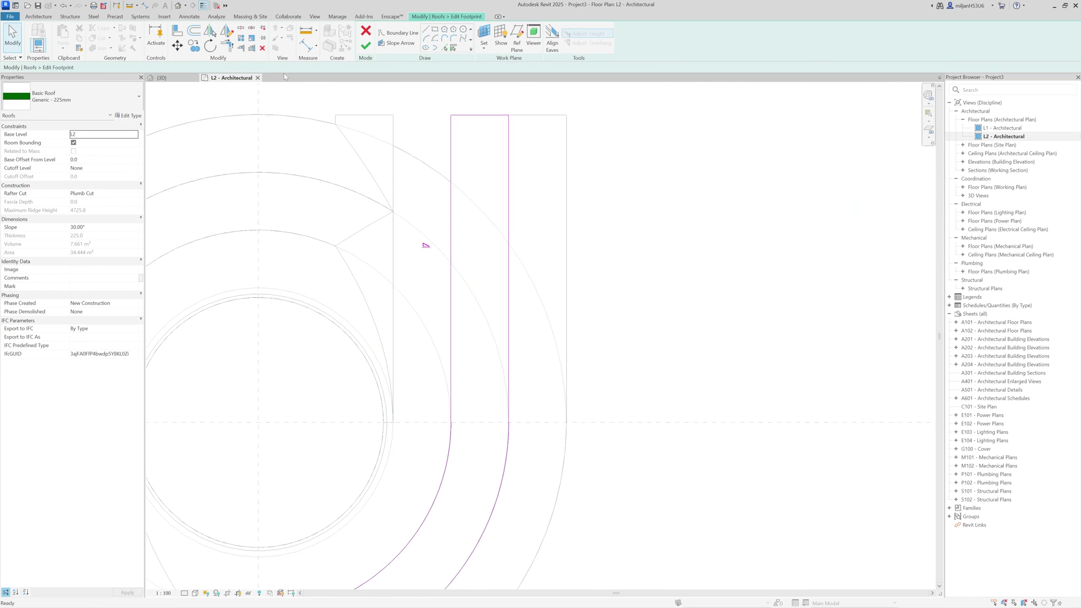
pyautogui.click(443, 177)
pyautogui.moveTo(462, 199); pyautogui.dragTo(445, 189, button='middle')
# Step: Trim the second strip's vertical edges to the arc, delete the leftover end line, and finish the roof
pyautogui.press('t')
pyautogui.press('r')
pyautogui.click(435, 203)
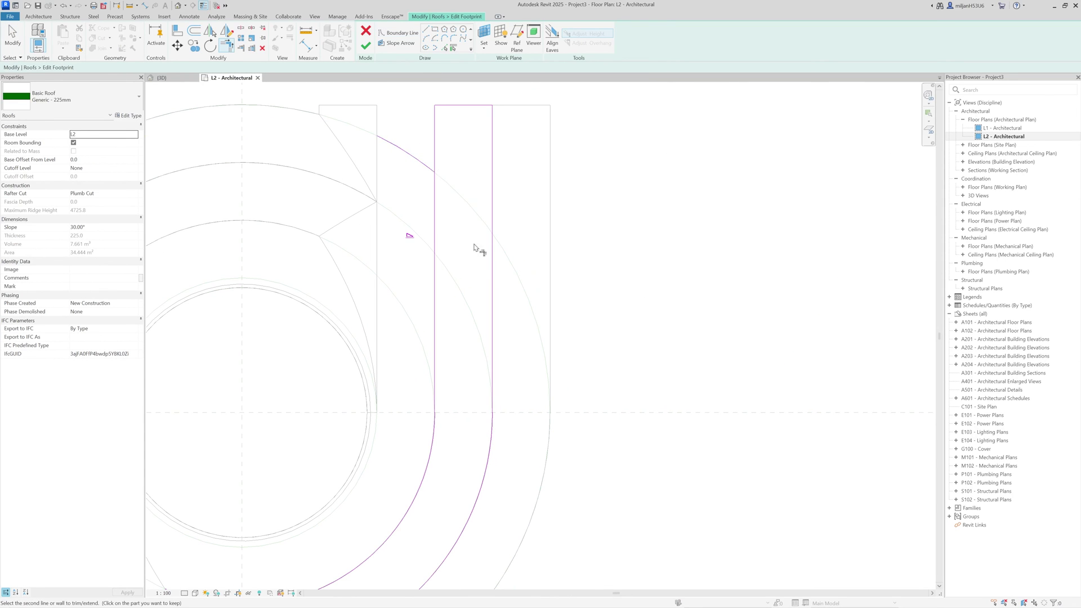
pyautogui.press('Escape')
pyautogui.click(463, 104)
pyautogui.press('Delete')
pyautogui.click(365, 46)
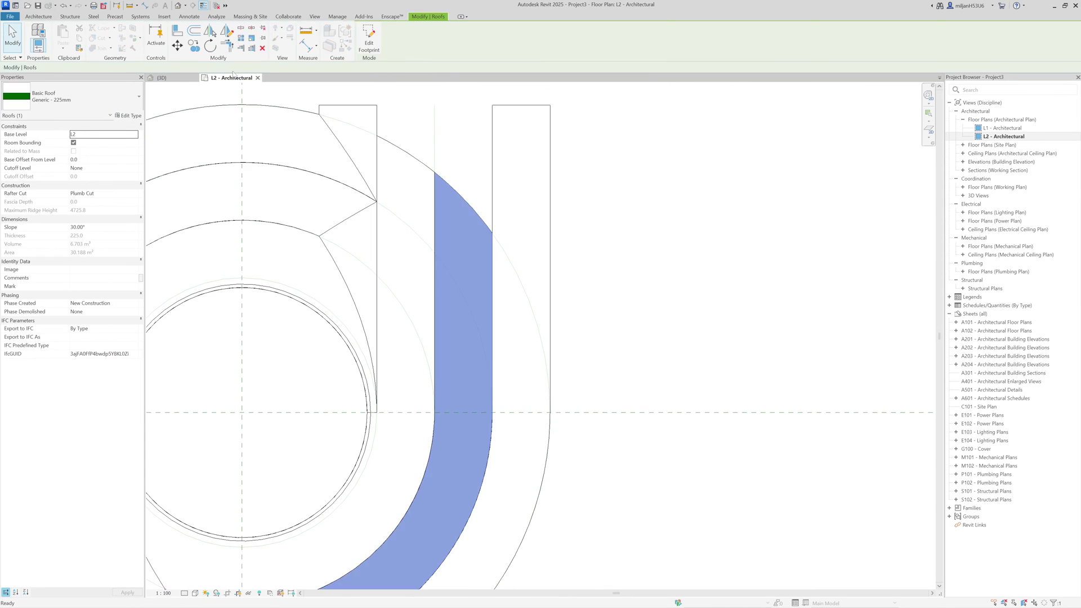
pyautogui.click(162, 78)
pyautogui.keyDown('shift'); pyautogui.moveTo(410, 268); pyautogui.dragTo(444, 263, button='middle'); pyautogui.keyUp('shift')
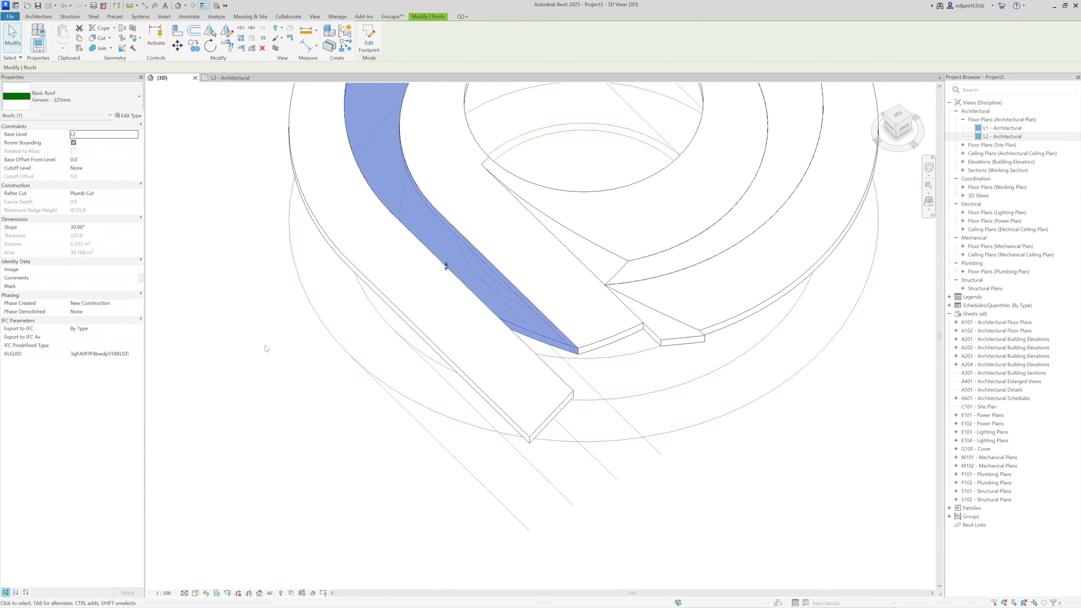
pyautogui.click(265, 348)
pyautogui.keyDown('shift'); pyautogui.moveTo(265, 347); pyautogui.dragTo(467, 406, button='middle'); pyautogui.keyUp('shift')
# Step: Edit the outermost strip's footprint in L2, extending its outer arc to the inner straight edge and removing the leftover lines
pyautogui.click(826, 281)
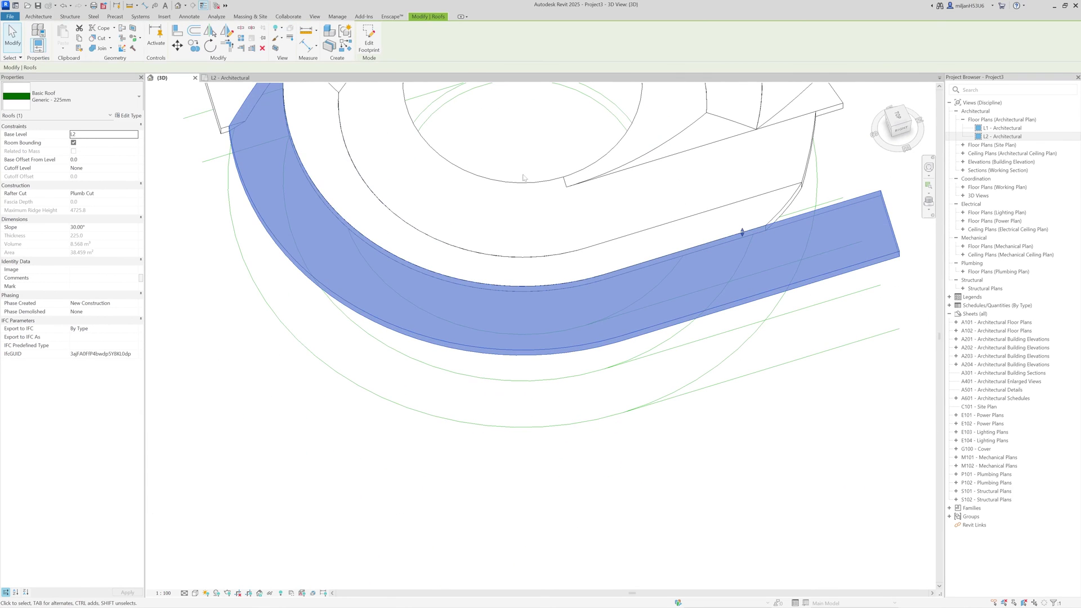
pyautogui.click(369, 45)
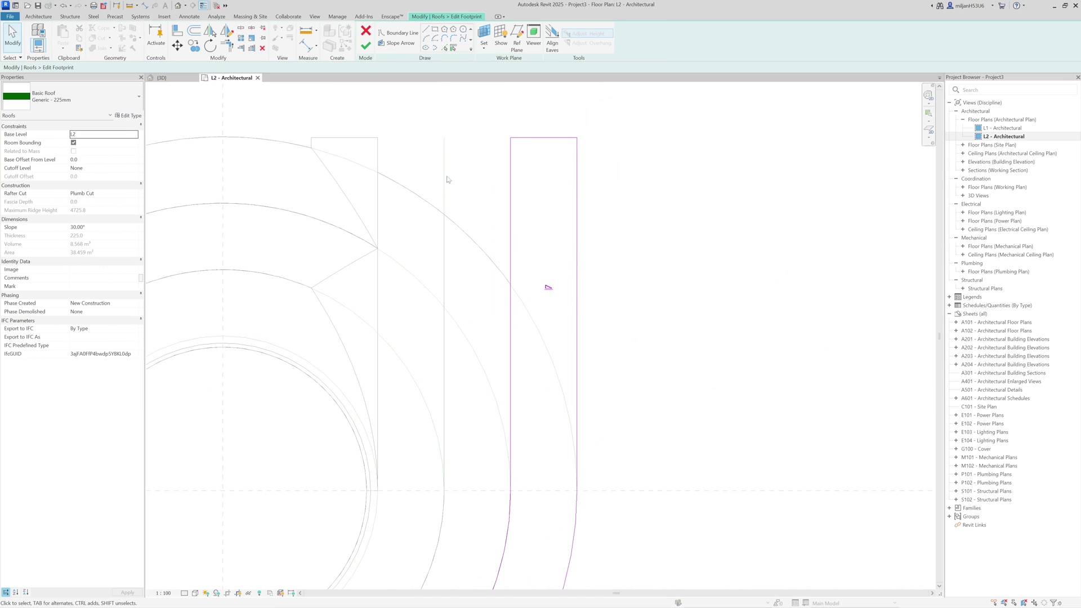
pyautogui.scroll(-1, 470, 164)
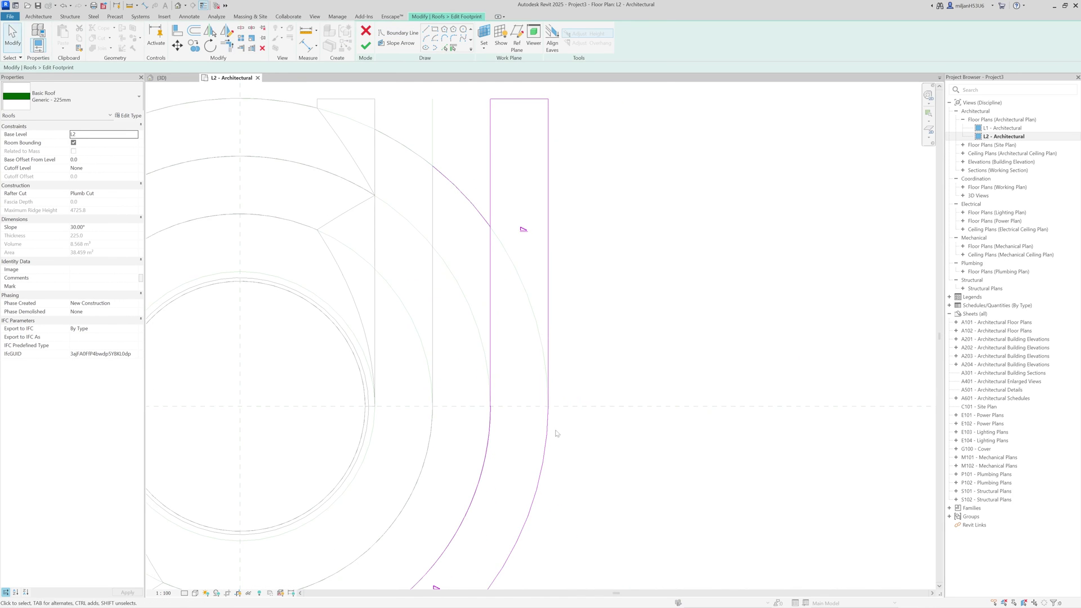
pyautogui.click(513, 269)
pyautogui.moveTo(511, 267); pyautogui.dragTo(490, 227)
pyautogui.click(471, 203)
pyautogui.press('Delete')
pyautogui.press('t')
pyautogui.press('r')
pyautogui.click(504, 246)
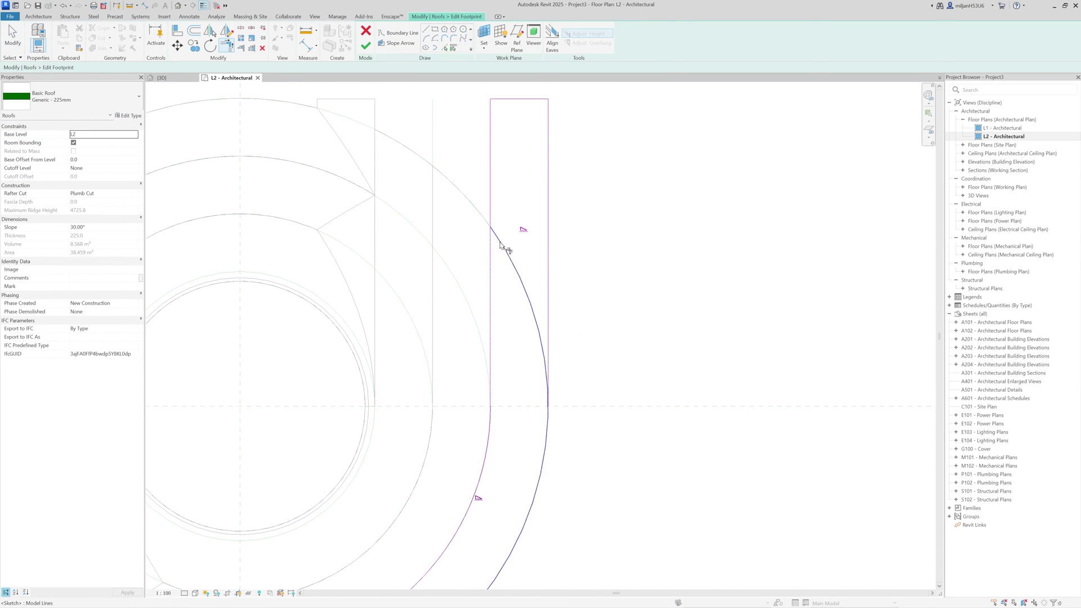
pyautogui.click(491, 262)
pyautogui.scroll(-2, 567, 292)
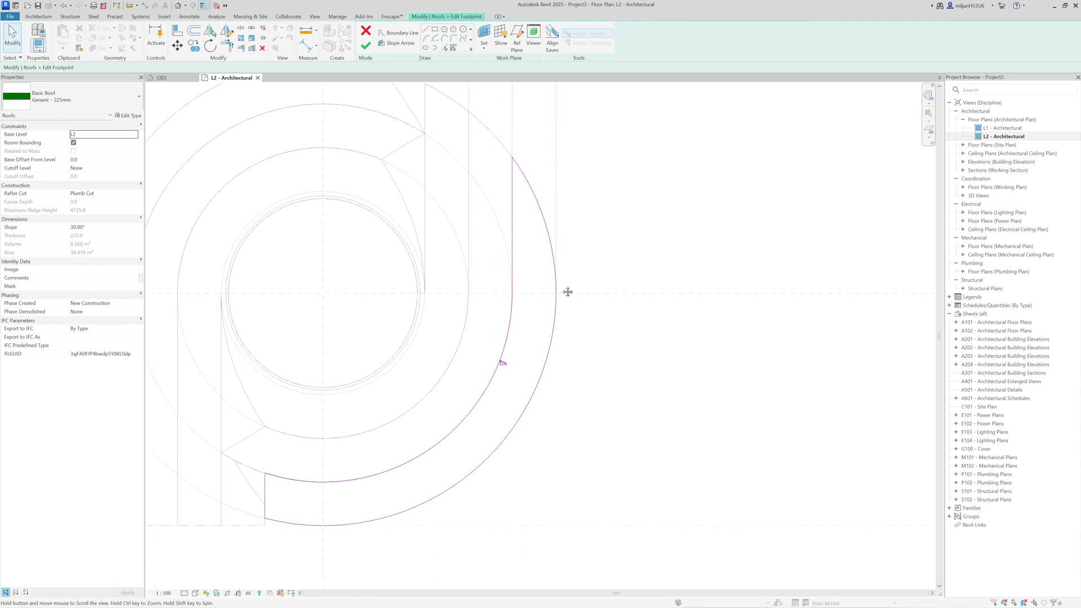
# Step: Finish the outermost strip's footprint edit in the 3D view
pyautogui.click(168, 78)
pyautogui.click(366, 45)
pyautogui.scroll(-1, 638, 423)
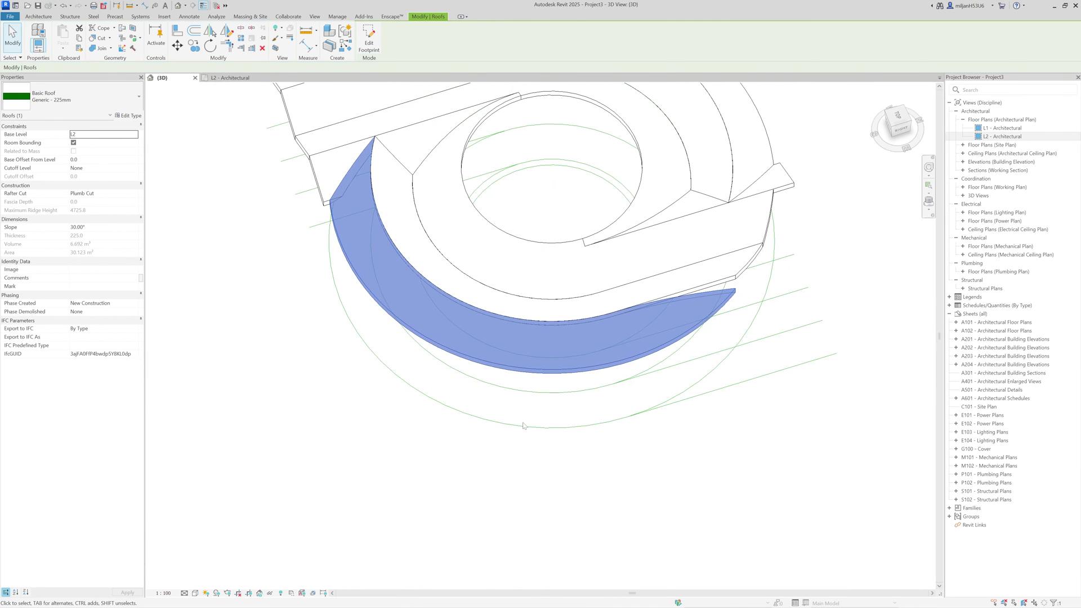
# Step: Try to make the straight inner edge of the outermost strip's footprint define a roof slope, and discard the sketch edits
pyautogui.click(371, 36)
pyautogui.click(648, 318)
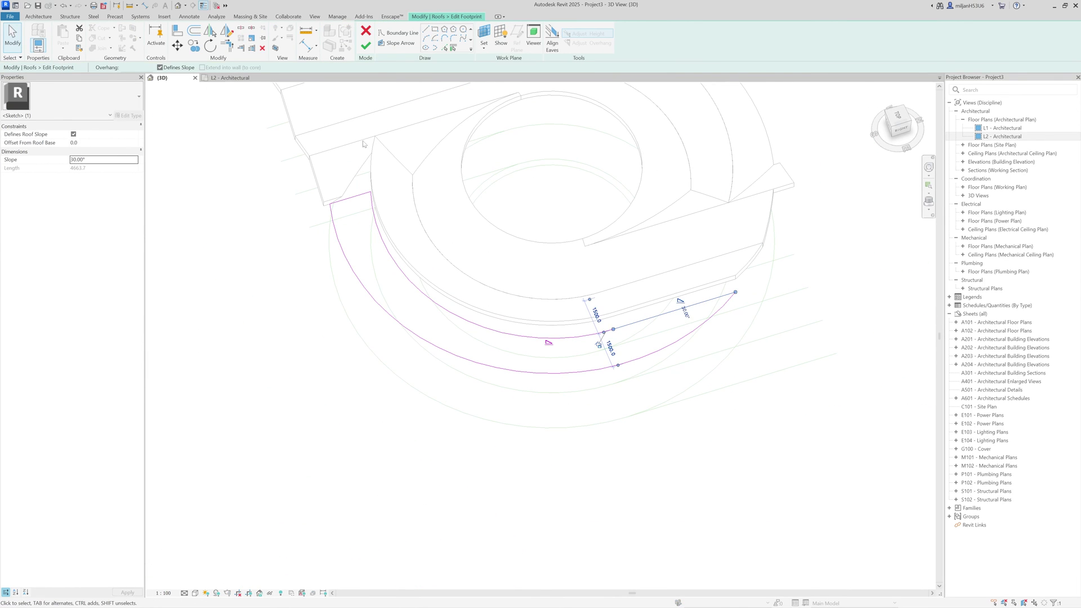
pyautogui.click(365, 46)
pyautogui.click(1060, 598)
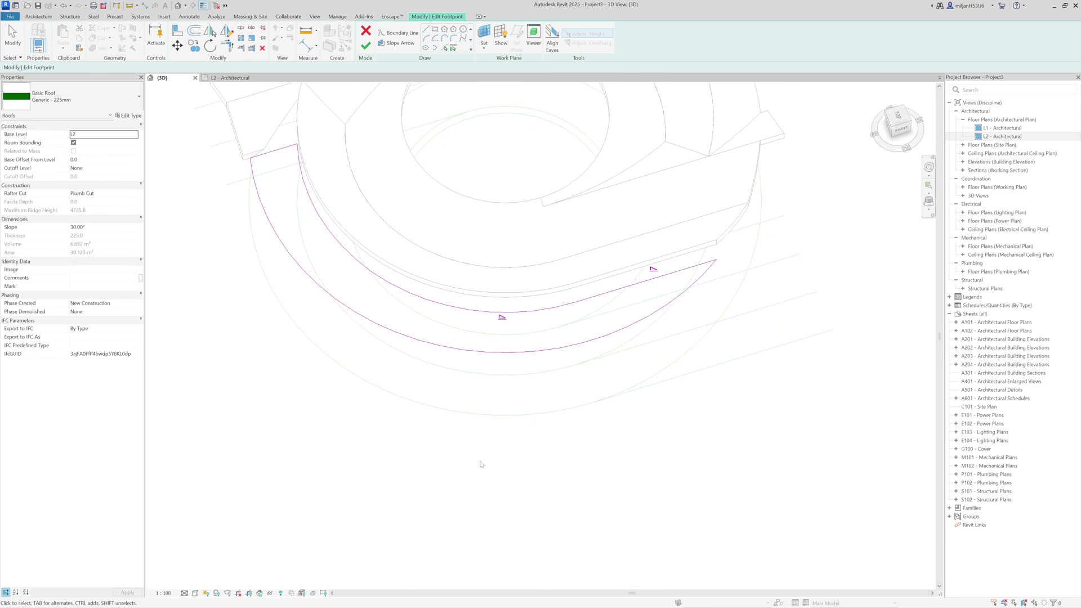
pyautogui.moveTo(481, 464)
pyautogui.keyDown('shift'); pyautogui.mouseDown(button='middle')
pyautogui.moveTo(582, 410)
pyautogui.moveTo(585, 321)
pyautogui.mouseUp(button='middle'); pyautogui.keyUp('shift')
pyautogui.click(366, 32)
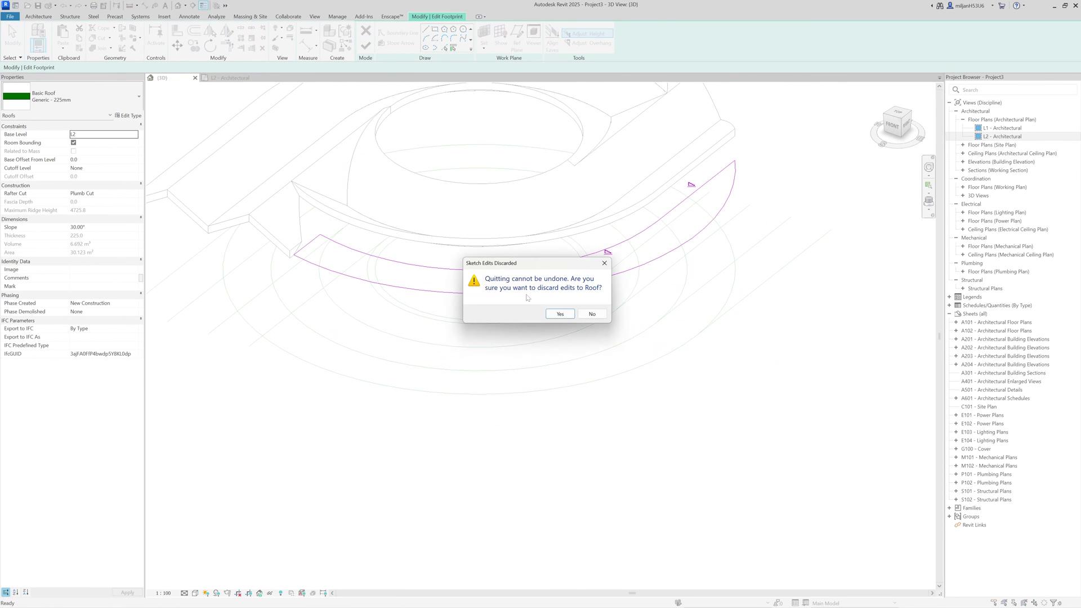
pyautogui.click(568, 318)
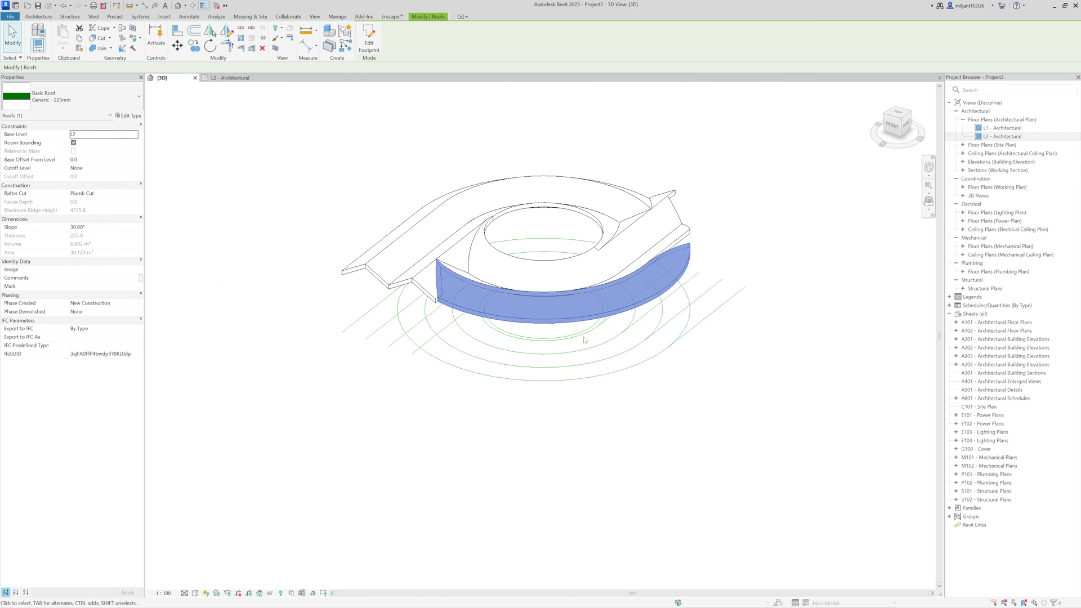
# Step: Undo the outermost strip's footprint changes so that it has its full straight arm again
pyautogui.click(188, 111)
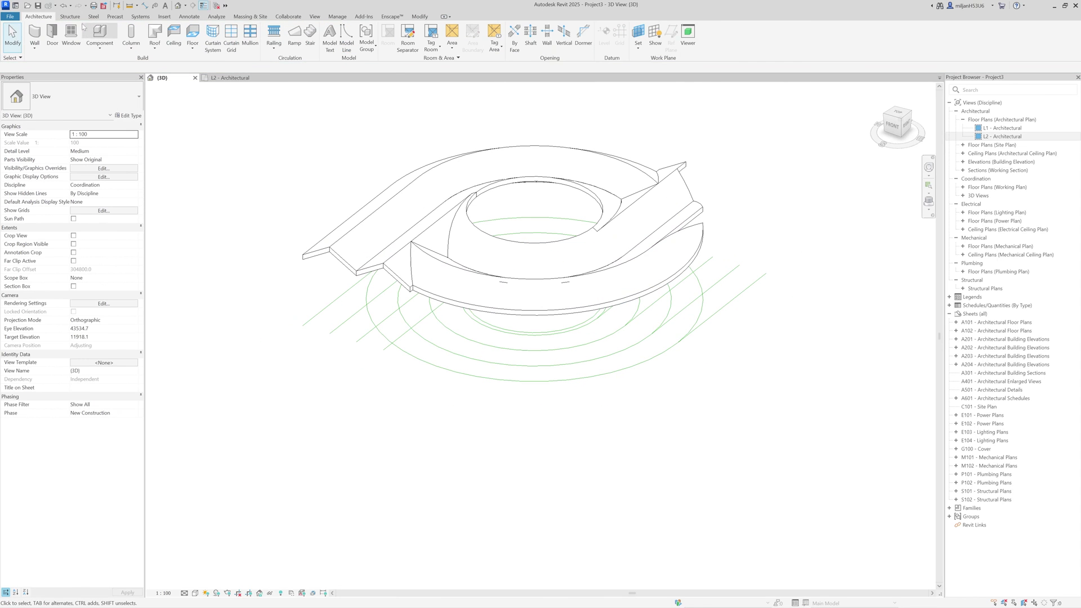
pyautogui.click(70, 5)
pyautogui.click(83, 156)
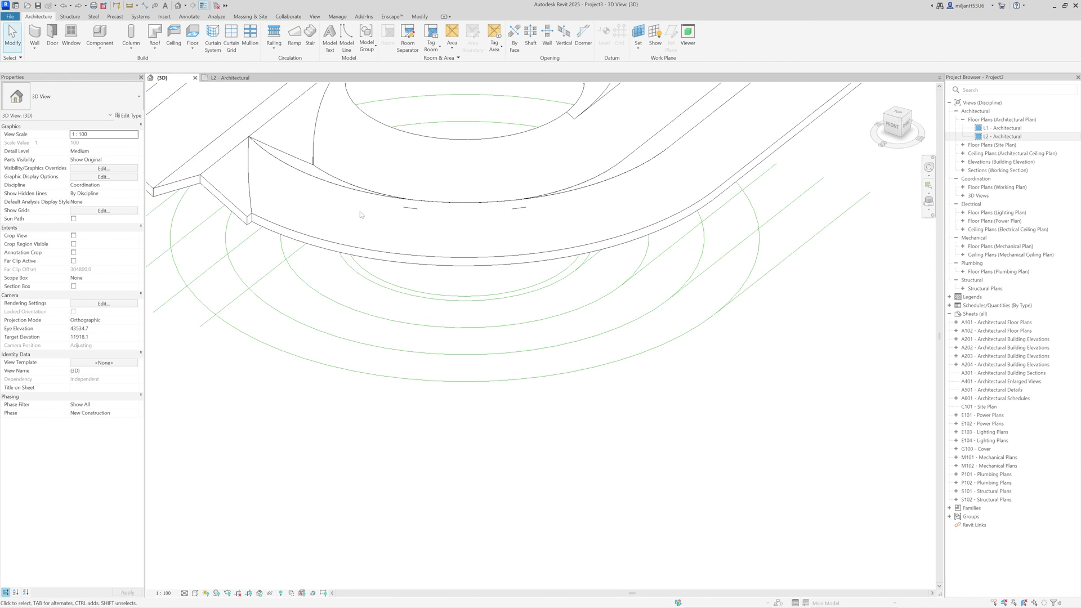
pyautogui.keyDown('shift'); pyautogui.moveTo(681, 274); pyautogui.dragTo(648, 375, button='middle'); pyautogui.keyUp('shift')
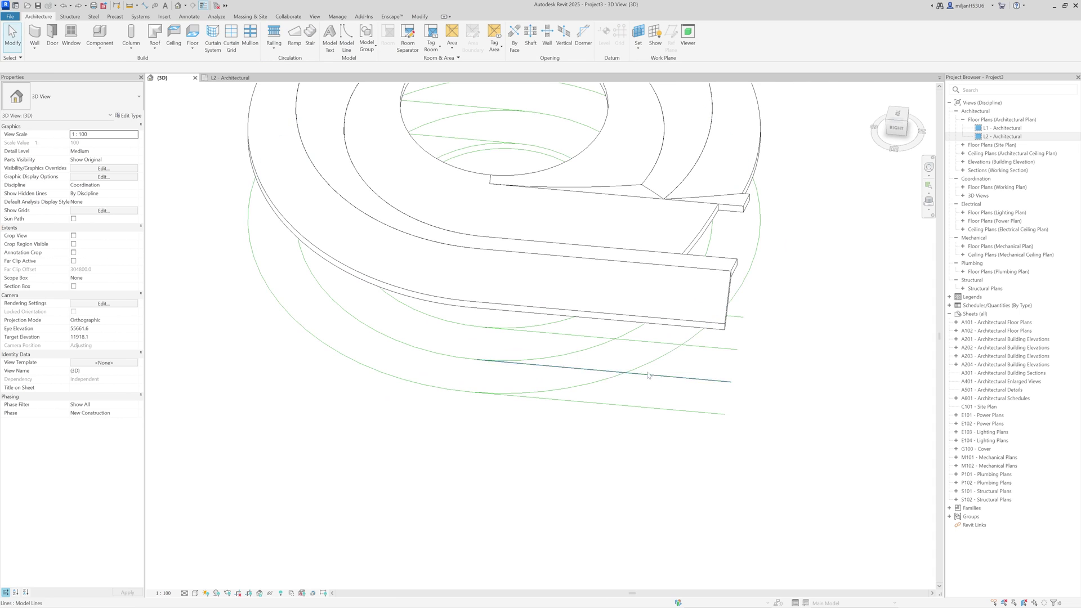
pyautogui.doubleClick(629, 284)
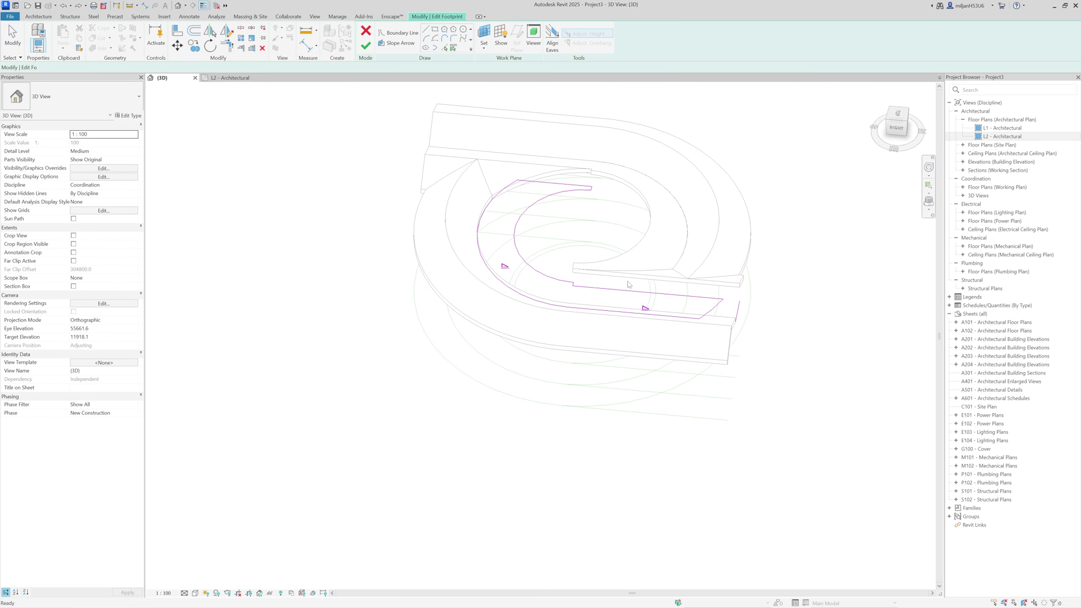
pyautogui.click(366, 31)
pyautogui.click(560, 315)
pyautogui.moveTo(536, 454)
pyautogui.keyDown('shift'); pyautogui.mouseDown(button='middle')
pyautogui.moveTo(371, 480)
pyautogui.moveTo(338, 462)
pyautogui.mouseUp(button='middle'); pyautogui.keyUp('shift')
pyautogui.click(274, 400)
pyautogui.keyDown('shift'); pyautogui.moveTo(275, 401); pyautogui.dragTo(312, 395, button='middle'); pyautogui.keyUp('shift')
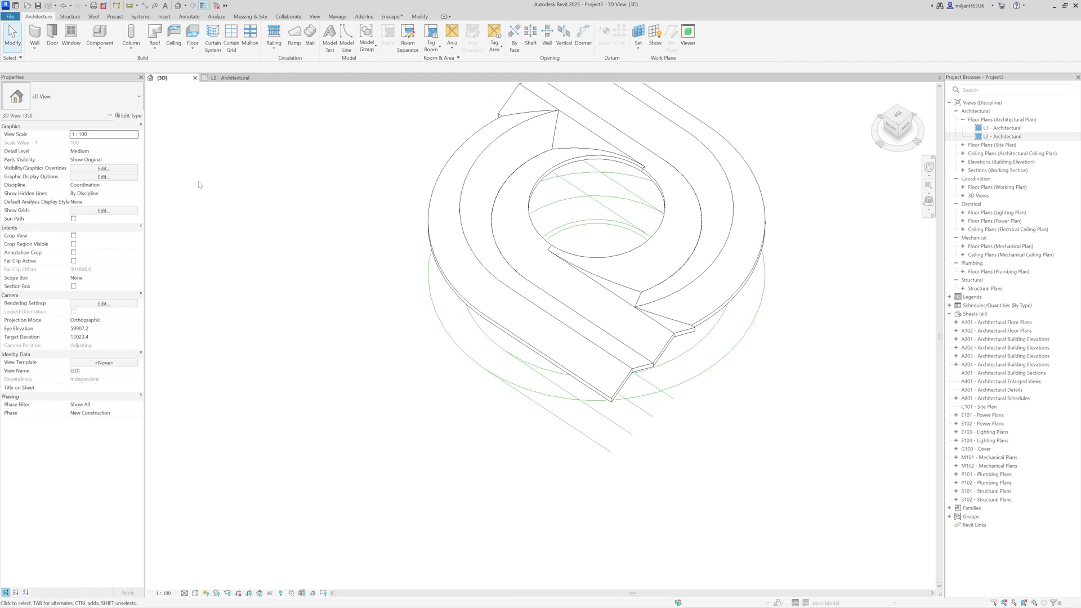
# Step: Start a shaft opening in the L2 plan and sketch an 8000 mm radius circle around the roof's centre
pyautogui.click(227, 78)
pyautogui.scroll(-3, 473, 273)
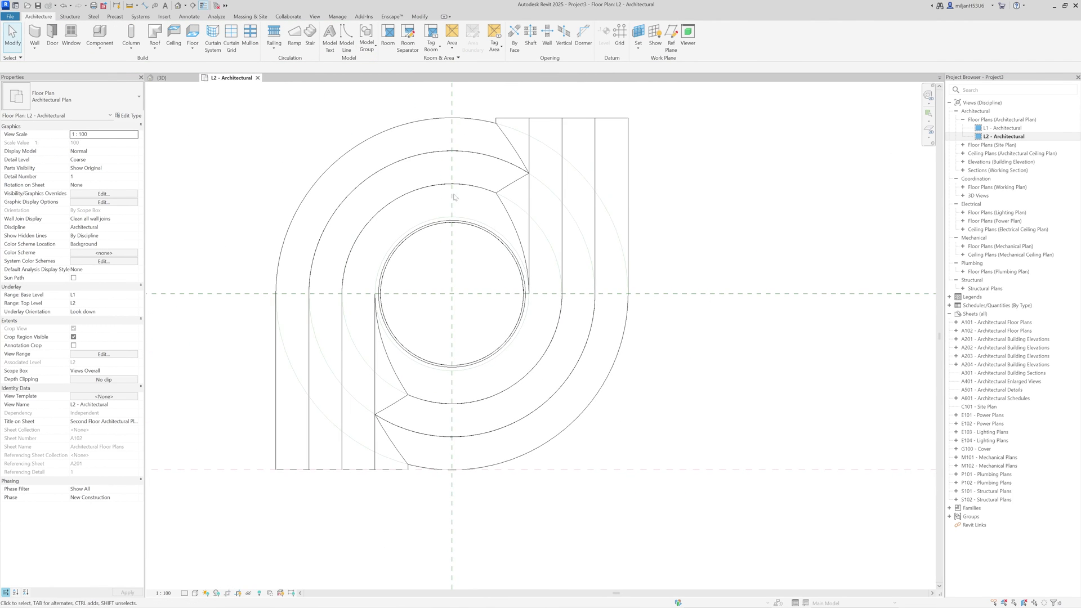
pyautogui.click(531, 40)
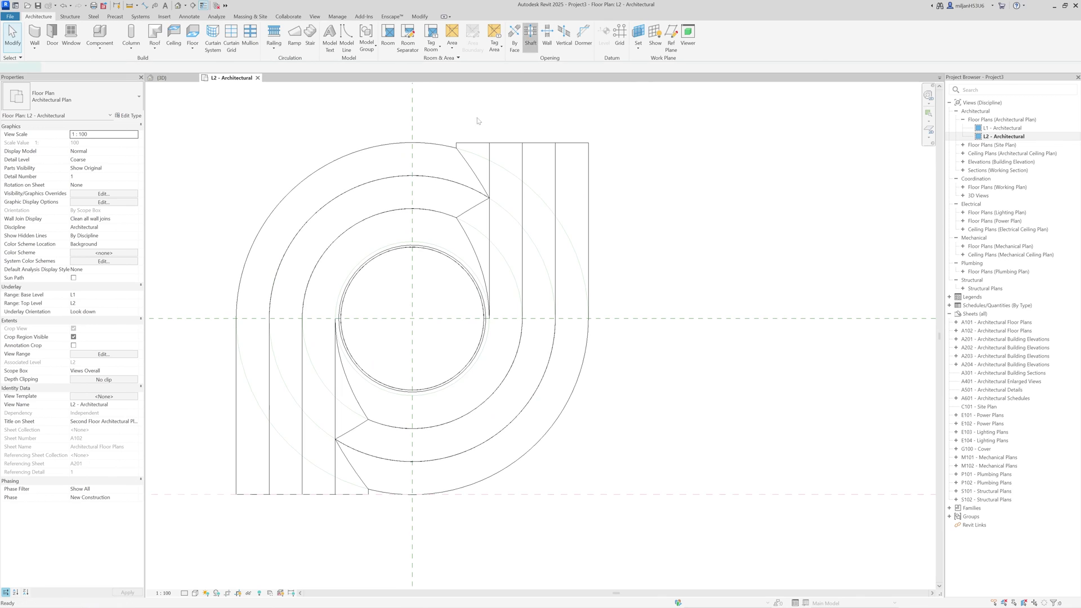
pyautogui.moveTo(241, 312); pyautogui.dragTo(333, 208, button='middle')
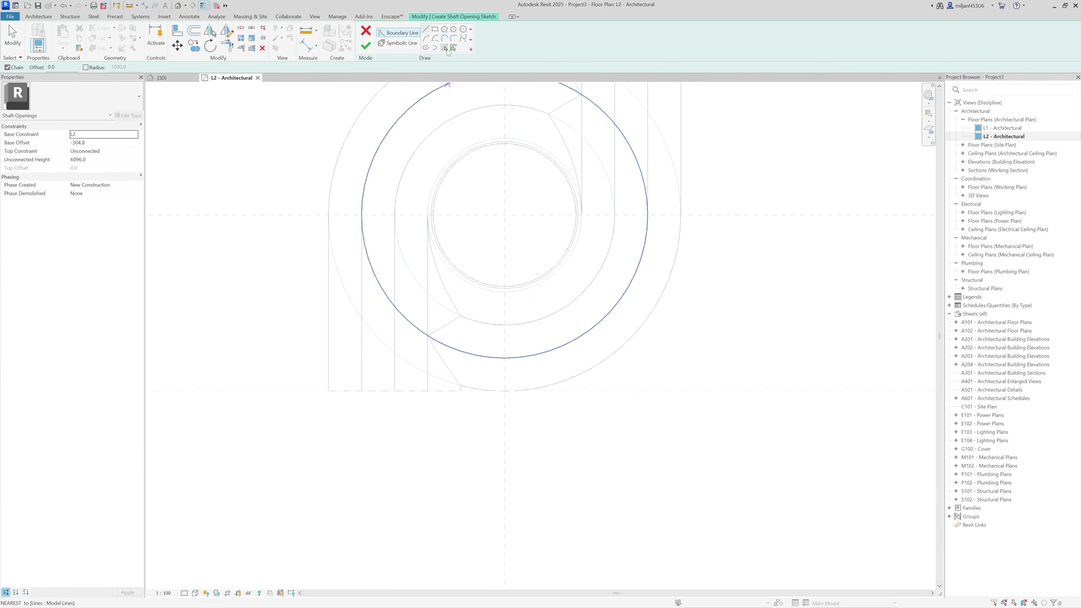
pyautogui.click(504, 216)
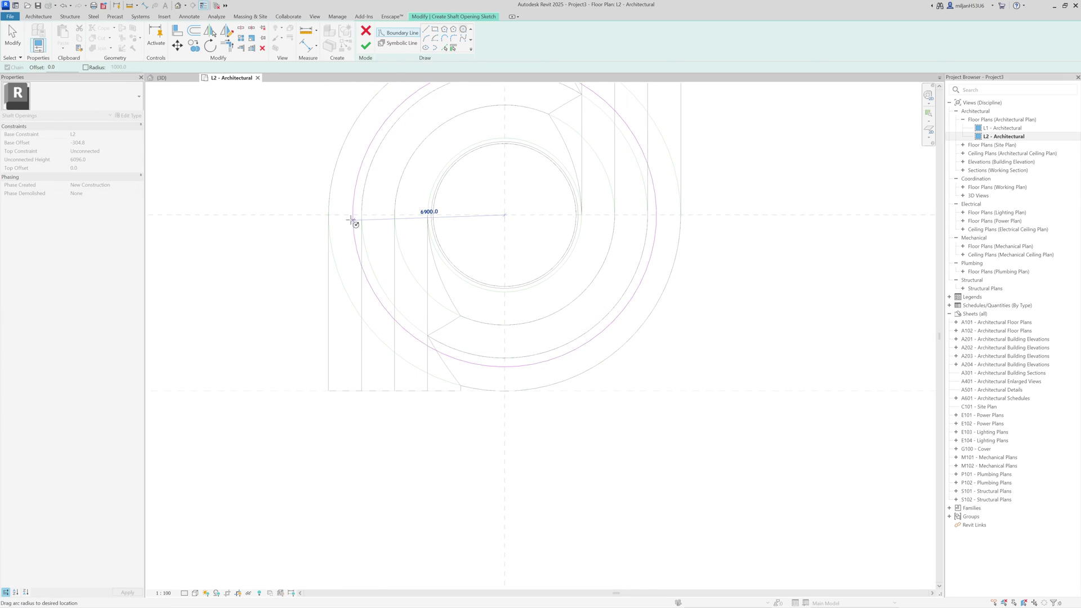
pyautogui.click(330, 216)
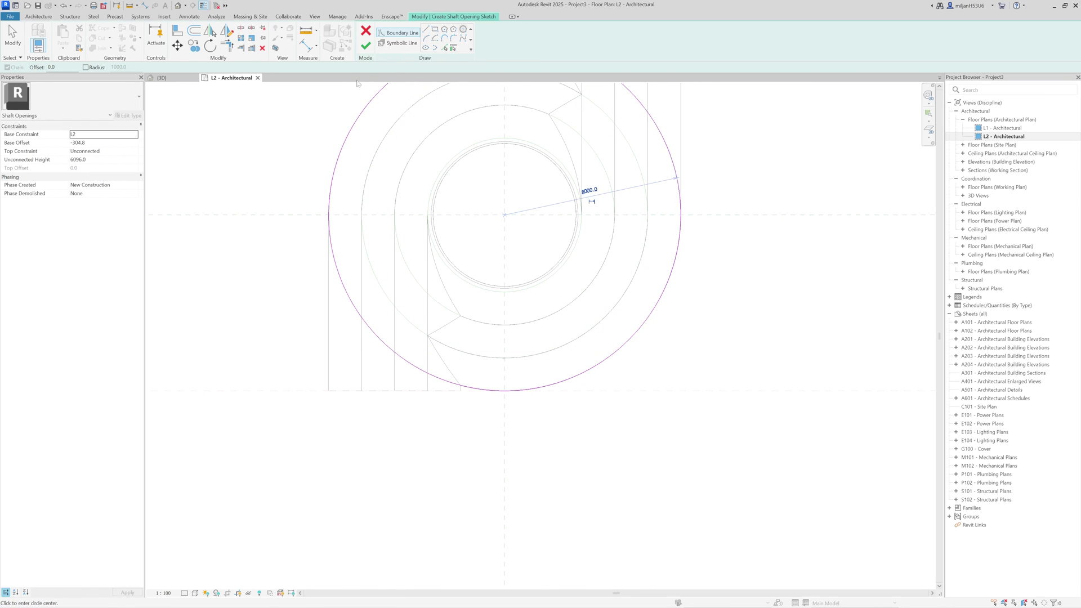
# Step: Sketch shaft boundary lines from the circle's lowest point, about 2000 mm downward and horizontally past the outer edge of the lower-left arm
pyautogui.press('l')
pyautogui.press('i')
pyautogui.click(504, 390)
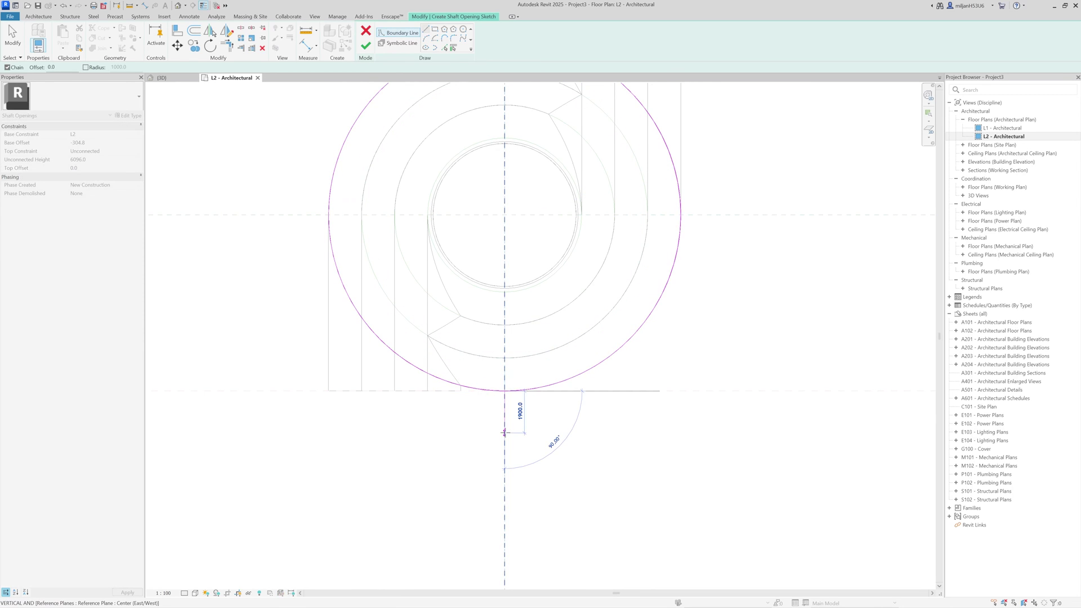
pyautogui.click(505, 435)
pyautogui.click(289, 435)
pyautogui.scroll(1, 289, 435)
pyautogui.rightClick(290, 435)
pyautogui.click(310, 437)
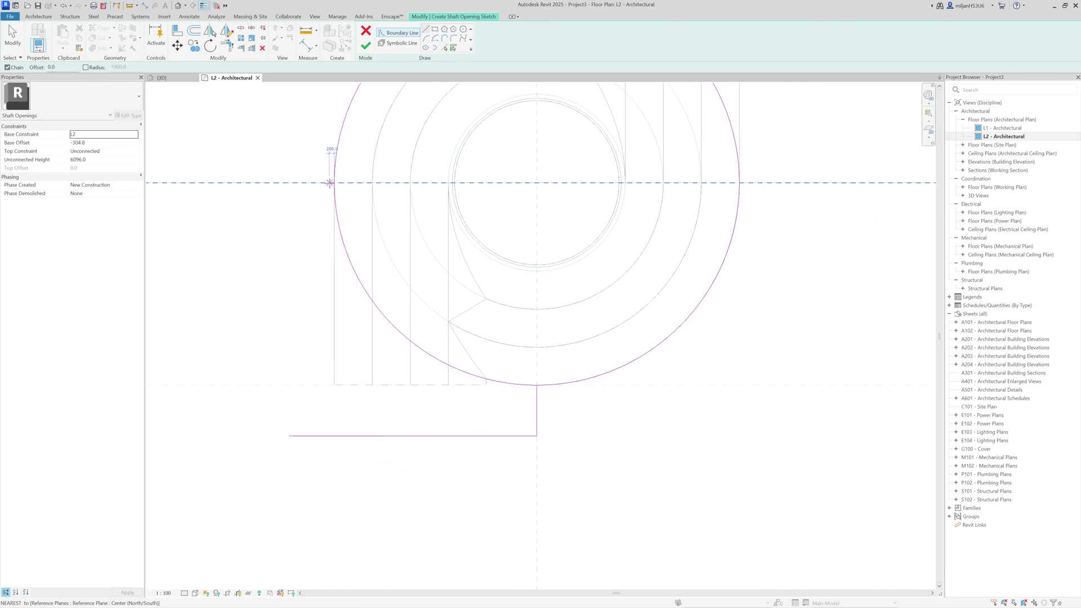
# Step: Sketch boundary lines 2000 mm outward from the circle's leftmost point and 5000 mm down, and trim them to the horizontal line's corner
pyautogui.click(335, 182)
pyautogui.click(284, 182)
pyautogui.click(284, 309)
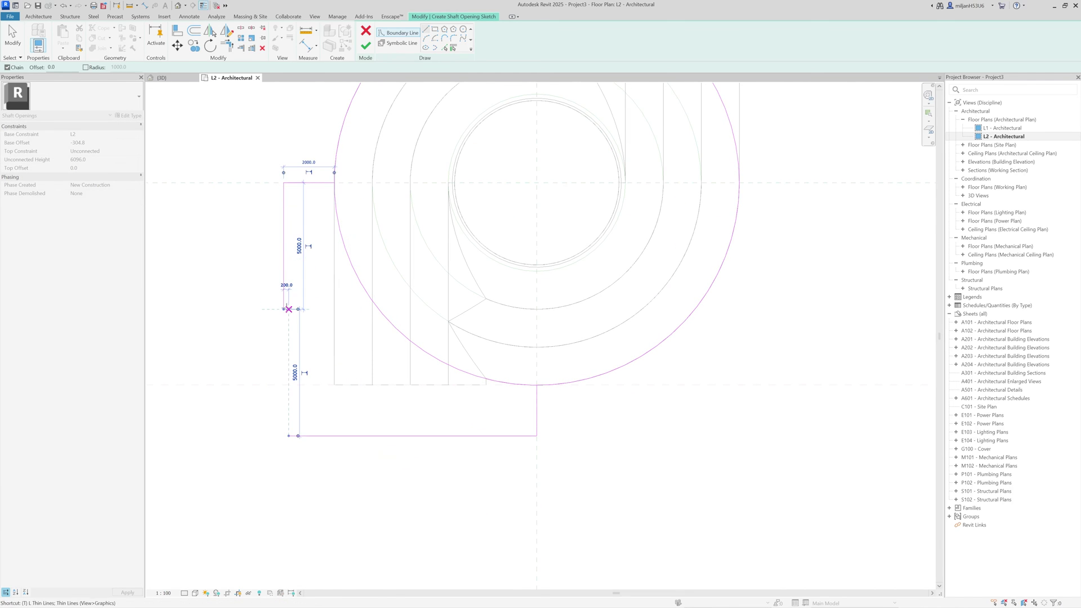
pyautogui.press('t')
pyautogui.press('r')
pyautogui.click(285, 307)
pyautogui.click(315, 436)
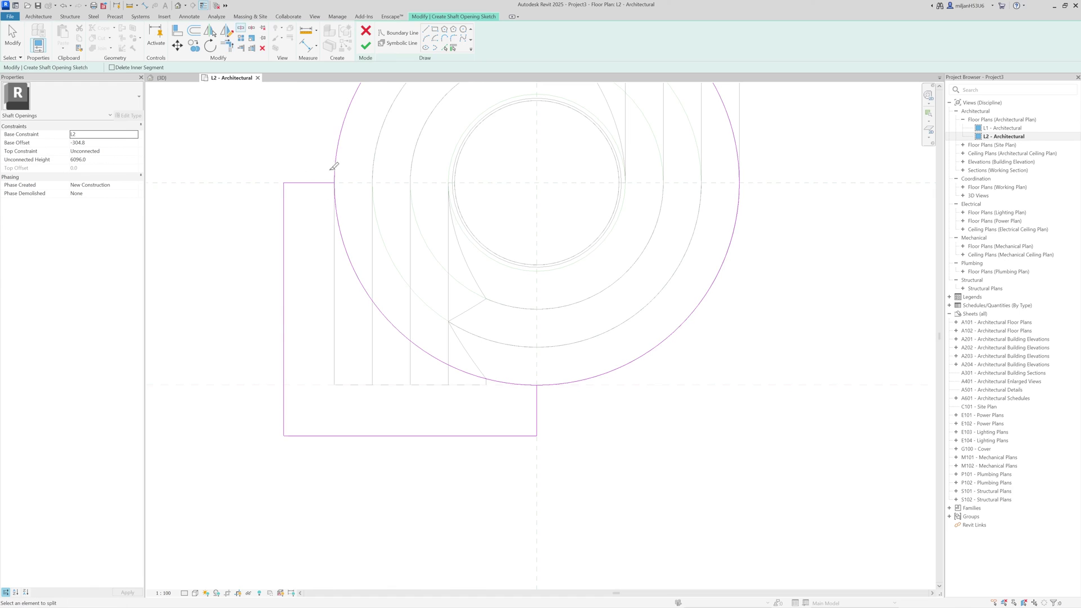
# Step: Split the circle, delete the part away from the lower-left arm, and trim the remaining arc to close the shaft boundary
pyautogui.press('Escape')
pyautogui.click(596, 376)
pyautogui.press('Delete')
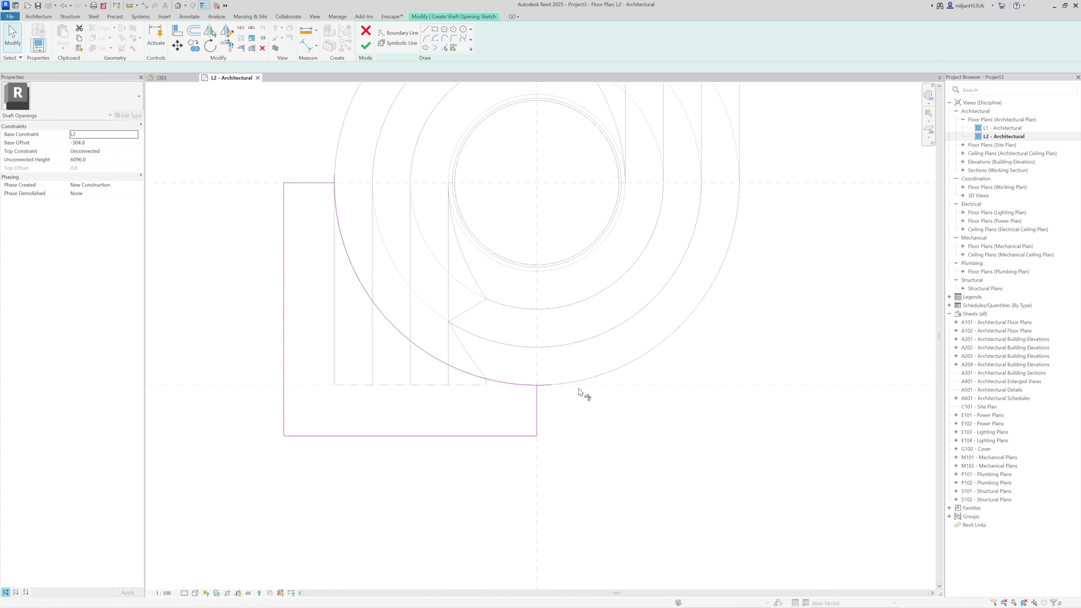
pyautogui.press('t')
pyautogui.press('r')
# Step: Finish the shaft opening in the 3D view to cut off the protruding arm, unjoining the conflicting roof elements
pyautogui.click(163, 78)
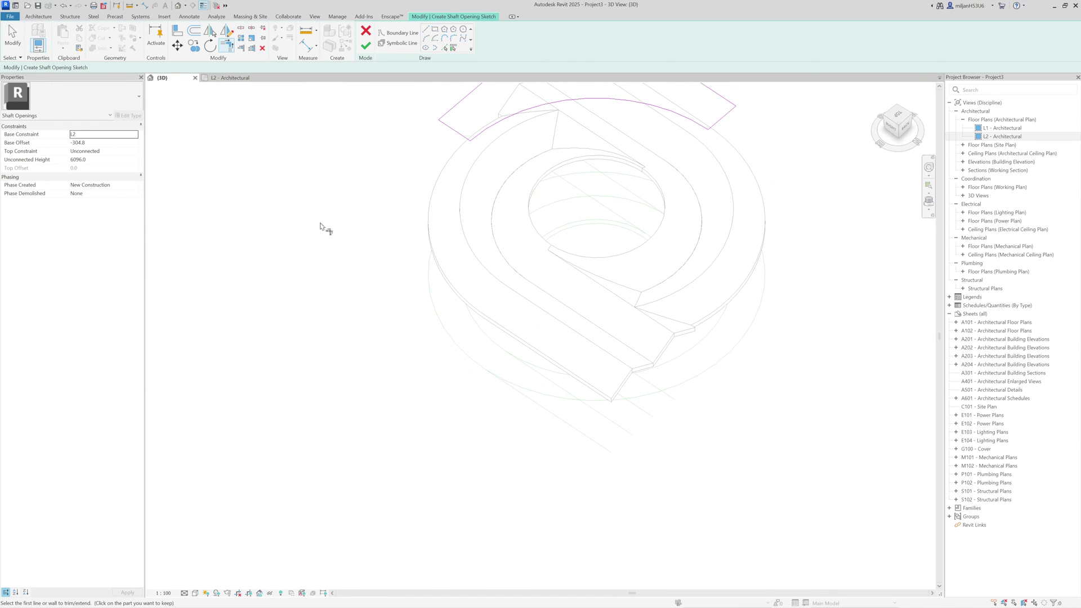
pyautogui.moveTo(584, 329)
pyautogui.keyDown('shift'); pyautogui.mouseDown(button='middle')
pyautogui.moveTo(296, 314)
pyautogui.moveTo(640, 265)
pyautogui.moveTo(543, 442)
pyautogui.moveTo(415, 343)
pyautogui.mouseUp(button='middle'); pyautogui.keyUp('shift')
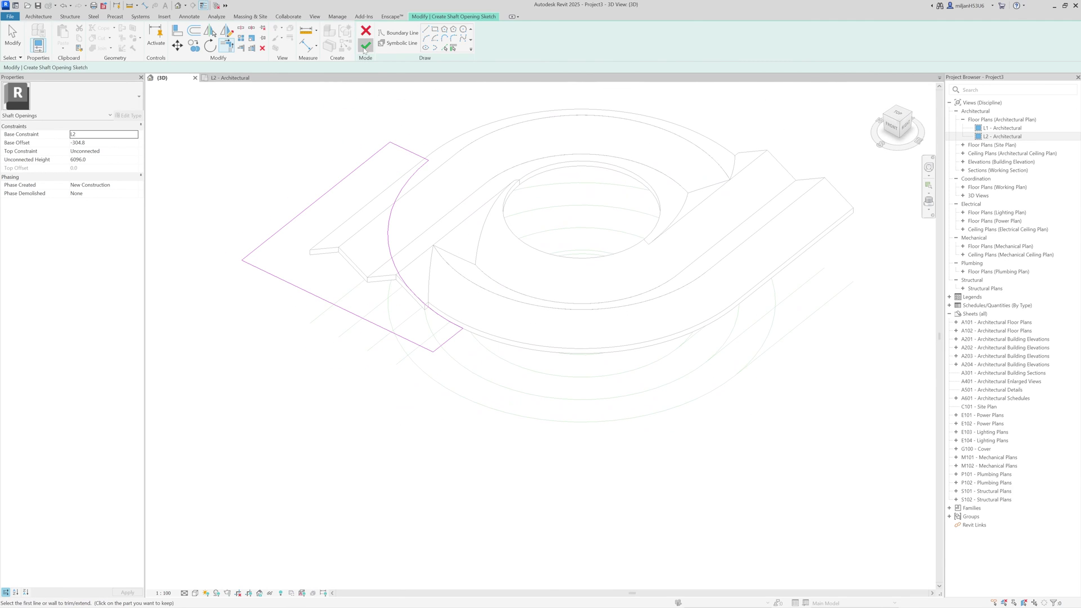
pyautogui.click(364, 46)
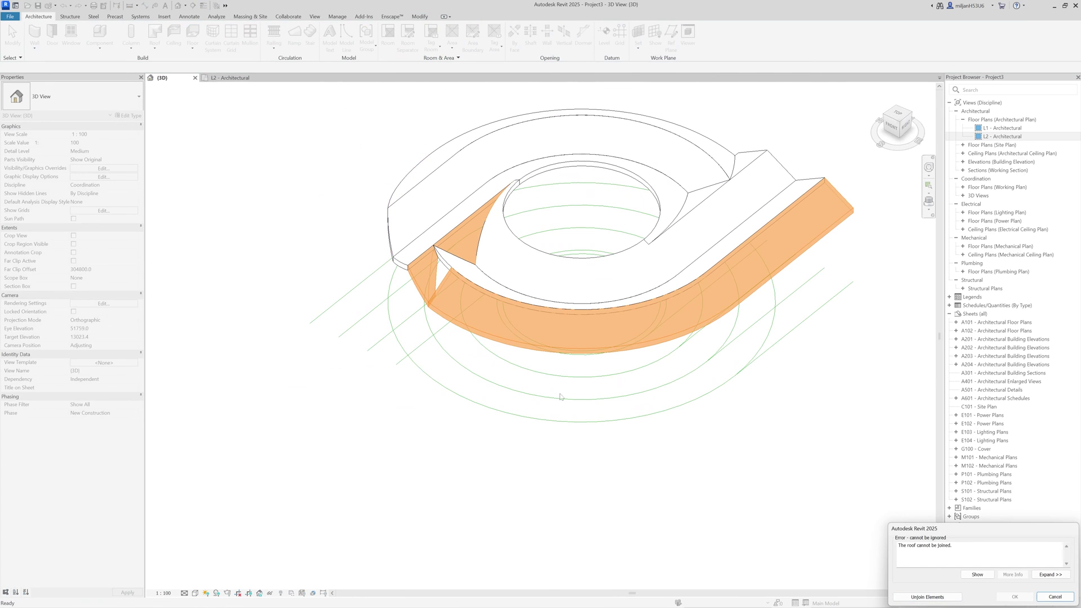
pyautogui.click(921, 597)
pyautogui.scroll(6, 441, 367)
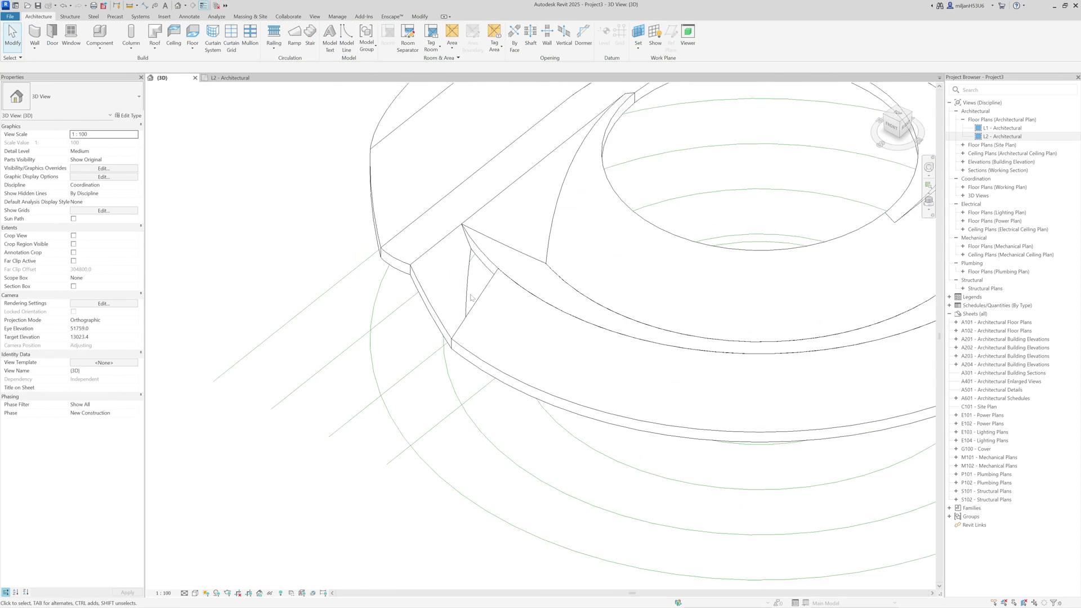
pyautogui.scroll(-5, 440, 367)
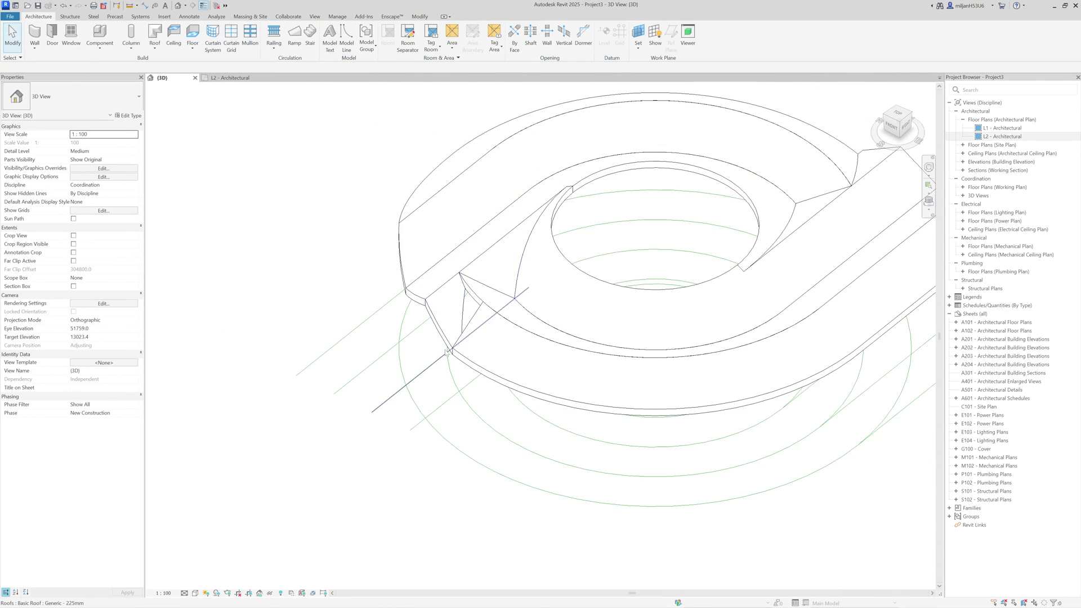
pyautogui.keyDown('shift'); pyautogui.moveTo(413, 369); pyautogui.dragTo(316, 478, button='middle'); pyautogui.keyUp('shift')
pyautogui.click(507, 355)
pyautogui.click(316, 477)
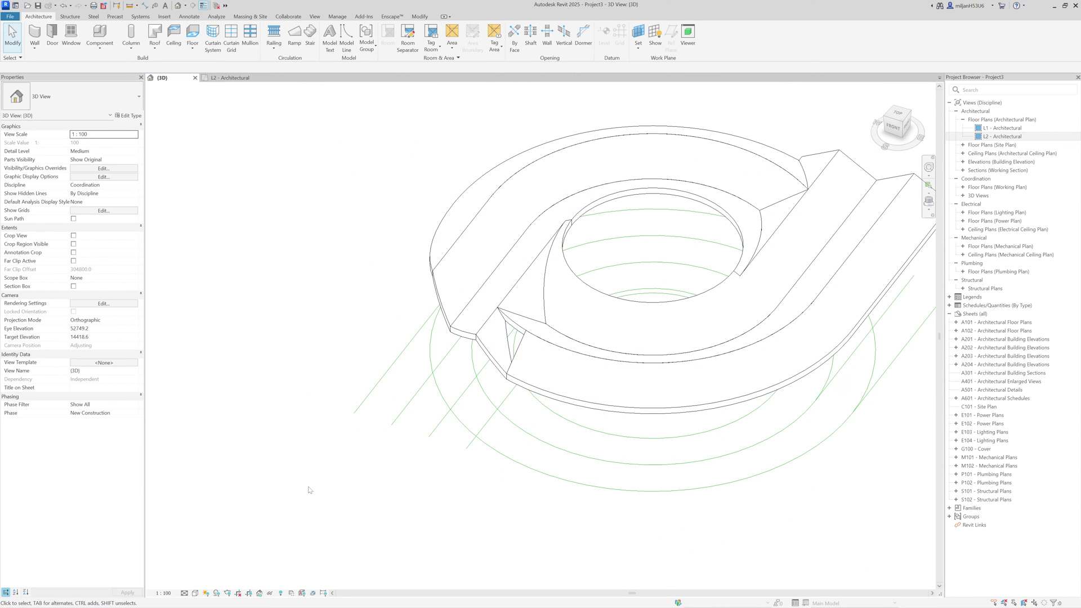
# Step: Add a model line in L2 along the curved joint at the upper strip's end, and set the visual style to Wireframe
pyautogui.click(230, 78)
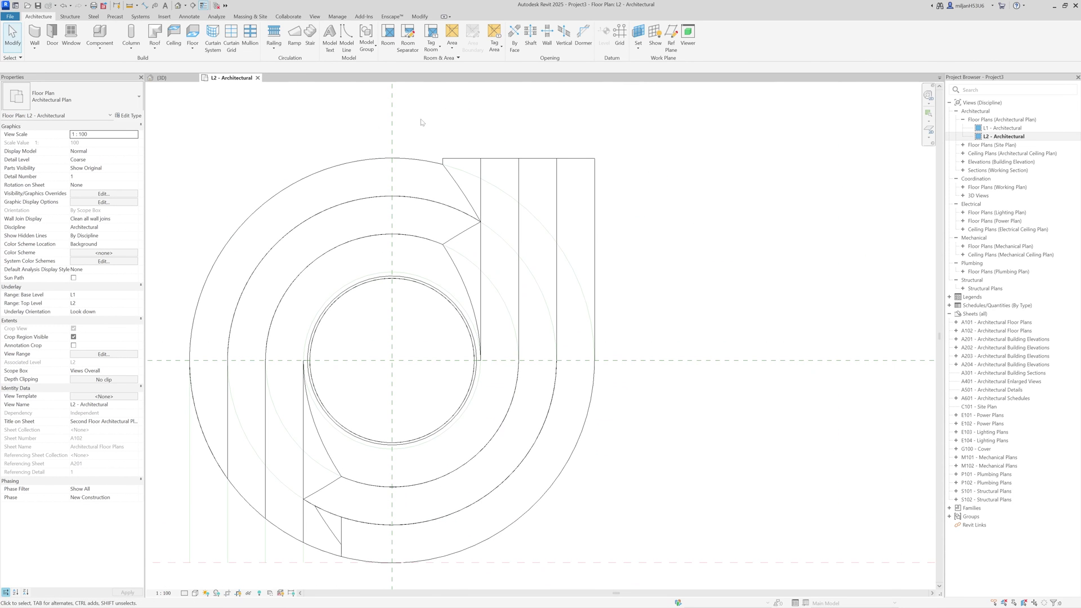
pyautogui.press('i')
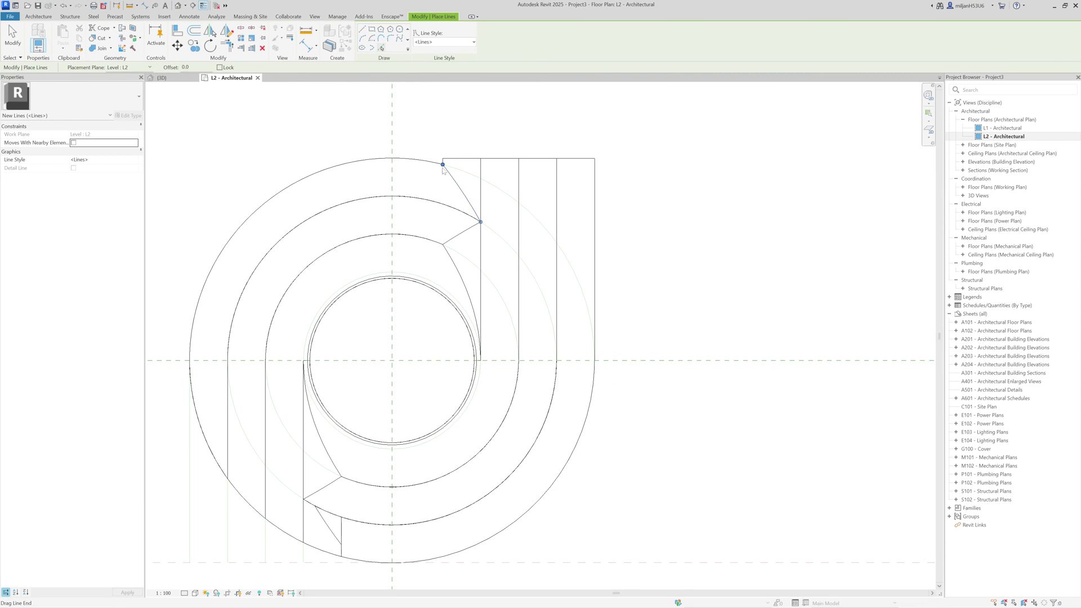
pyautogui.moveTo(456, 216); pyautogui.dragTo(450, 199, button='middle')
pyautogui.press('Escape')
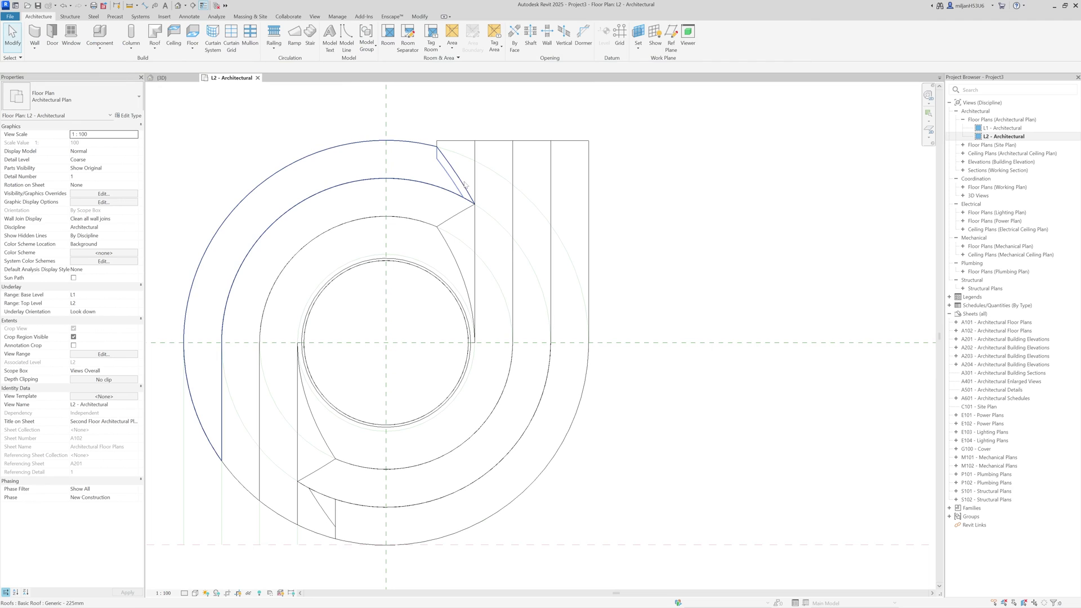
pyautogui.click(197, 595)
pyautogui.click(217, 542)
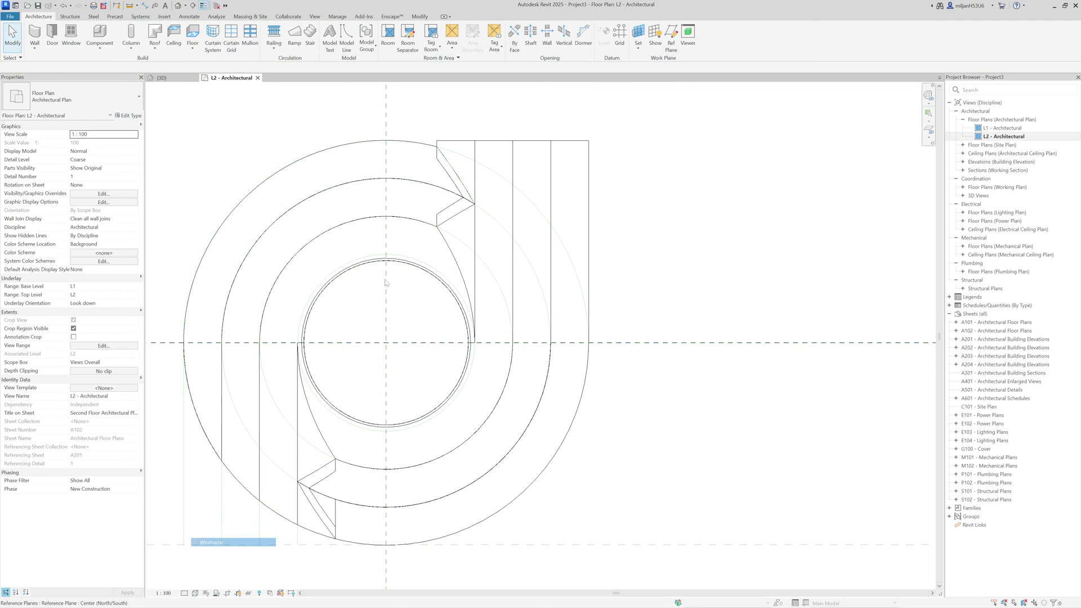
# Step: Rotate the curved model line about the circles' centre onto the matching joint at the lower-left arm
pyautogui.click(458, 176)
pyautogui.moveTo(440, 270); pyautogui.dragTo(437, 247, button='middle')
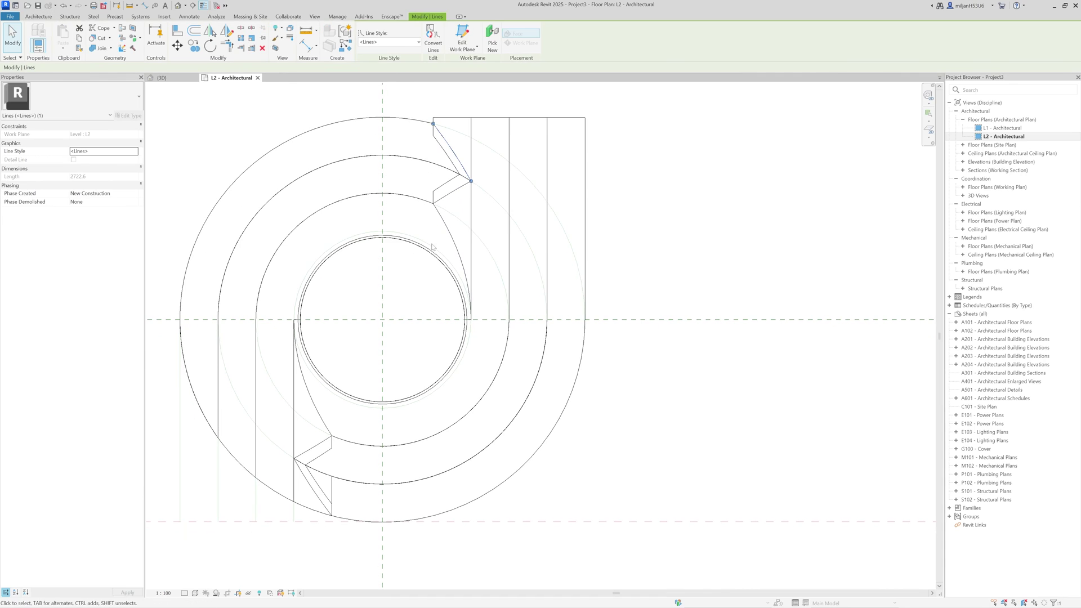
pyautogui.press('r')
pyautogui.press('o')
pyautogui.click(161, 67)
pyautogui.click(383, 320)
pyautogui.click(366, 284)
pyautogui.press('Return')
# Step: Isolate the rotated curve and the outermost lower strip in L2, and open that strip's footprint for editing
pyautogui.scroll(5, 319, 392)
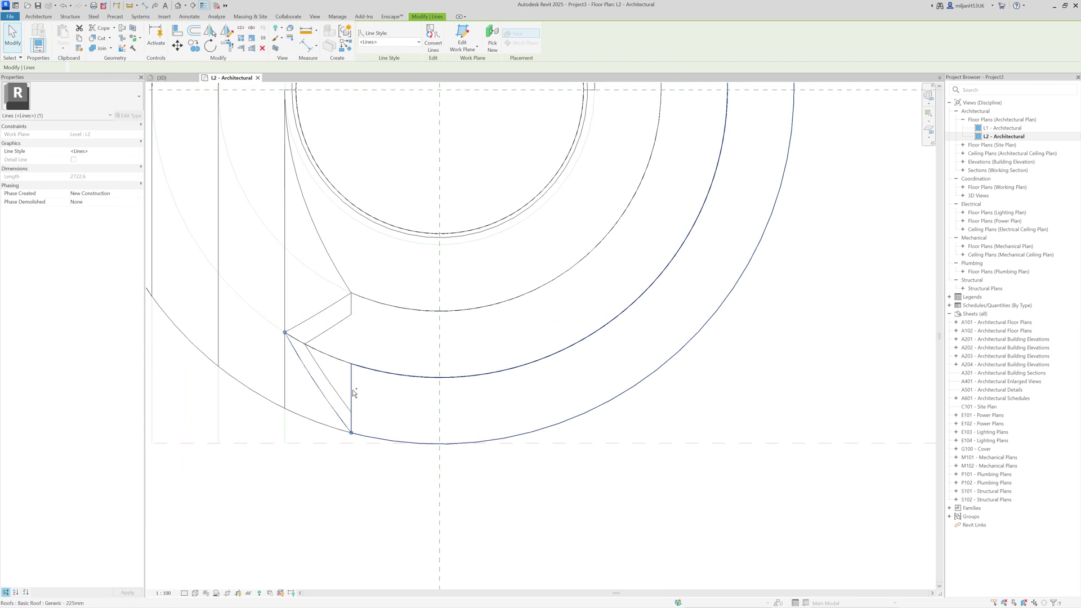
pyautogui.keyDown('ctrl'); pyautogui.click(352, 389); pyautogui.keyUp('ctrl')
pyautogui.press('h')
pyautogui.press('i')
pyautogui.click(335, 480)
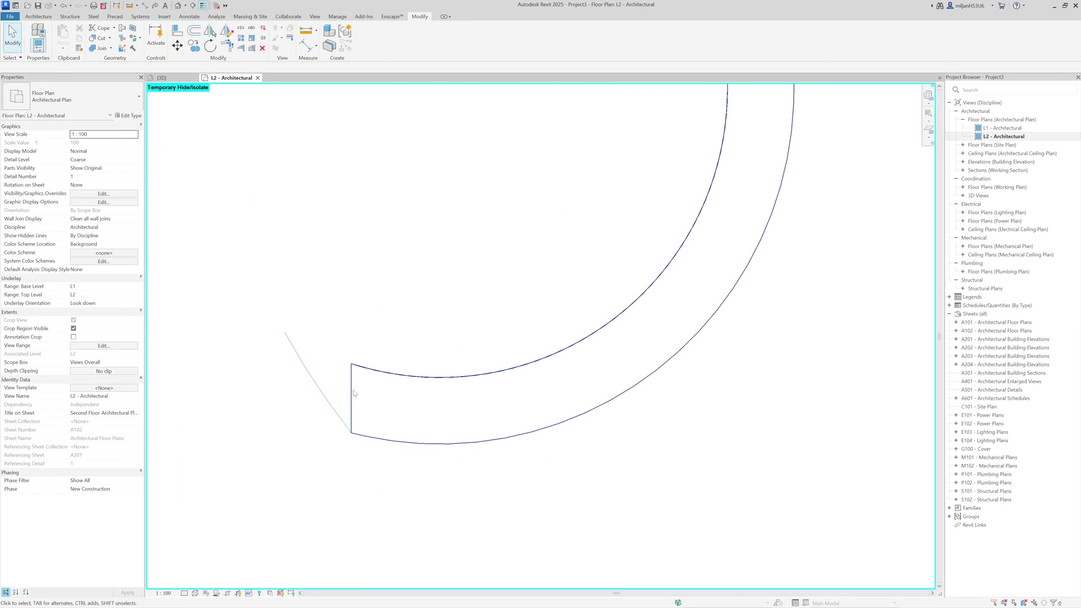
pyautogui.click(351, 391)
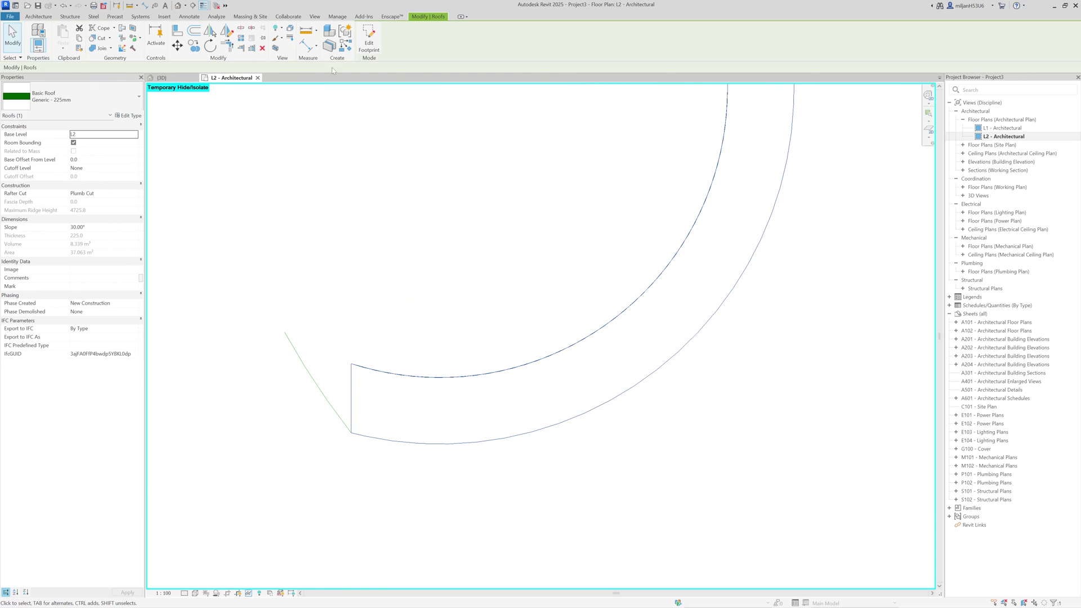
pyautogui.click(368, 39)
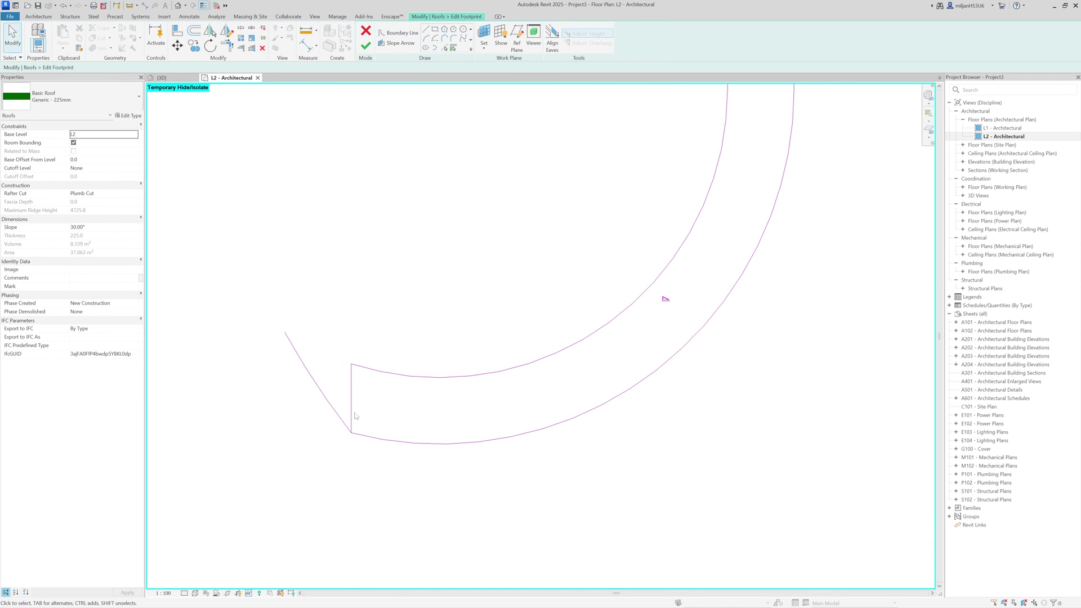
# Step: Replace the outermost lower strip's straight end with the rotated curve, extend its inner arc to meet it, and finish the footprint
pyautogui.click(352, 385)
pyautogui.click(354, 365)
pyautogui.moveTo(351, 364); pyautogui.dragTo(285, 333)
pyautogui.press('Escape')
pyautogui.click(163, 77)
pyautogui.click(365, 50)
# Step: Isolate the edited lower strip and its adjoining roof piece in the 3D view, inspect their joint, and restore the hidden elements
pyautogui.click(494, 365)
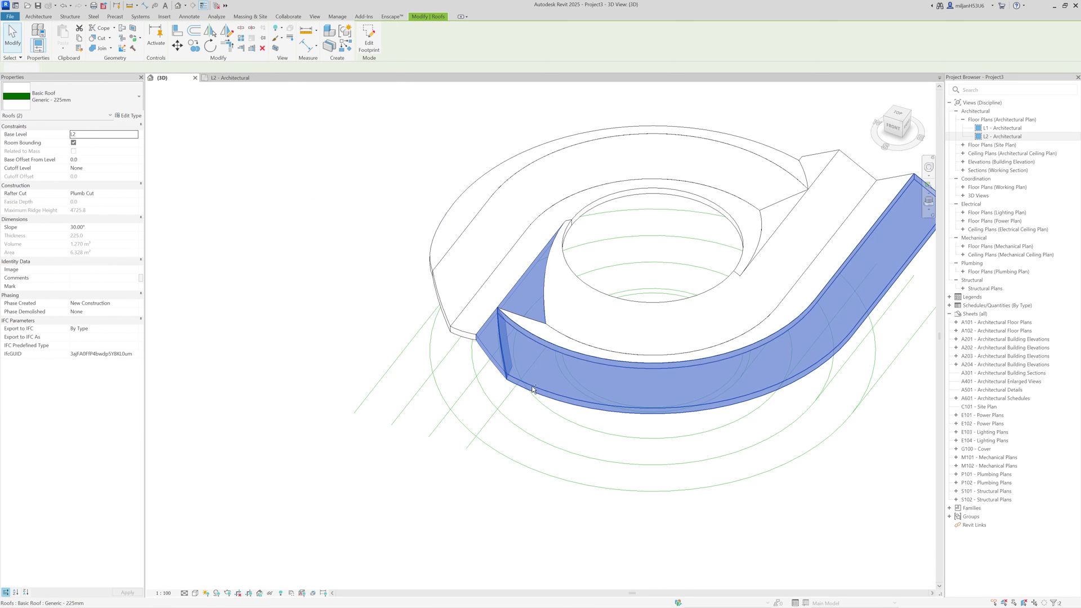
pyautogui.press('h')
pyautogui.press('i')
pyautogui.keyDown('shift'); pyautogui.moveTo(347, 438); pyautogui.dragTo(622, 139, button='middle'); pyautogui.keyUp('shift')
pyautogui.click(733, 253)
pyautogui.scroll(3, 797, 231)
pyautogui.keyDown('shift'); pyautogui.moveTo(726, 272); pyautogui.dragTo(385, 459, button='middle'); pyautogui.keyUp('shift')
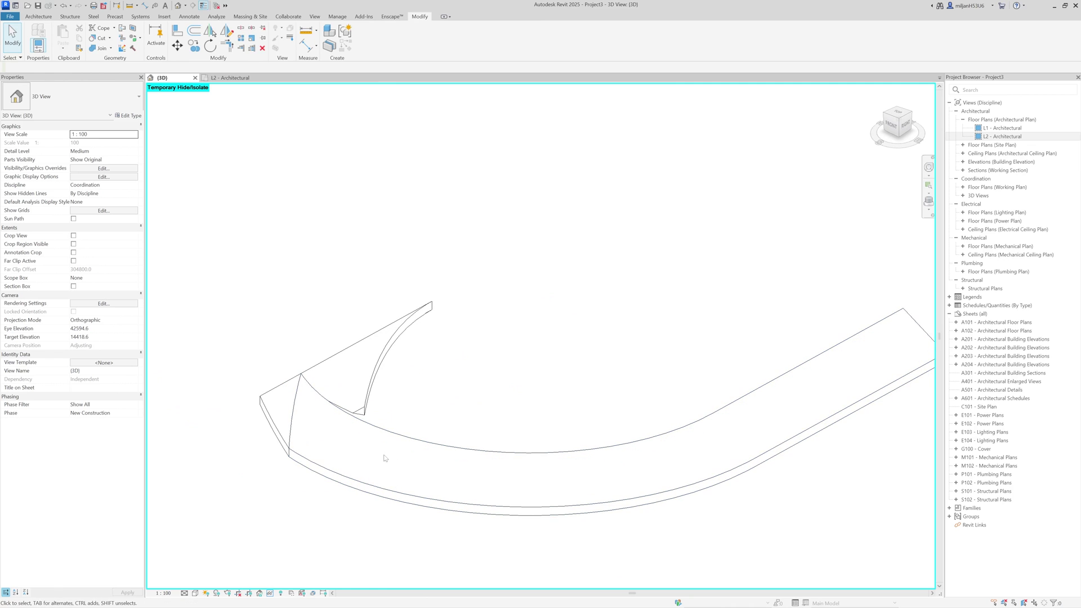
pyautogui.press('h')
pyautogui.press('r')
pyautogui.scroll(-3, 416, 423)
pyautogui.keyDown('shift'); pyautogui.moveTo(383, 416); pyautogui.dragTo(467, 546, button='middle'); pyautogui.keyUp('shift')
# Step: Reset the temporary isolation in the L2 floor plan to bring back the whole roof
pyautogui.click(221, 79)
pyautogui.scroll(-4, 453, 374)
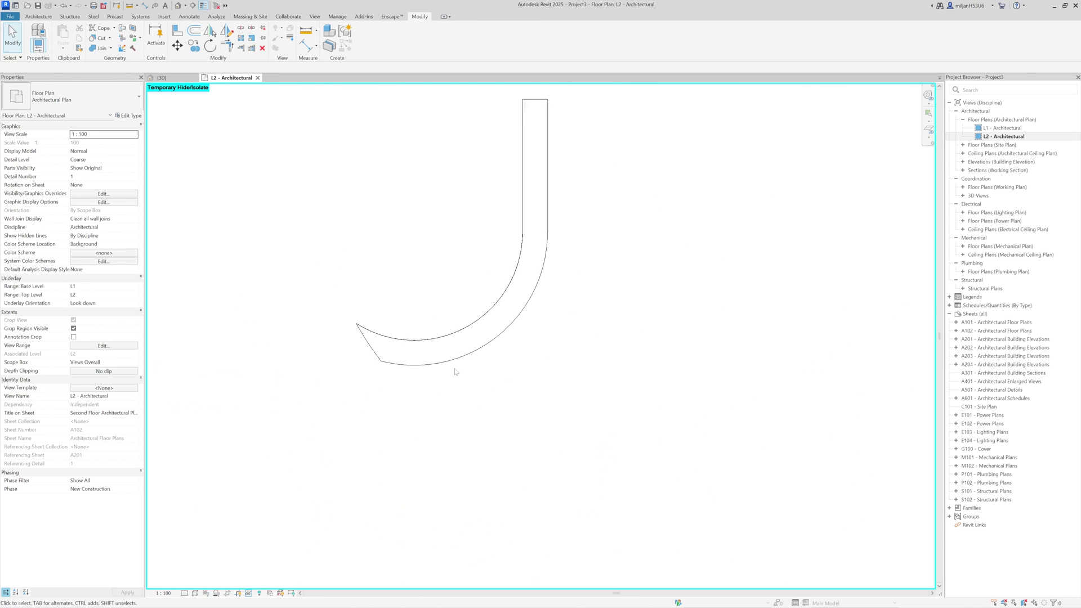
pyautogui.scroll(1, 445, 369)
pyautogui.press('h')
pyautogui.press('r')
pyautogui.scroll(-2, 388, 376)
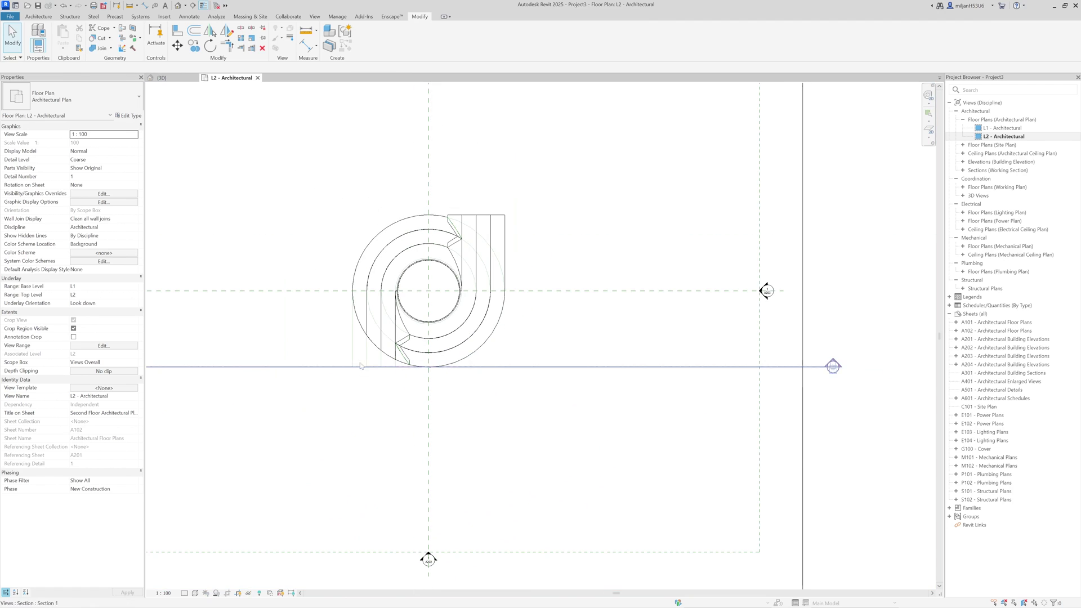
# Step: Copy the lower-left shaft opening by rotating it 180° about the circles' centre to cut the upper-right arms
pyautogui.click(332, 318)
pyautogui.scroll(2, 426, 303)
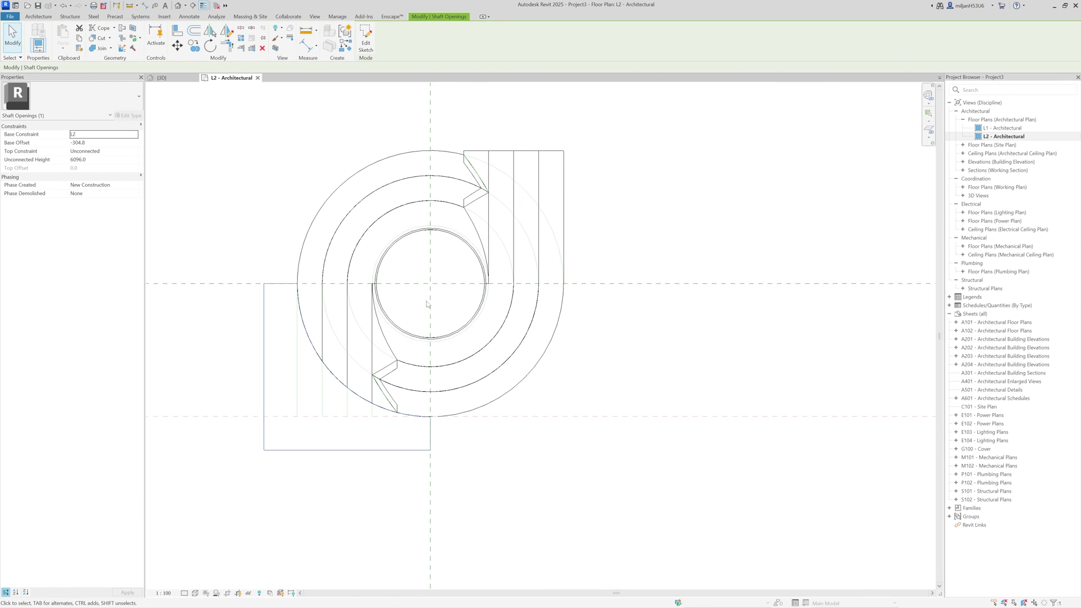
pyautogui.press('r')
pyautogui.press('o')
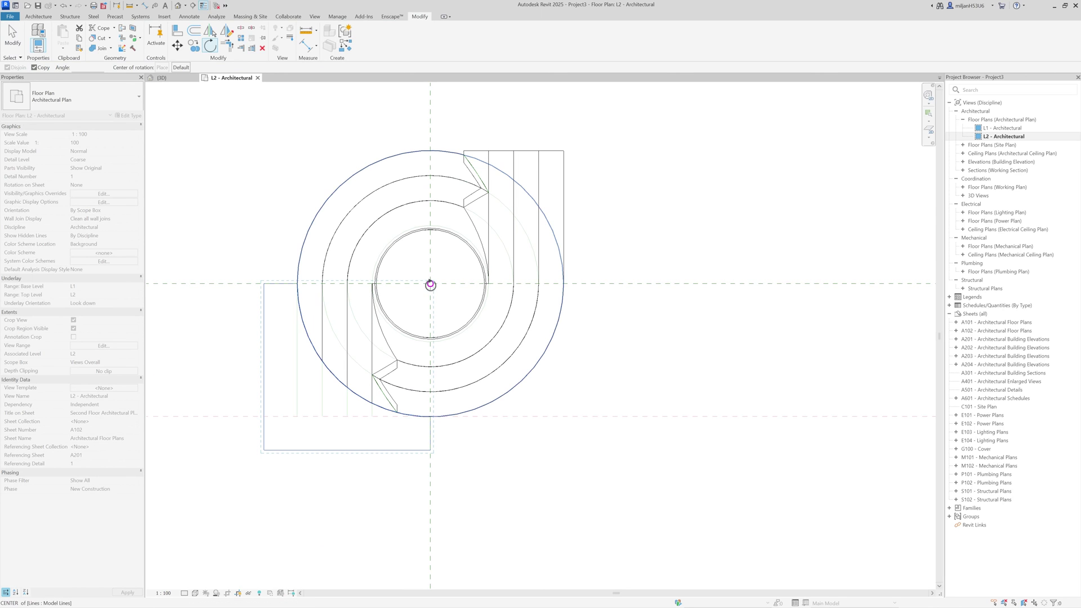
pyautogui.write('18')
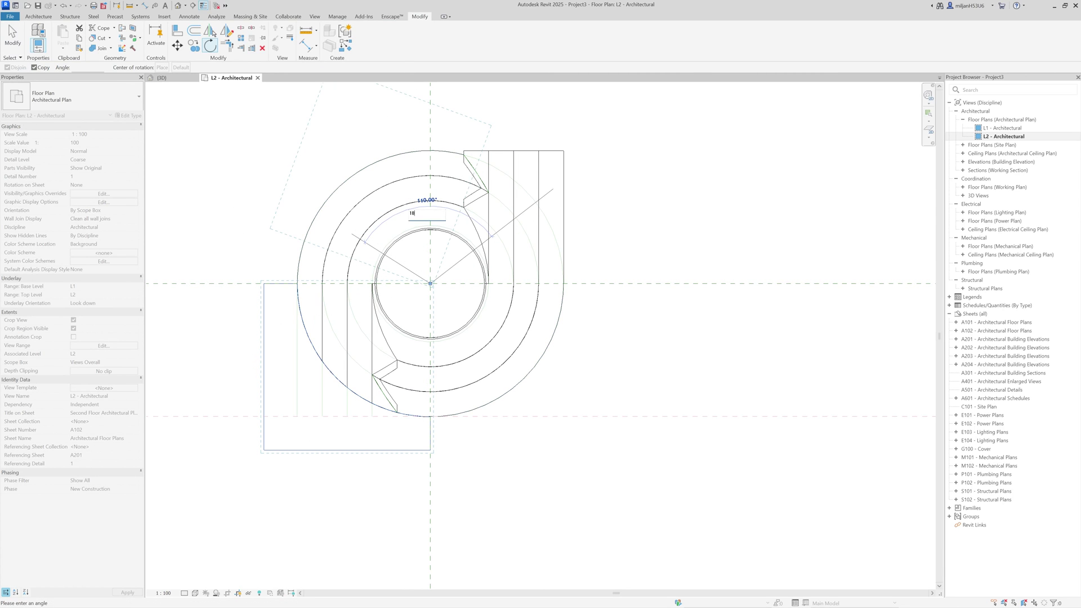
pyautogui.write('0')
pyautogui.press('Return')
pyautogui.press('Escape')
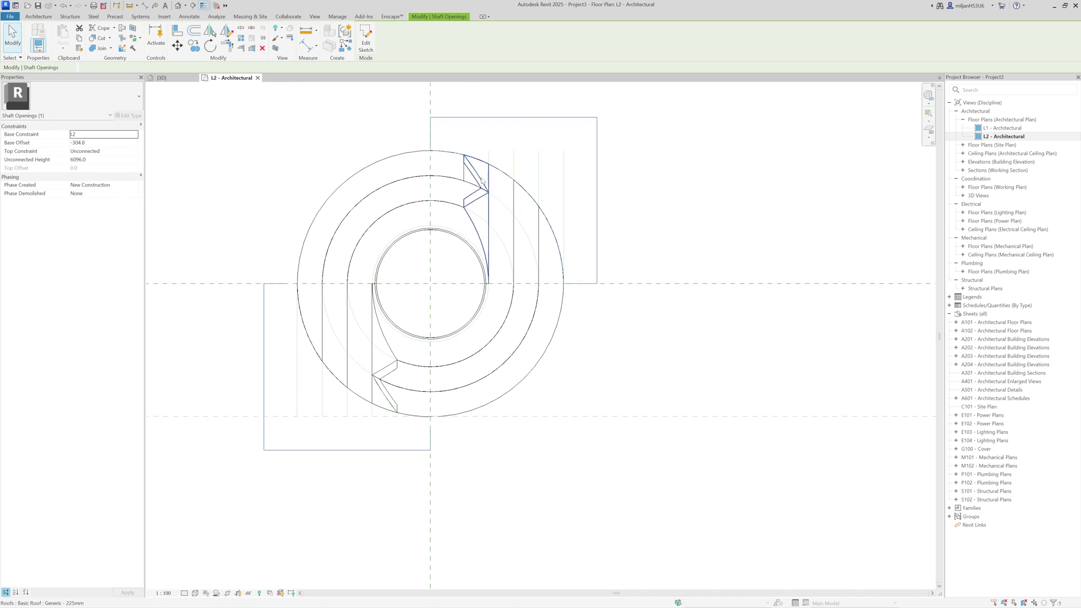
# Step: Edit the upper-left outermost strip's footprint in L2 so its end follows the curved joint line, and finish the sketch
pyautogui.click(177, 83)
pyautogui.click(449, 285)
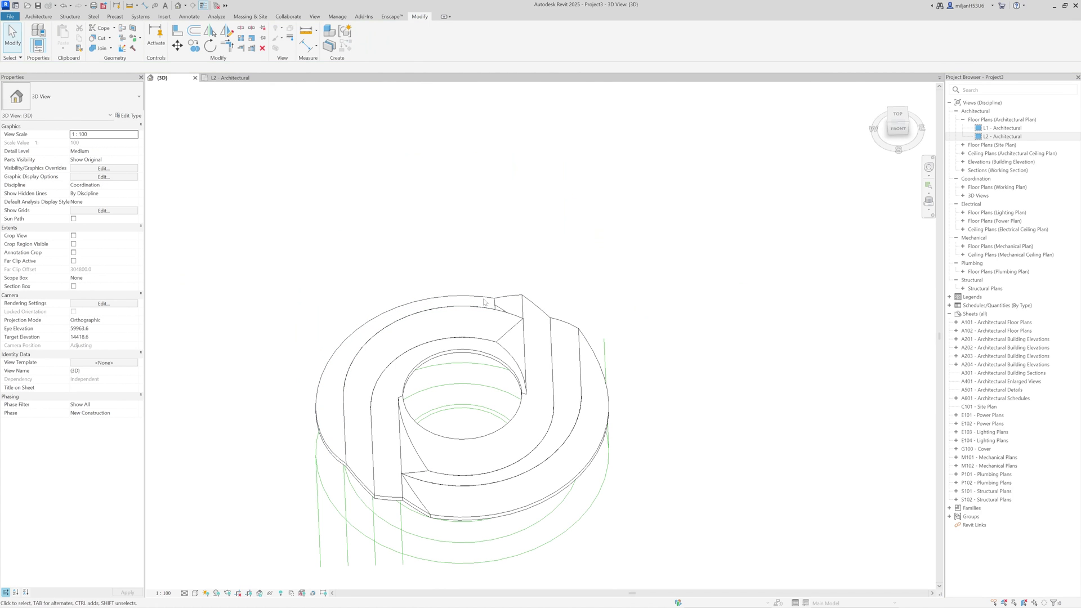
pyautogui.click(490, 326)
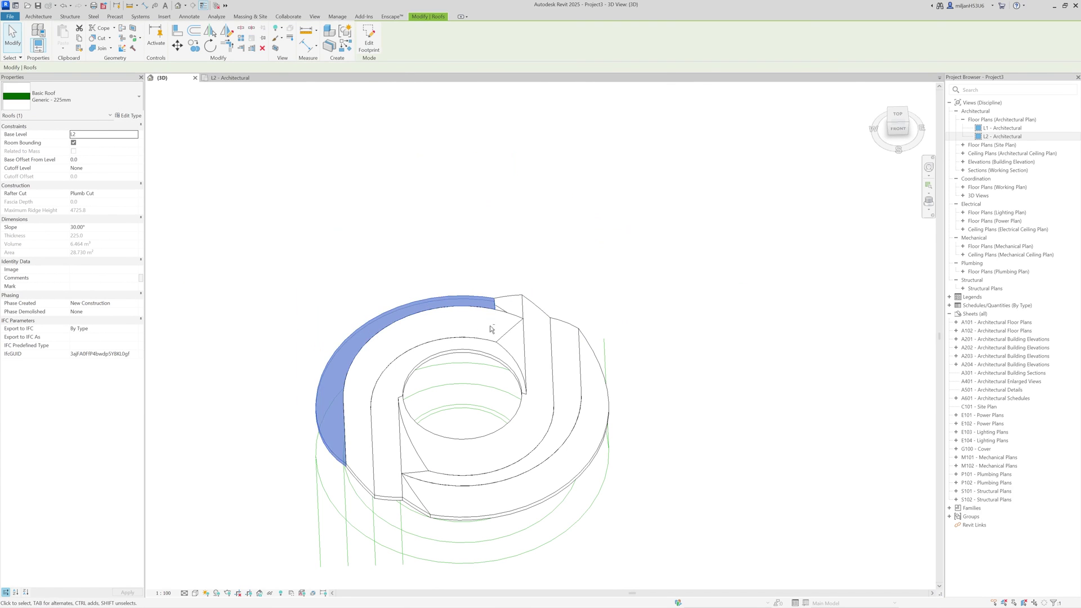
pyautogui.keyDown('shift'); pyautogui.moveTo(490, 325); pyautogui.dragTo(366, 223, button='middle'); pyautogui.keyUp('shift')
pyautogui.click(232, 81)
pyautogui.click(369, 40)
pyautogui.scroll(5, 366, 190)
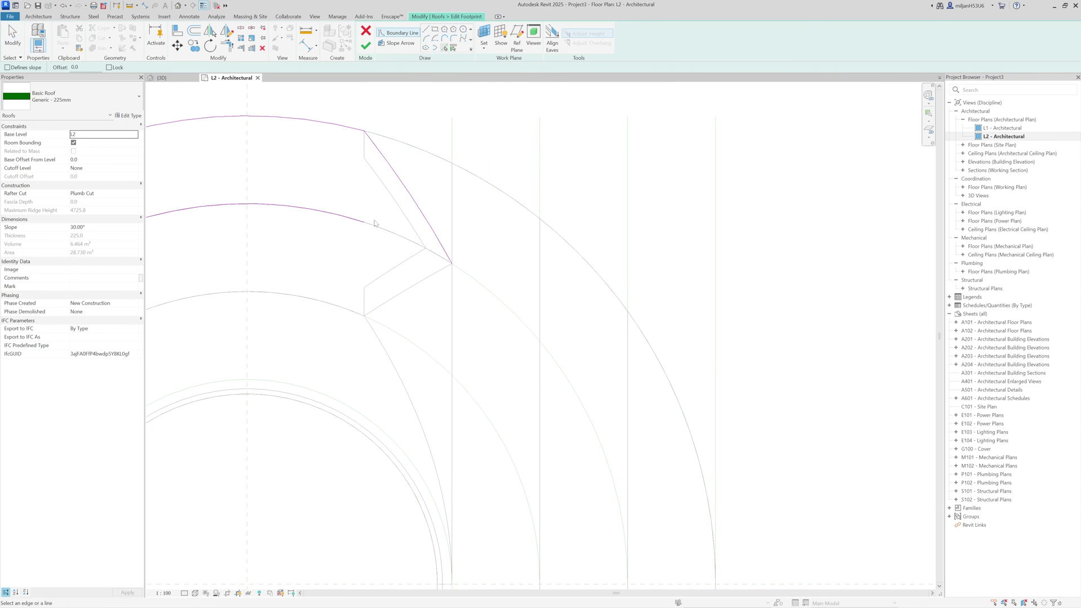
pyautogui.click(374, 224)
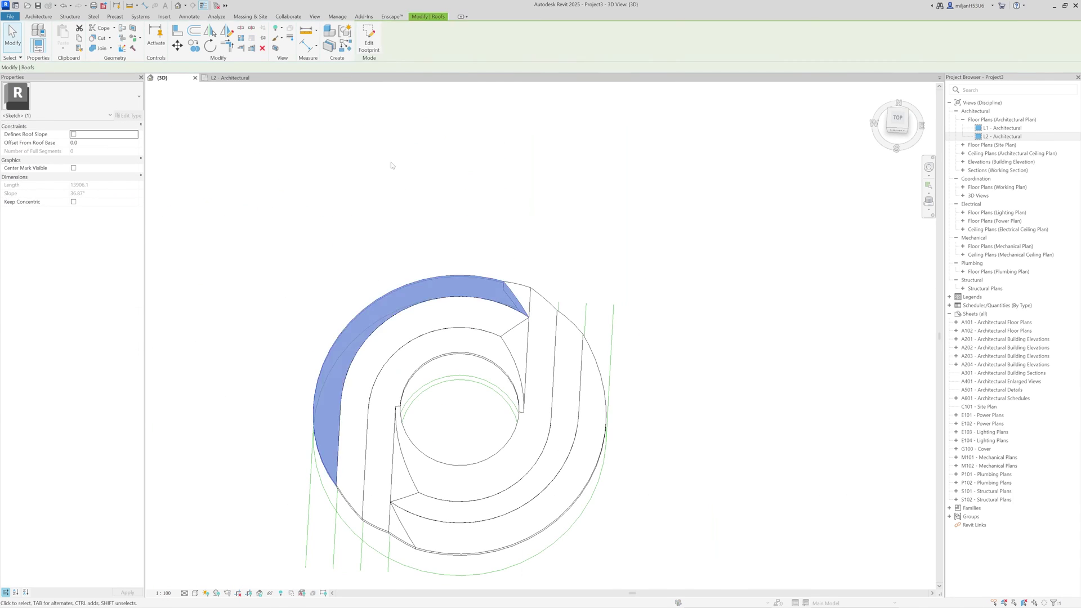
pyautogui.click(392, 165)
# Step: Turn off the Lines category in the 3D view's visibility overrides to hide the model lines
pyautogui.keyDown('shift'); pyautogui.moveTo(393, 165); pyautogui.dragTo(475, 191, button='middle'); pyautogui.keyUp('shift')
pyautogui.scroll(1, 476, 200)
pyautogui.press('v')
pyautogui.press('v')
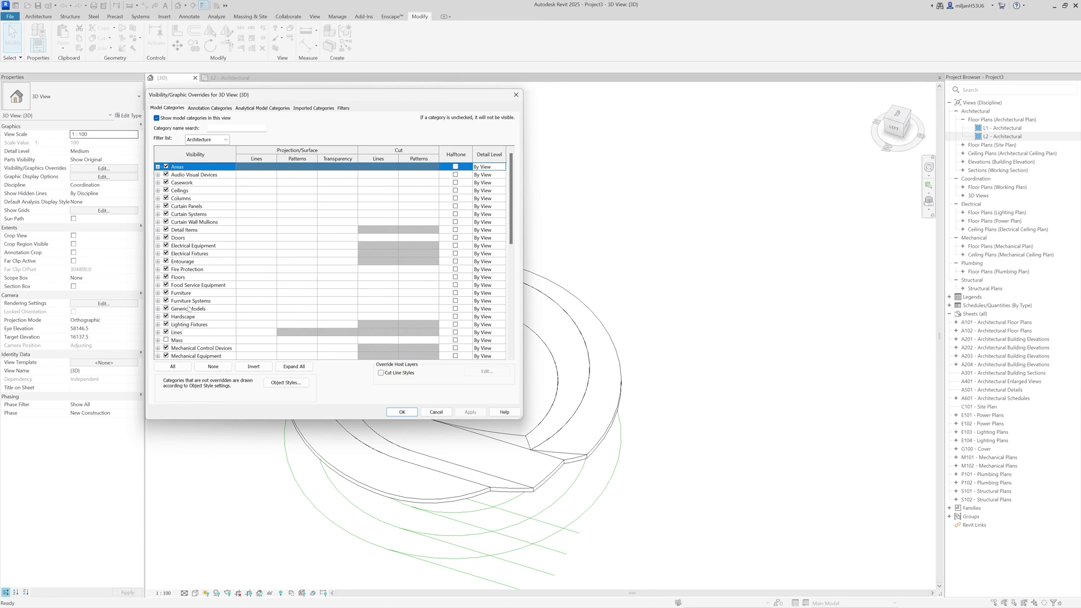
pyautogui.click(166, 332)
pyautogui.click(399, 412)
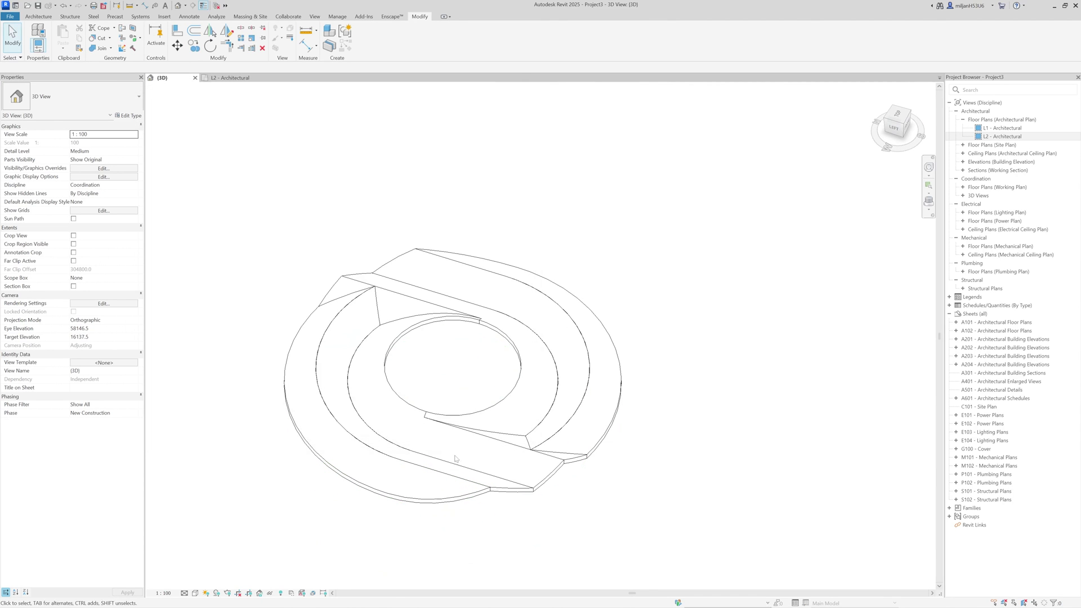
# Step: Join the geometry of the two inner roof strips where their ends meet at the central opening
pyautogui.keyDown('shift'); pyautogui.moveTo(451, 454); pyautogui.dragTo(361, 348, button='middle'); pyautogui.keyUp('shift')
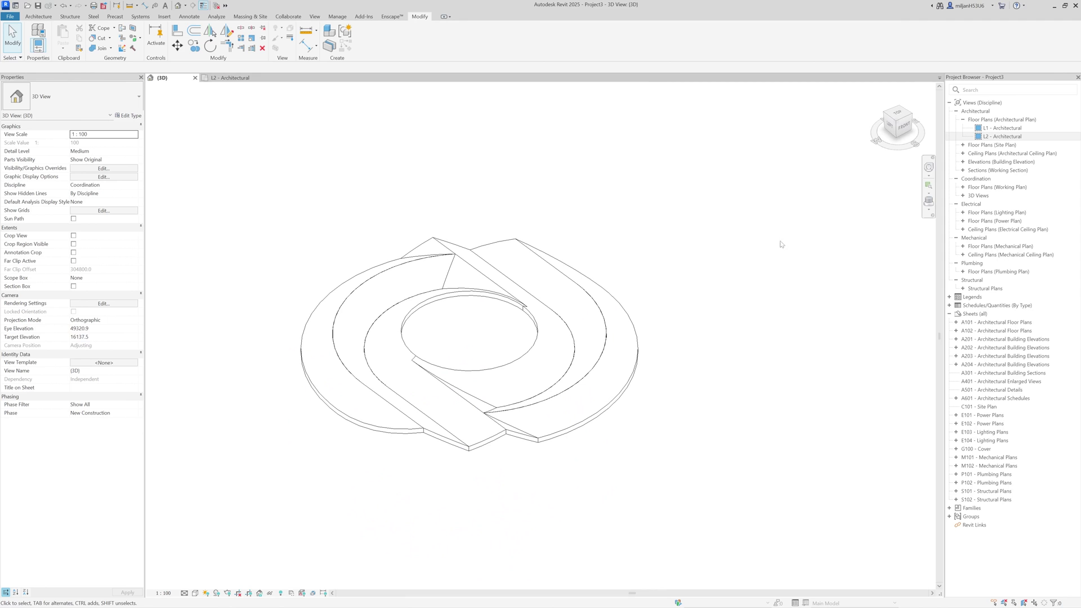
pyautogui.keyDown('shift'); pyautogui.moveTo(473, 372); pyautogui.dragTo(471, 408, button='middle'); pyautogui.keyUp('shift')
pyautogui.scroll(3, 450, 352)
pyautogui.scroll(2, 397, 392)
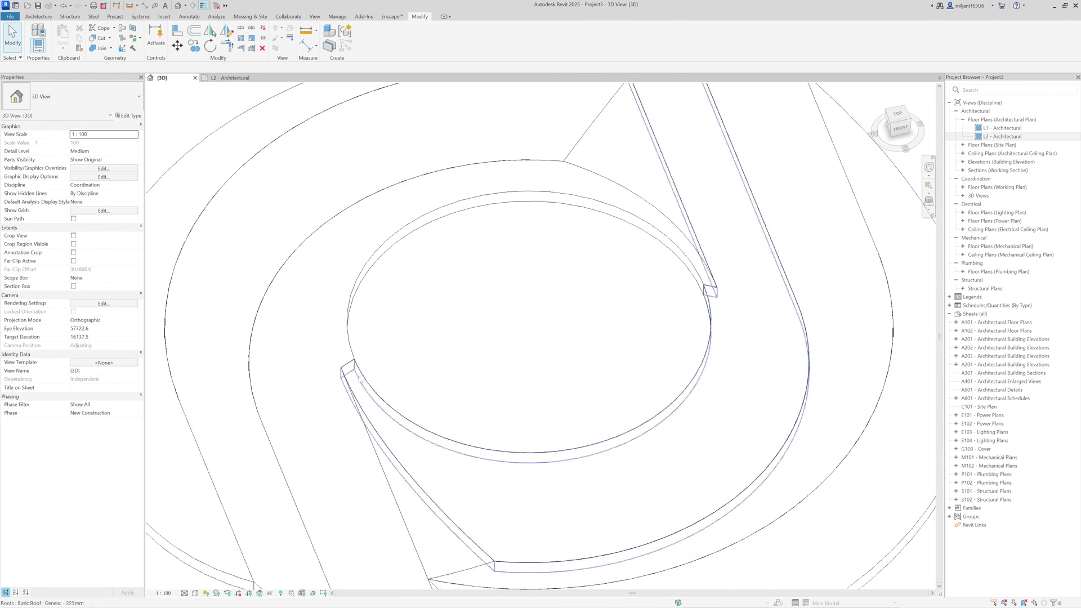
pyautogui.scroll(2, 360, 375)
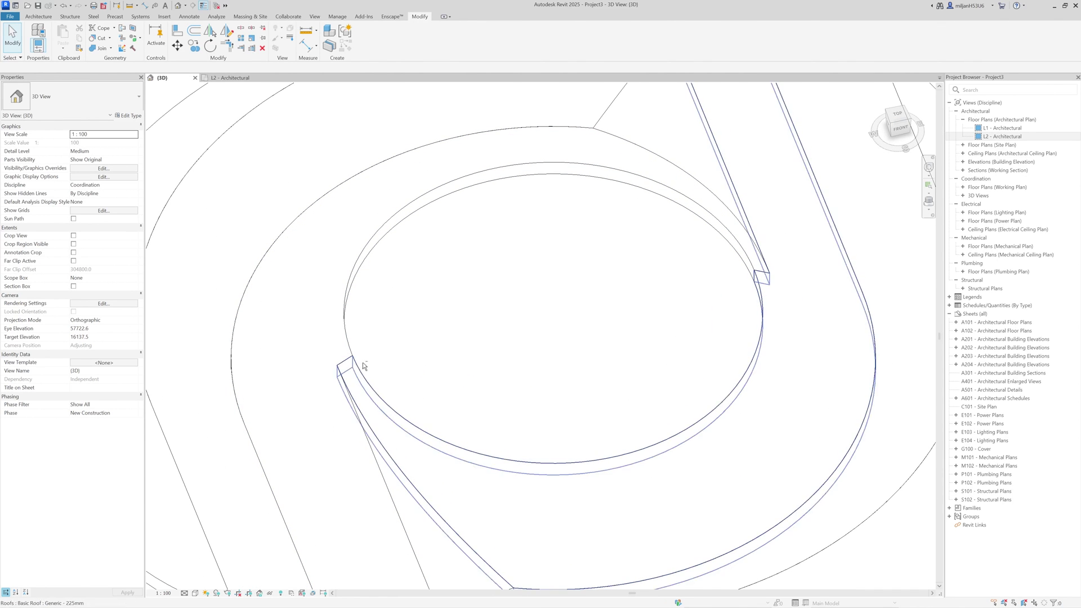
pyautogui.scroll(-2, 363, 364)
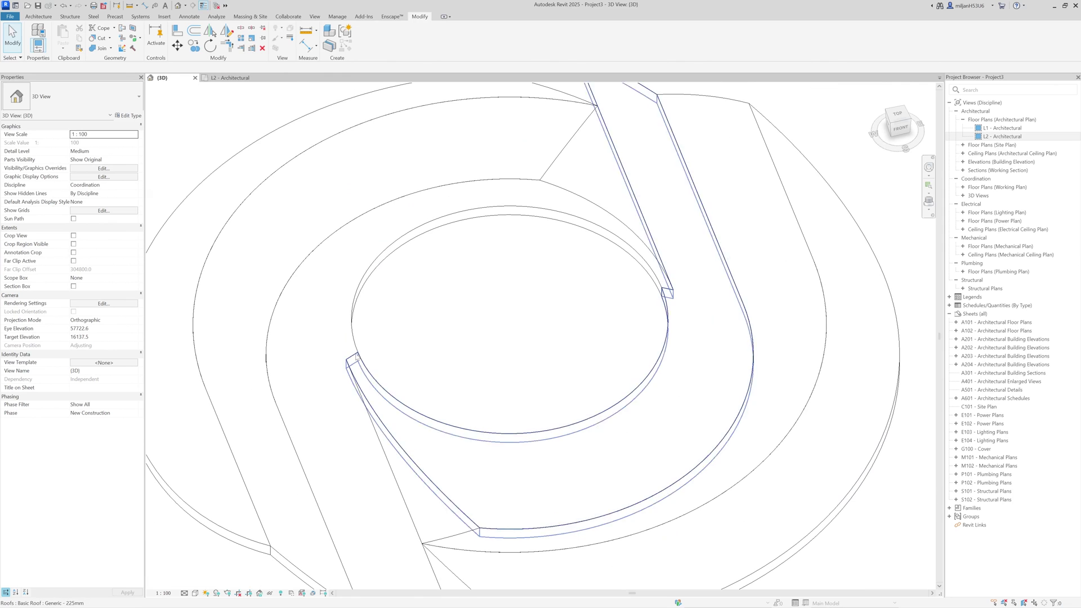
pyautogui.moveTo(444, 317); pyautogui.dragTo(449, 314, button='middle')
pyautogui.scroll(1, 303, 110)
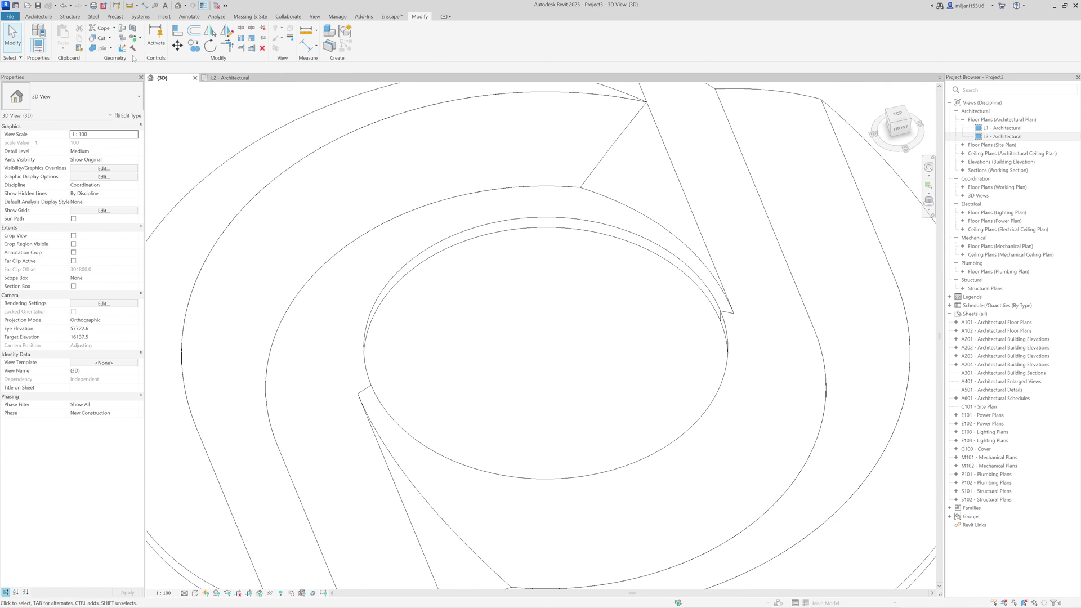
pyautogui.click(101, 49)
pyautogui.scroll(-4, 458, 379)
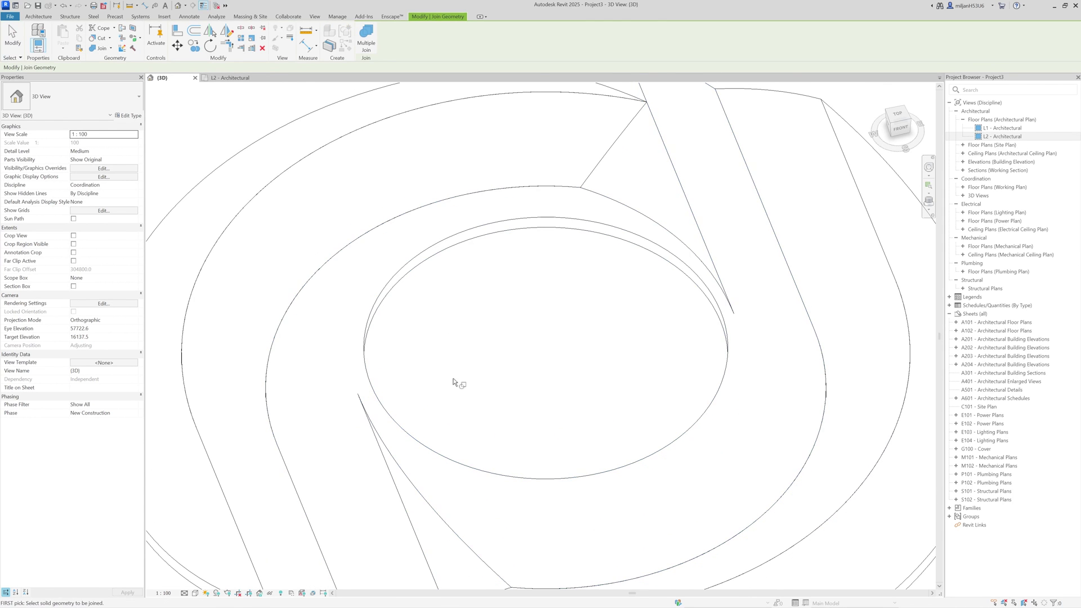
pyautogui.keyDown('shift'); pyautogui.moveTo(480, 374); pyautogui.dragTo(524, 386, button='middle'); pyautogui.keyUp('shift')
pyautogui.click(12, 37)
pyautogui.keyDown('shift'); pyautogui.moveTo(338, 270); pyautogui.dragTo(364, 276, button='middle'); pyautogui.keyUp('shift')
pyautogui.keyDown('shift'); pyautogui.moveTo(374, 188); pyautogui.dragTo(341, 192, button='middle'); pyautogui.keyUp('shift')
pyautogui.scroll(1, 340, 193)
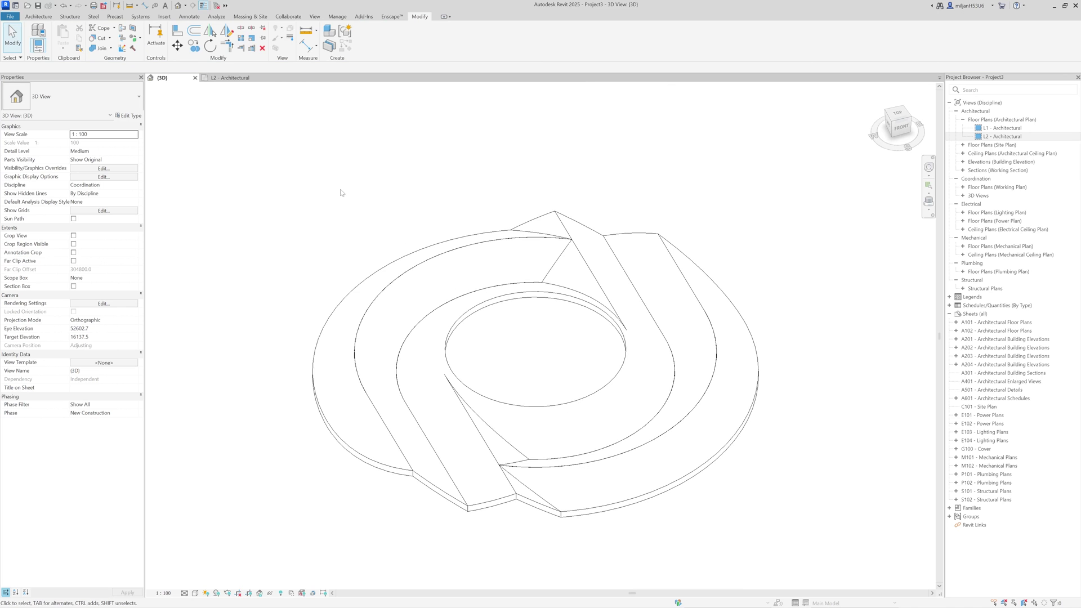